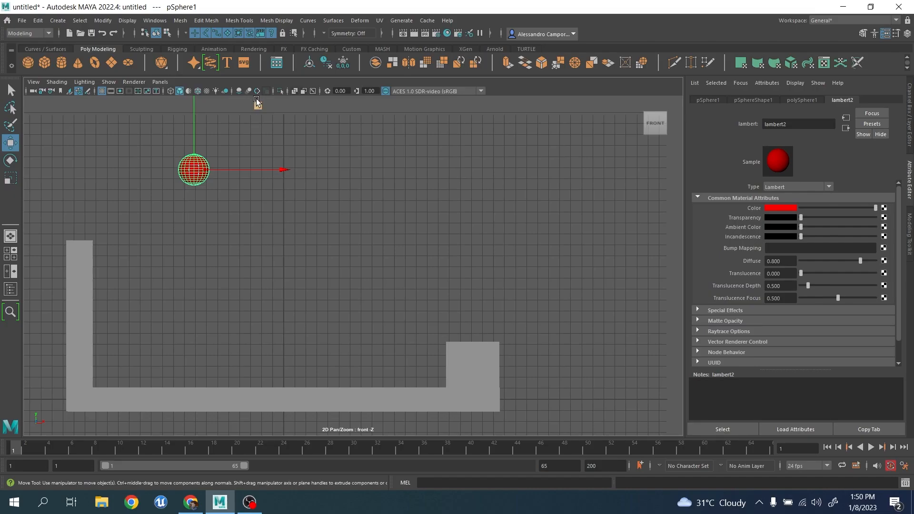
Move the red ball high above the floor near the tall wall, to about X -10.05, Y 21.51
click(351, 133)
click(192, 166)
middle_drag(258, 104, 265, 100)
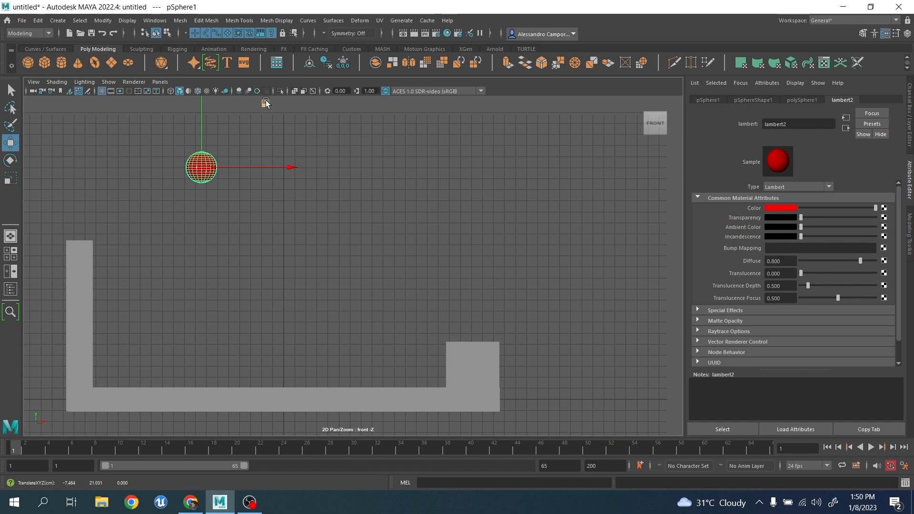
middle_drag(265, 103, 237, 103)
click(308, 173)
click(157, 169)
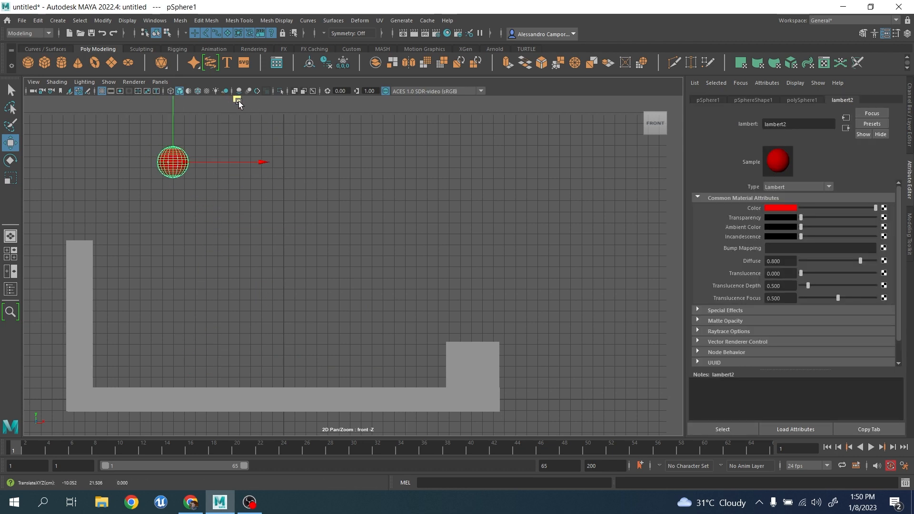
Review the Animation preferences for auto key and default tangents, and save the preferences
click(903, 465)
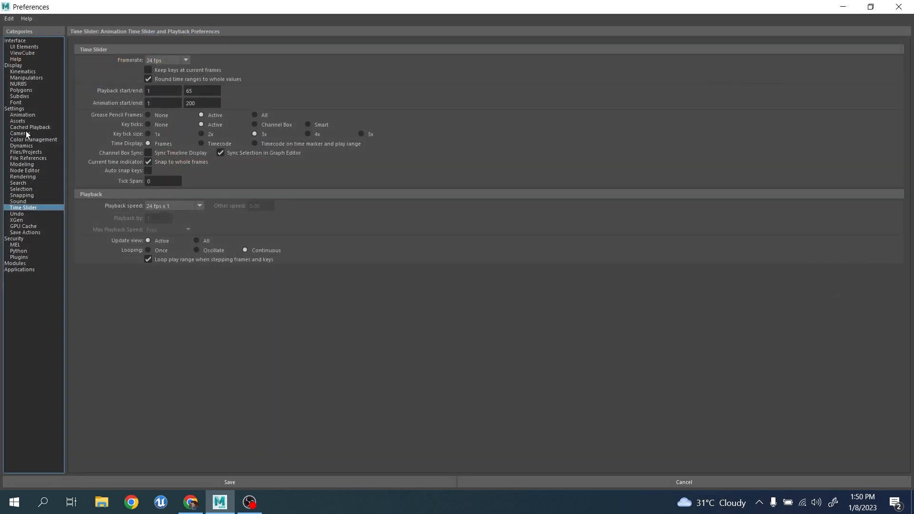
click(22, 115)
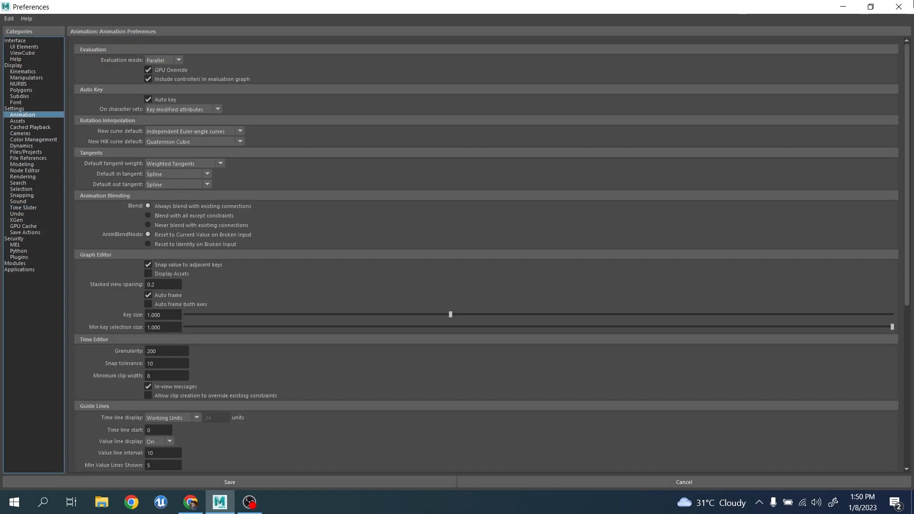
click(229, 482)
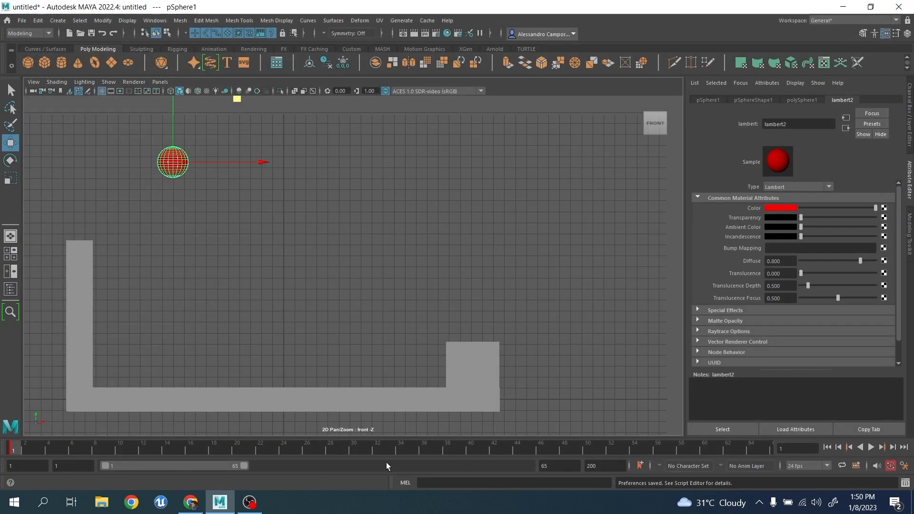
Shorten the playback range to frame 22 and key the ball touching the floor at frame 15, at about X -2.78, Y 2.44
drag(240, 466, 153, 464)
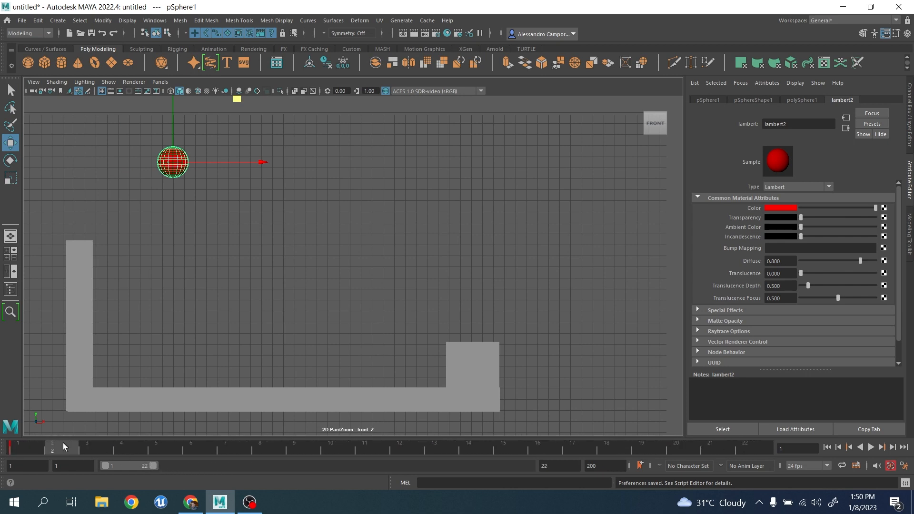
key(alt+v)
click(503, 447)
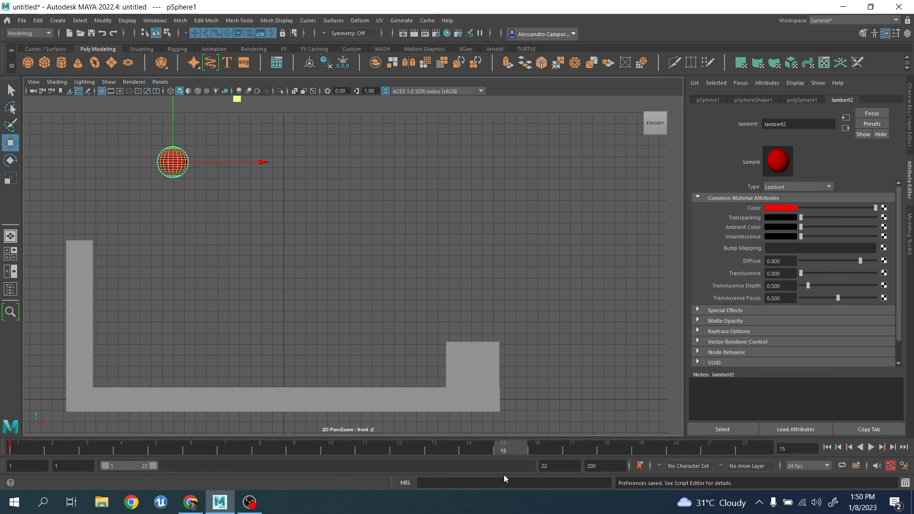
middle_drag(239, 102, 320, 309)
key(alt+v)
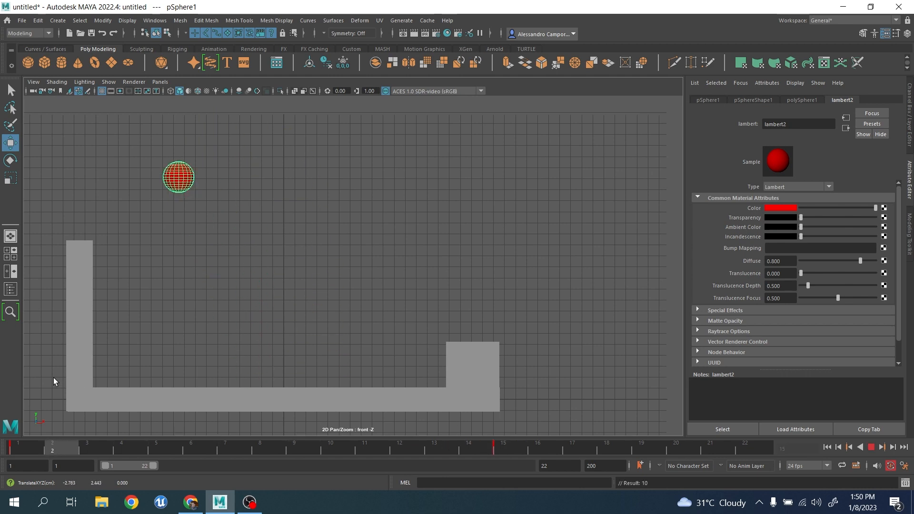
click(492, 445)
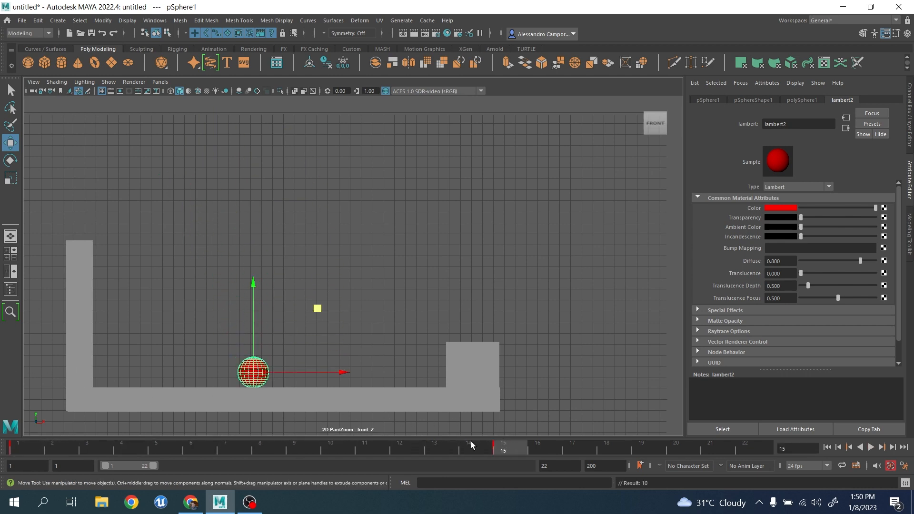
Extend the playback range to frame 50 and key the ball's first rebound peak at frame 22, at about X 3.06, Y 12.66
drag(152, 465, 213, 466)
key(alt+v)
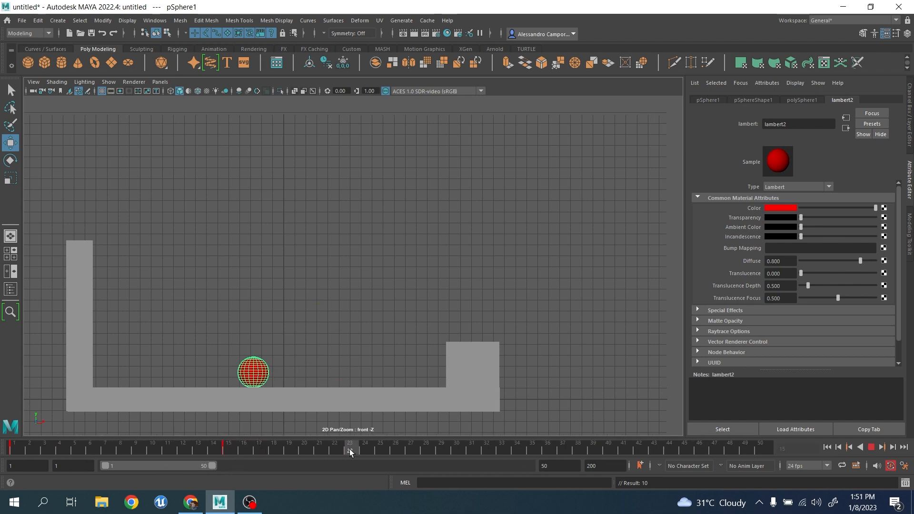
click(336, 455)
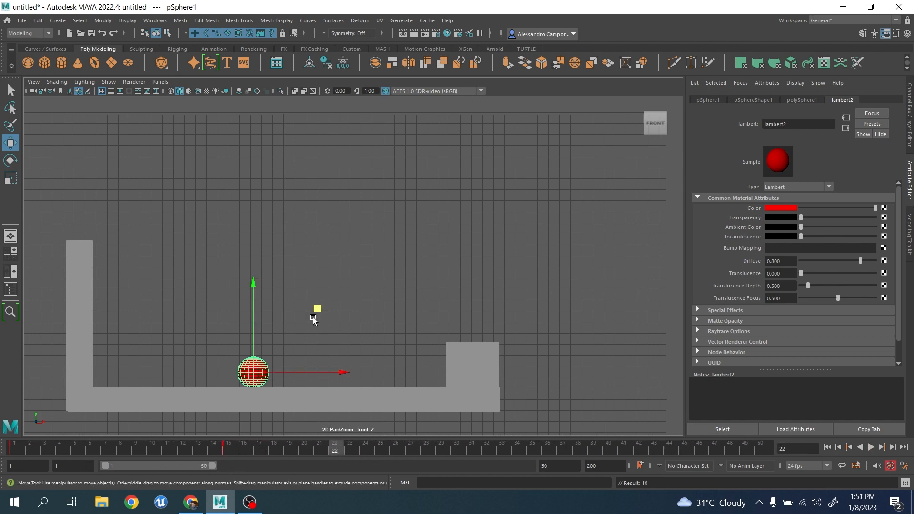
drag(317, 307, 383, 192)
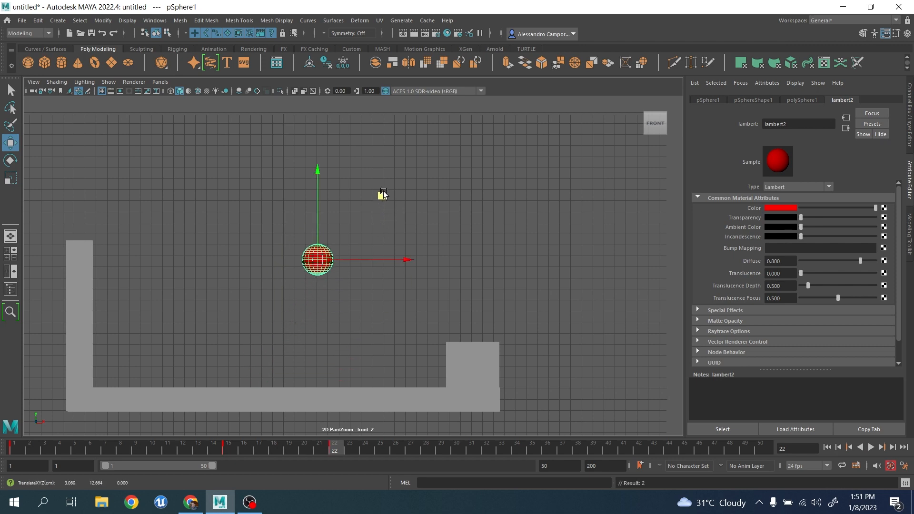
key(alt+v)
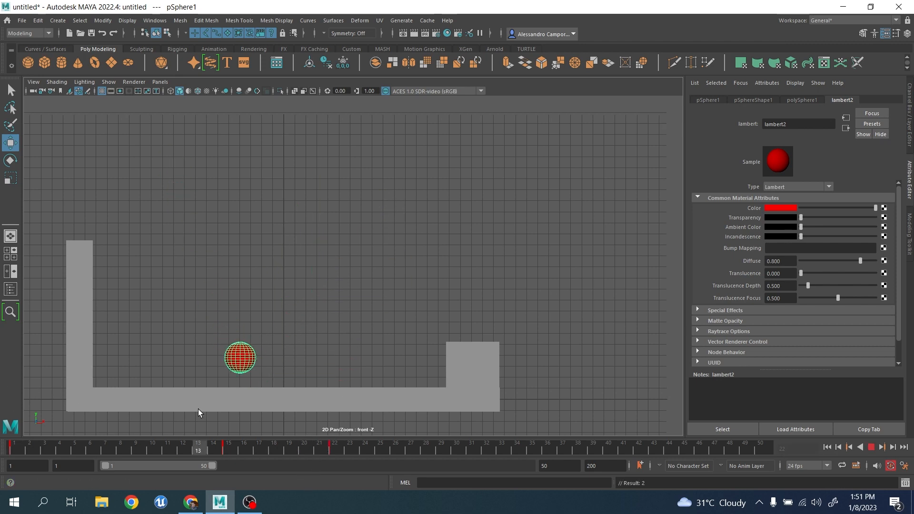
Key the ball's second floor contact at frame 29, at about X 9.14, Y 2.53, and play back the bounce
click(435, 444)
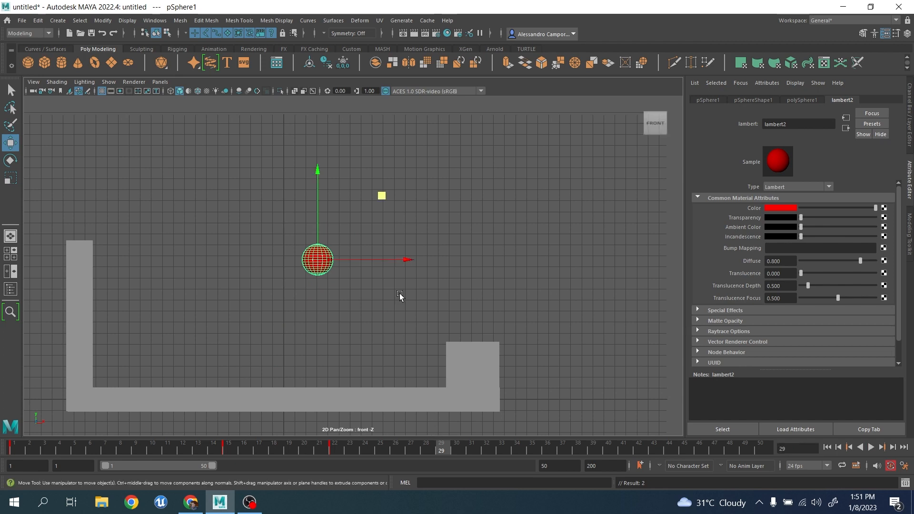
middle_drag(384, 192, 449, 305)
key(s)
key(alt+v)
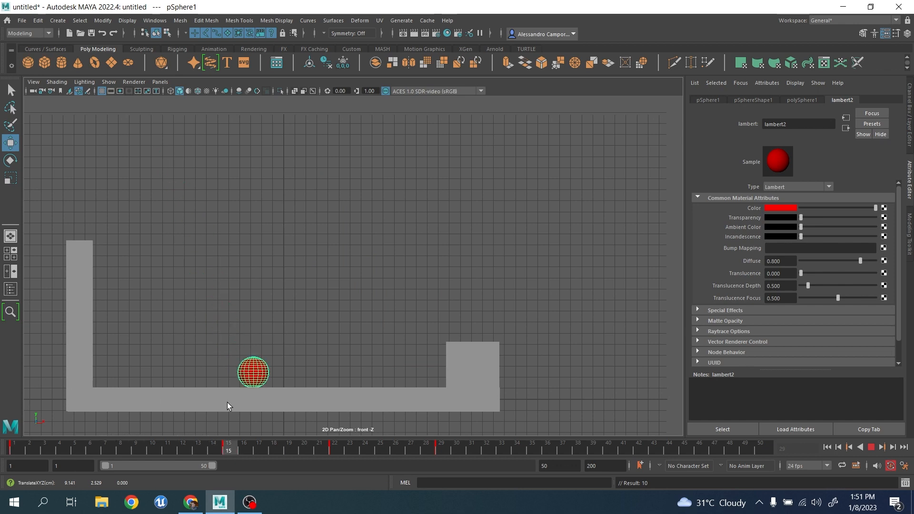
Shift the ball closer to the tall wall at frames 15, 22 and 29, to about X -4.83, 2.28 and 6.64
key(alt+v)
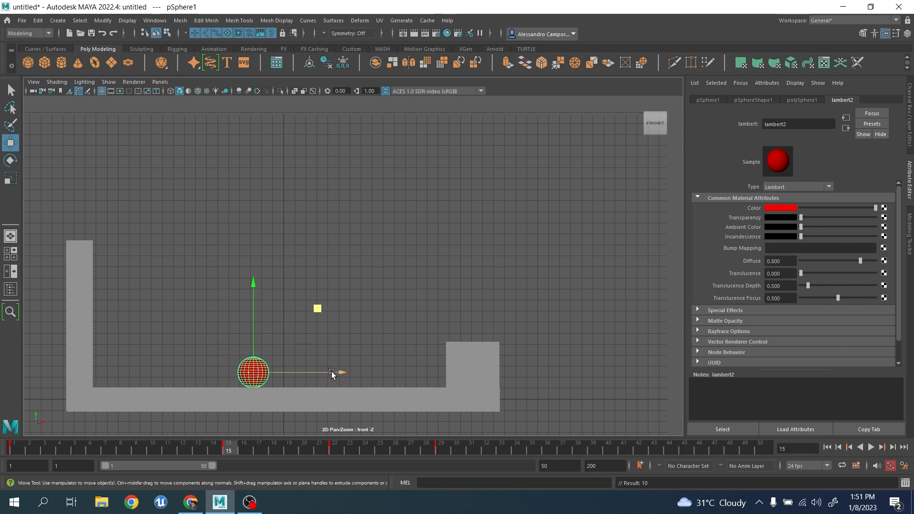
drag(331, 372, 307, 370)
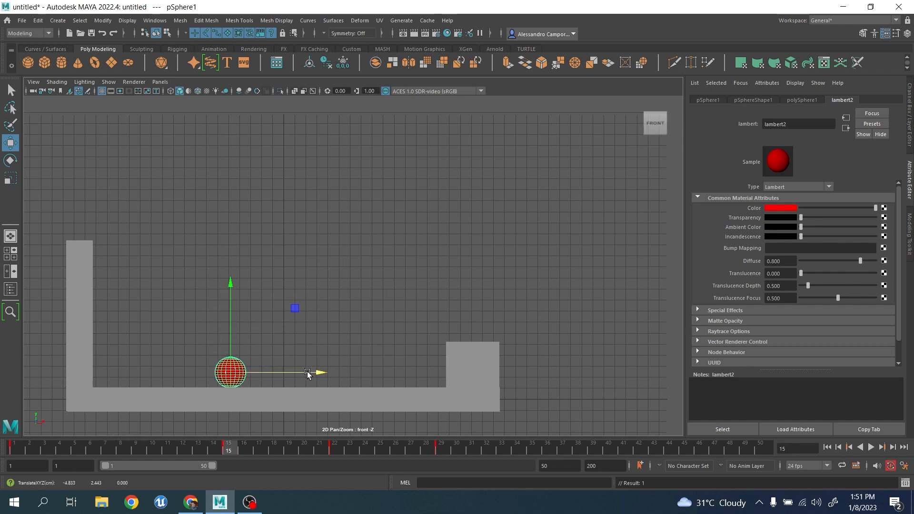
key(period)
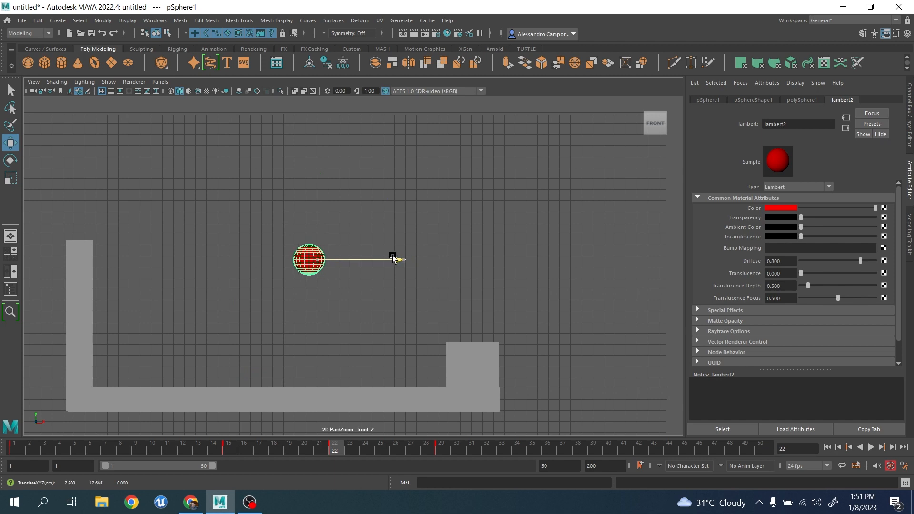
key(period)
drag(461, 377, 432, 372)
key(alt+v)
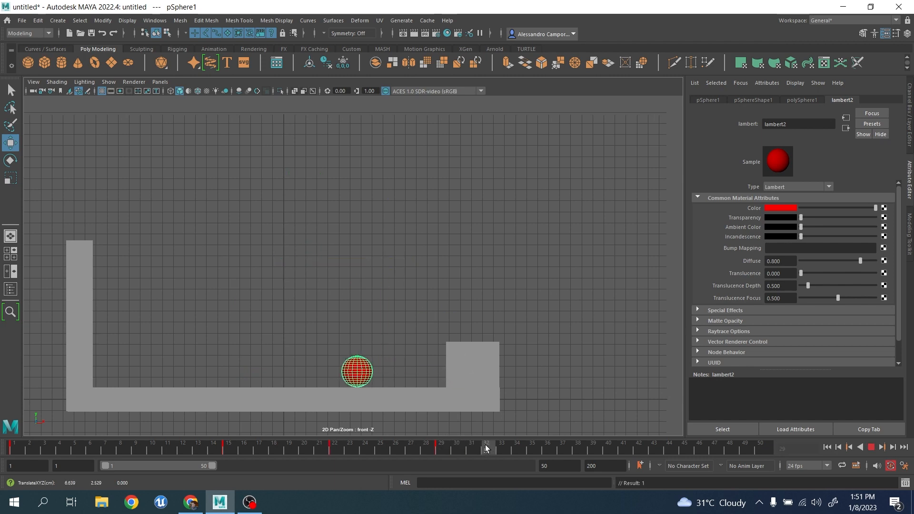
Key a smaller bounce peak at frame 34, about X 10.18, Y 9.47, and the ball against the raised block's upper corner at frame 39
drag(565, 450, 517, 450)
middle_drag(430, 309, 462, 226)
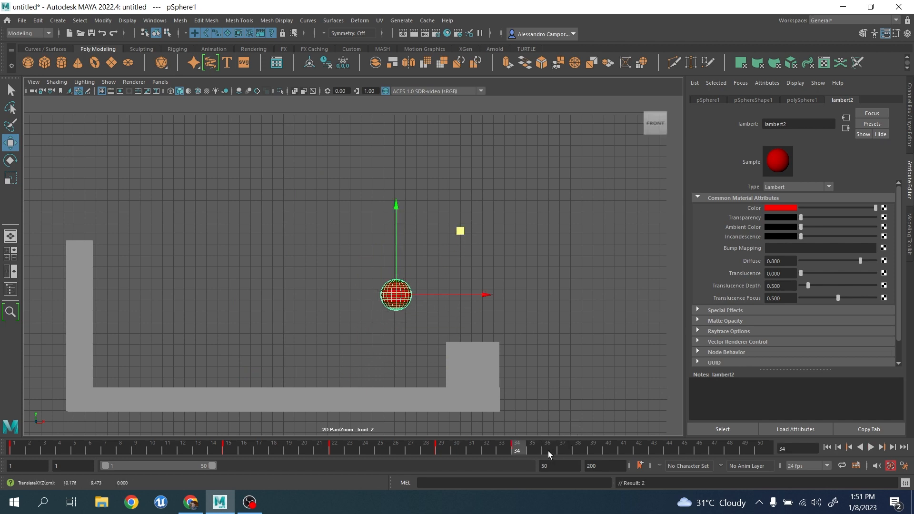
drag(548, 453, 593, 451)
middle_drag(461, 218, 497, 265)
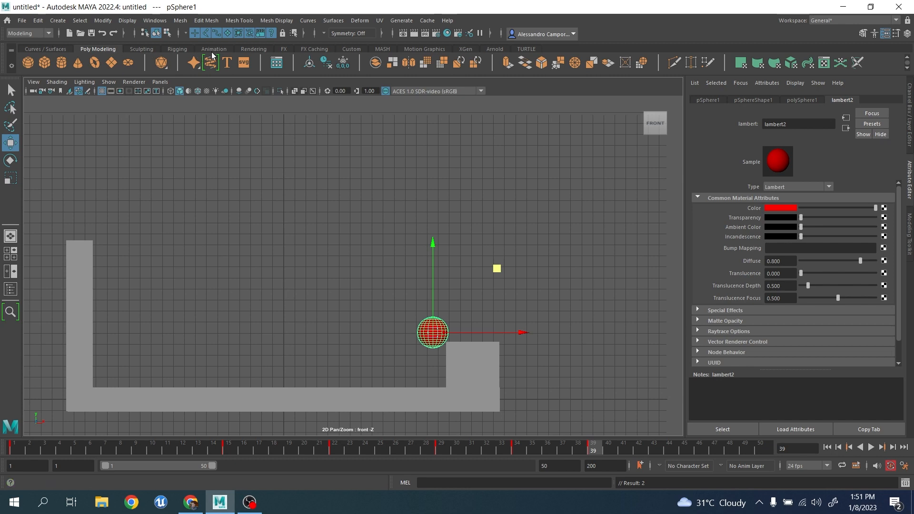
key(s)
Step back through the ball's keyframes to frame 1 and scrub the first fall to check the poses
key(comma)
key(comma)
key(comma)
key(comma)
key(comma)
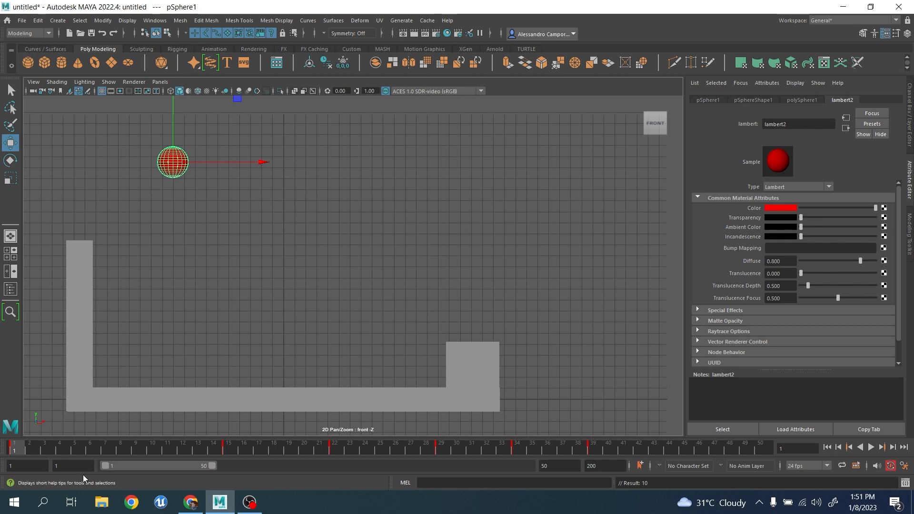
drag(211, 456, 246, 435)
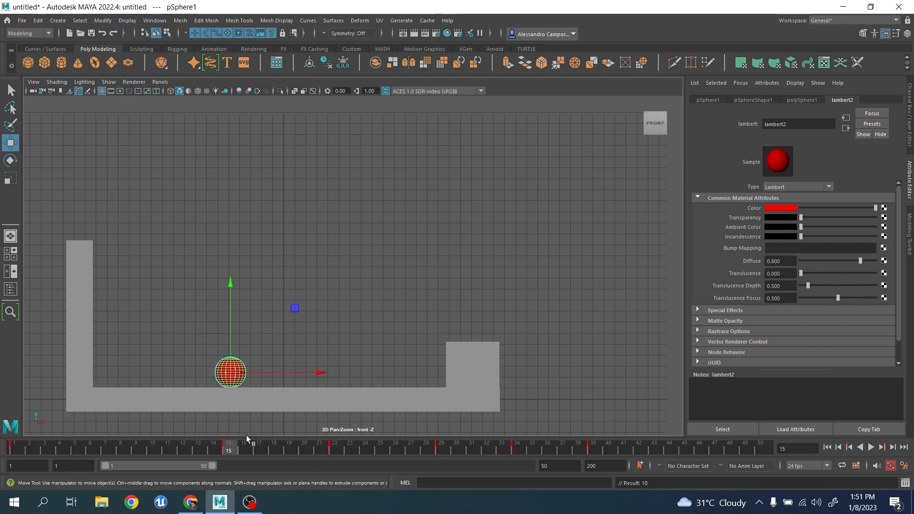
Shift all keys after frame 15 two frames later, and the last three keys another two frames later
shift+drag(303, 451, 645, 450)
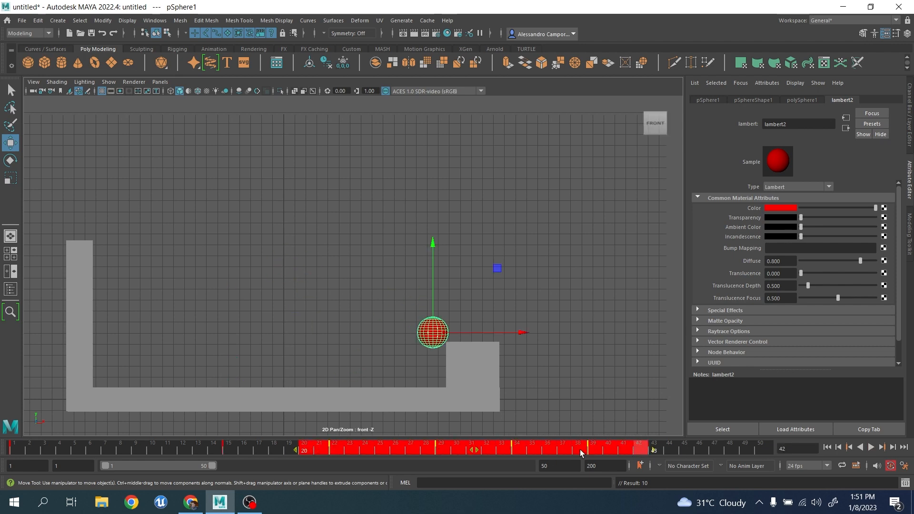
drag(472, 449, 502, 447)
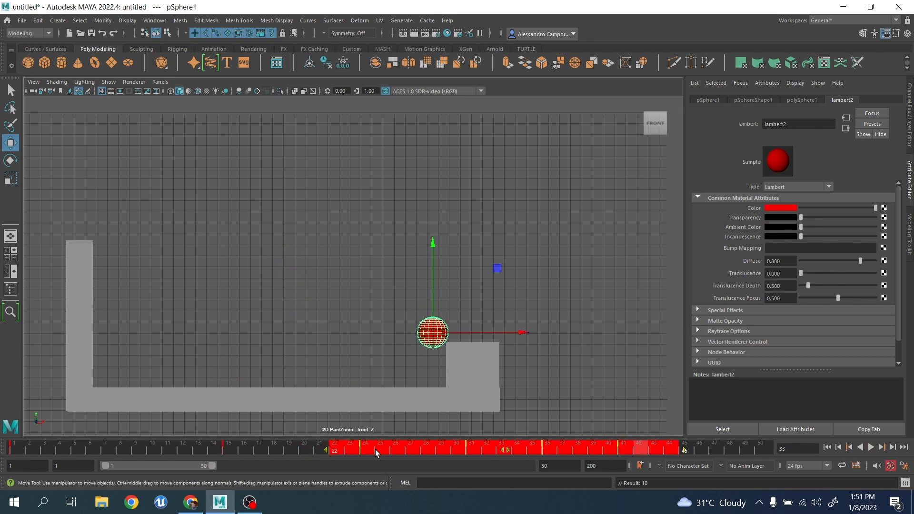
click(313, 446)
drag(313, 451, 633, 447)
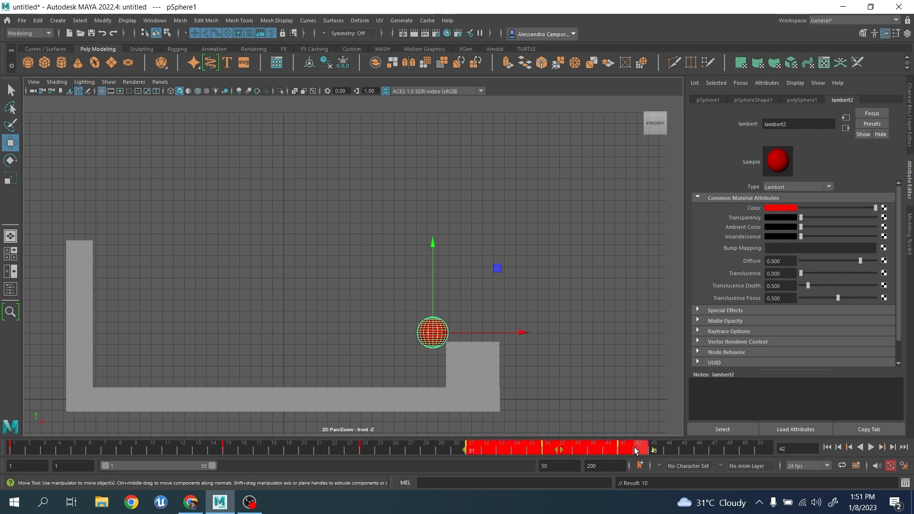
drag(571, 448, 590, 447)
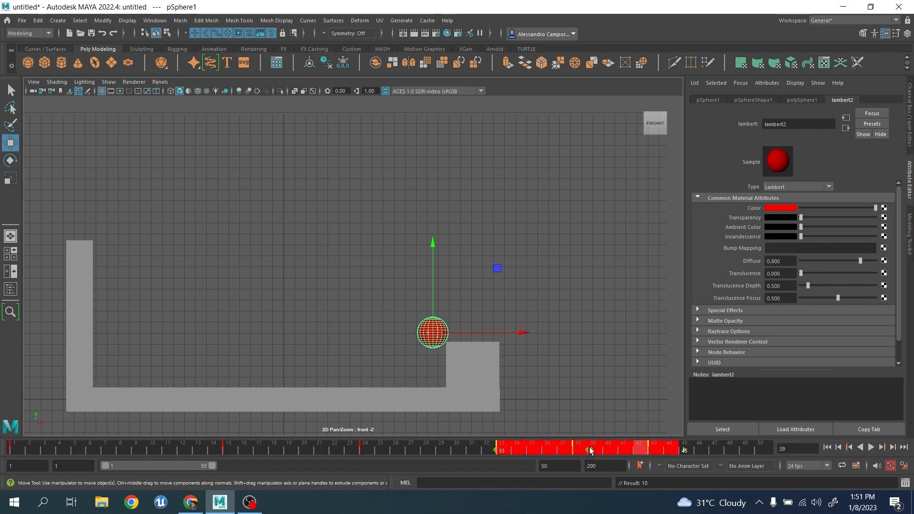
Shift all keys after frame 1 two frames earlier, and move the last two keys to frames 38 and 45
drag(104, 448, 700, 447)
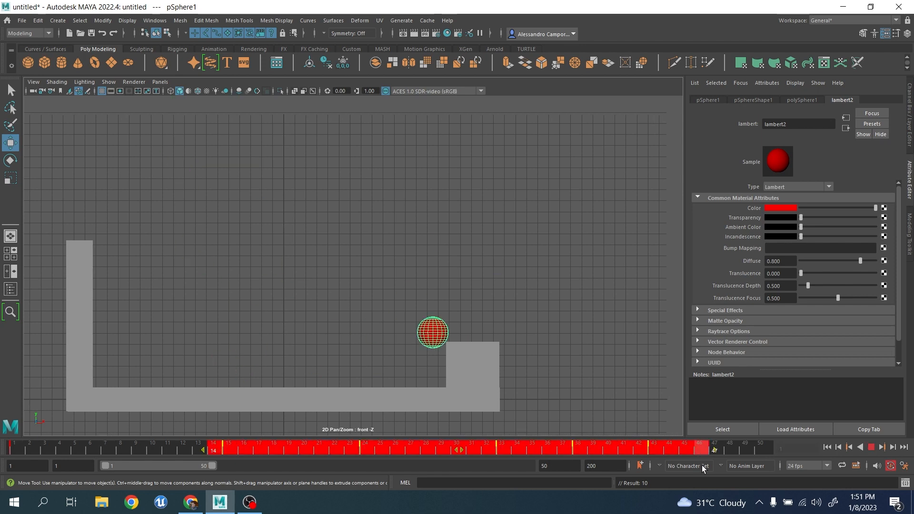
drag(458, 448, 429, 450)
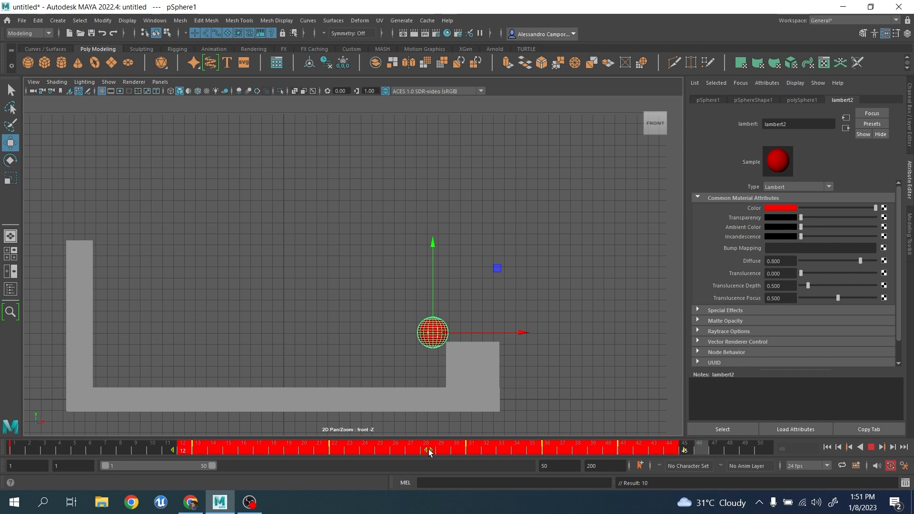
click(93, 449)
drag(94, 448, 685, 450)
click(532, 450)
shift+click(655, 448)
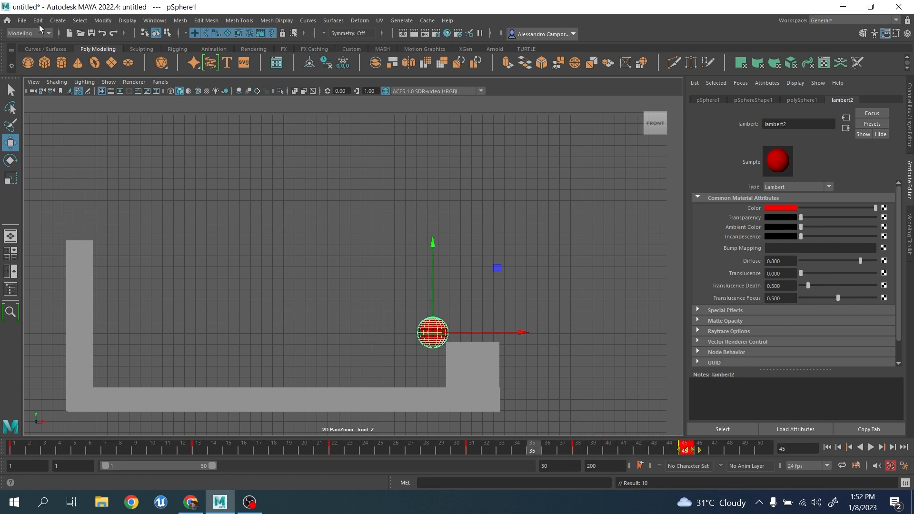
Create a motion trail for the ball and undo it
click(212, 49)
click(45, 62)
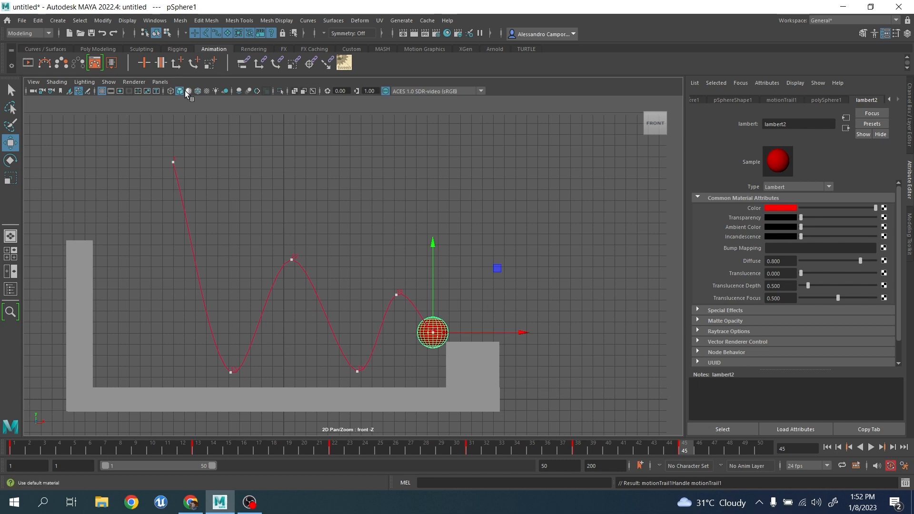
key(ctrl+z)
Open the Graph Editor and isolate the ball's Translate Y curve
click(154, 21)
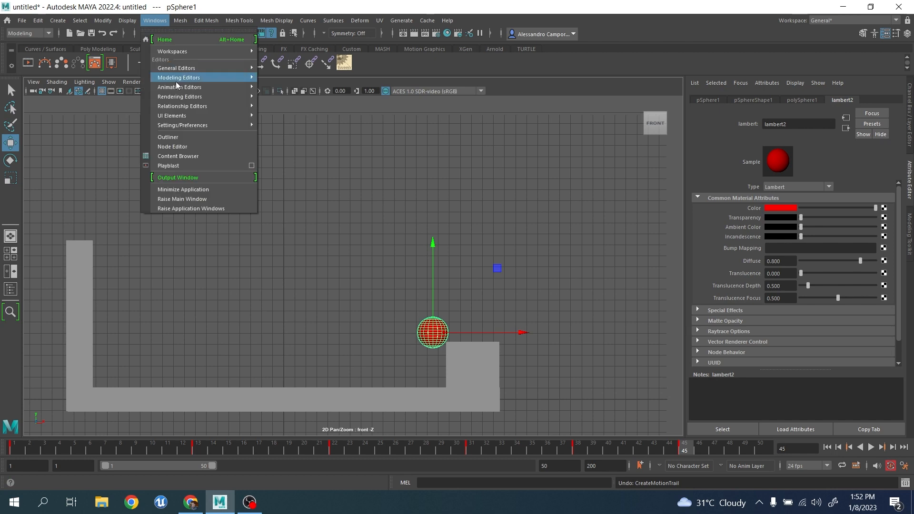
mouse_move(175, 81)
click(298, 91)
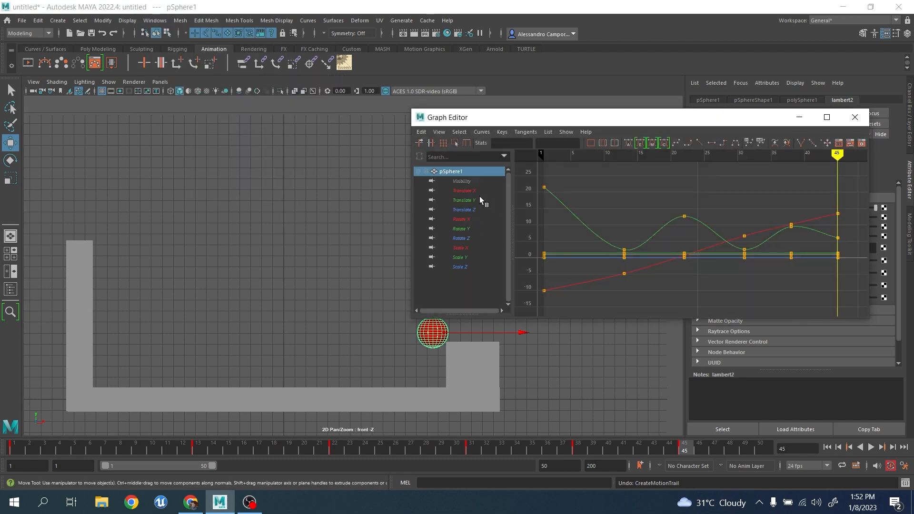
click(469, 199)
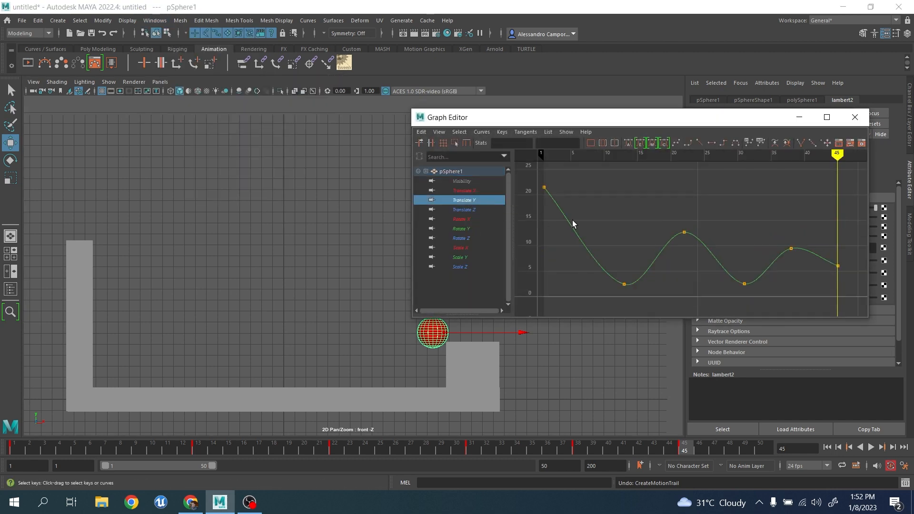
Set all Translate Y keys to auto tangents, and give the two floor-contact keys at frames 13 and 31 linear tangents
scroll(634, 218, down, 4)
alt+right_drag(635, 218, 629, 194)
drag(616, 192, 738, 262)
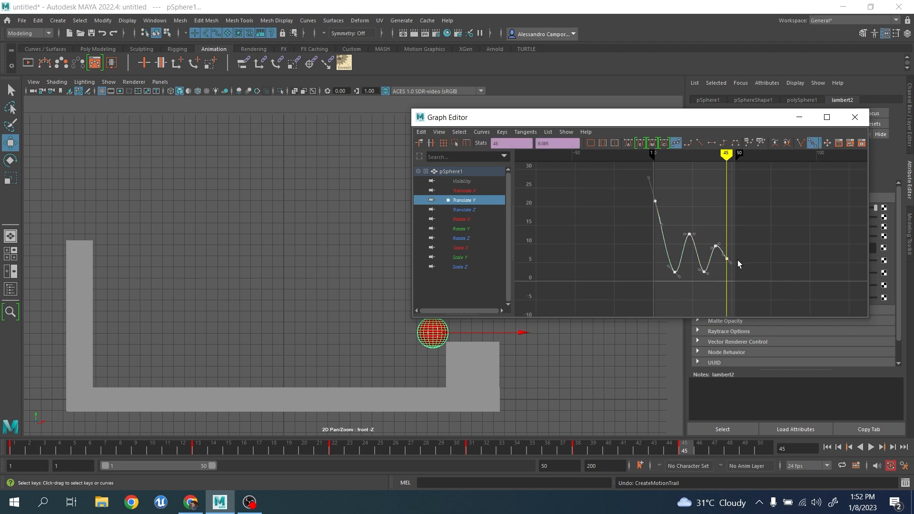
key(f)
click(628, 143)
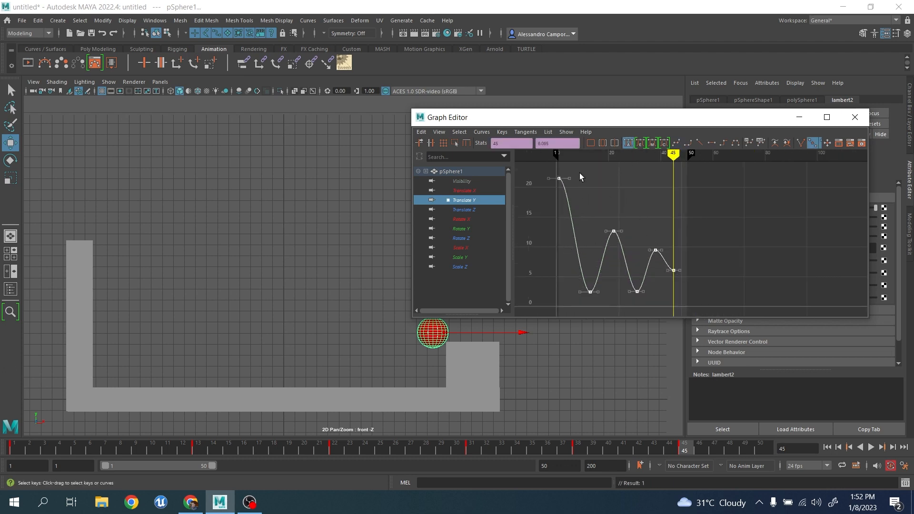
drag(655, 310, 655, 310)
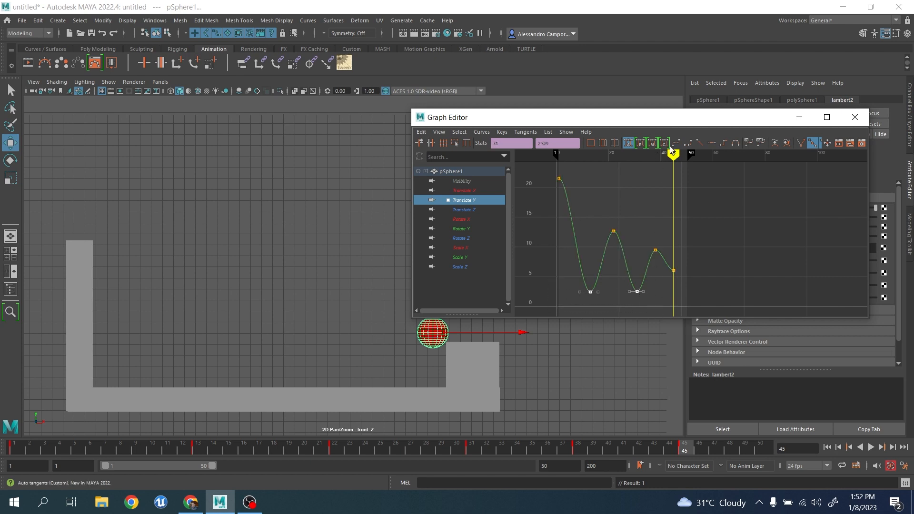
click(698, 143)
click(579, 254)
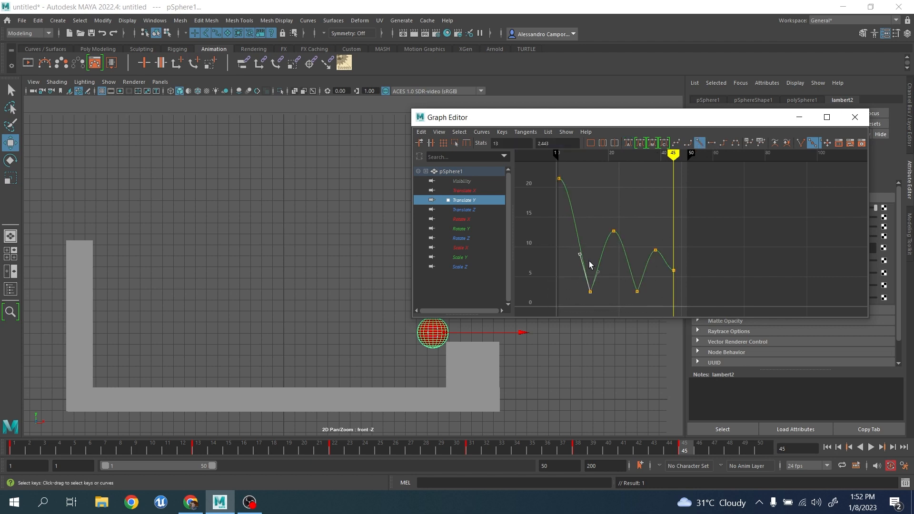
middle_drag(588, 263, 596, 260)
key(ctrl+z)
Apply linear tangents to the floor-contact keys and the last key at frame 45, and break their tangents
drag(555, 286, 649, 295)
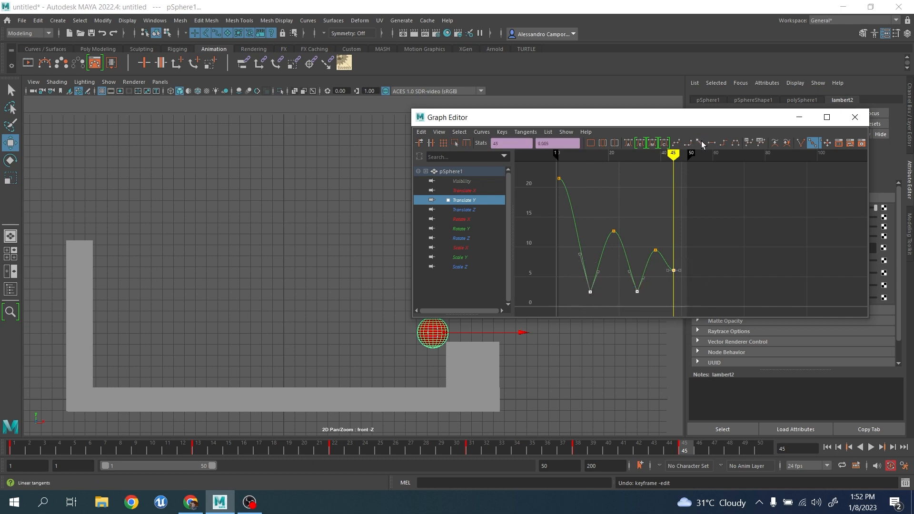
drag(562, 303, 703, 260)
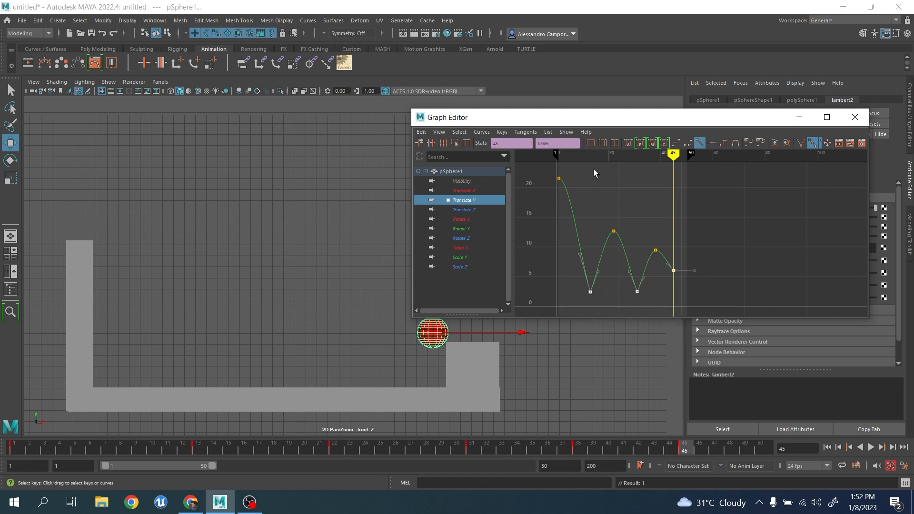
click(502, 132)
click(535, 279)
Raise the frame 13 contact key's incoming handle by about 3.8, and steepen its outgoing handle for a sharper bounce
alt+middle_drag(664, 267, 687, 256)
scroll(640, 257, down, 2)
alt+shift+right_drag(641, 257, 679, 257)
alt+middle_drag(663, 257, 714, 253)
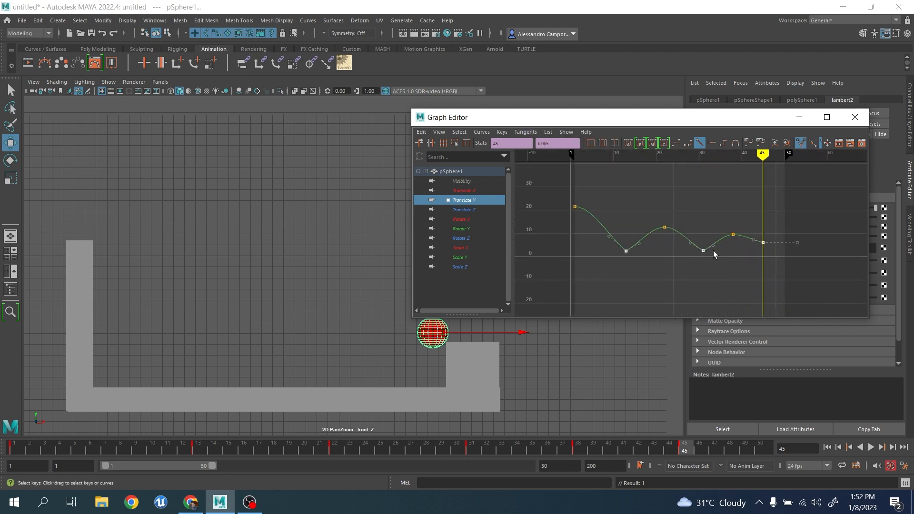
scroll(714, 253, up, 1)
alt+middle_drag(606, 257, 704, 277)
drag(651, 248, 666, 265)
middle_drag(668, 268, 668, 253)
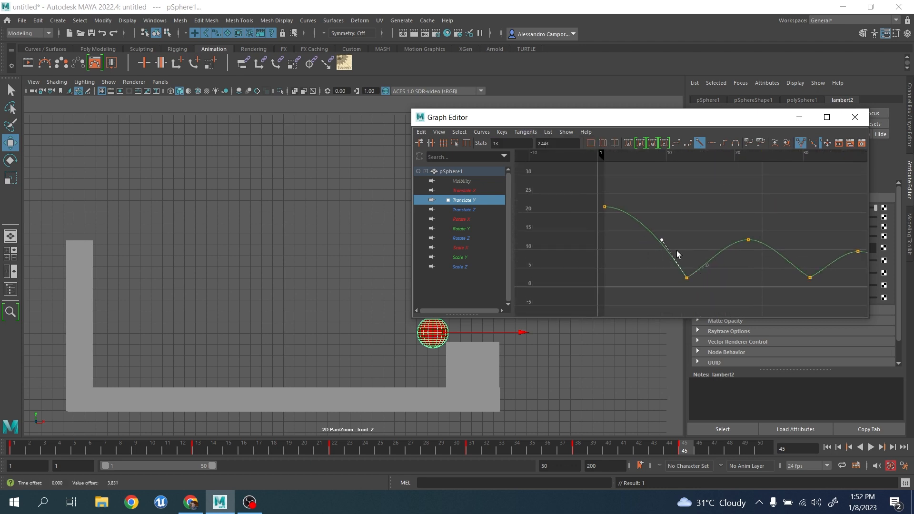
middle_drag(729, 280, 721, 275)
Raise both handles of the frame 31 contact key and the incoming handle of the frame 45 key to round the arcs
alt+middle_drag(779, 271, 663, 268)
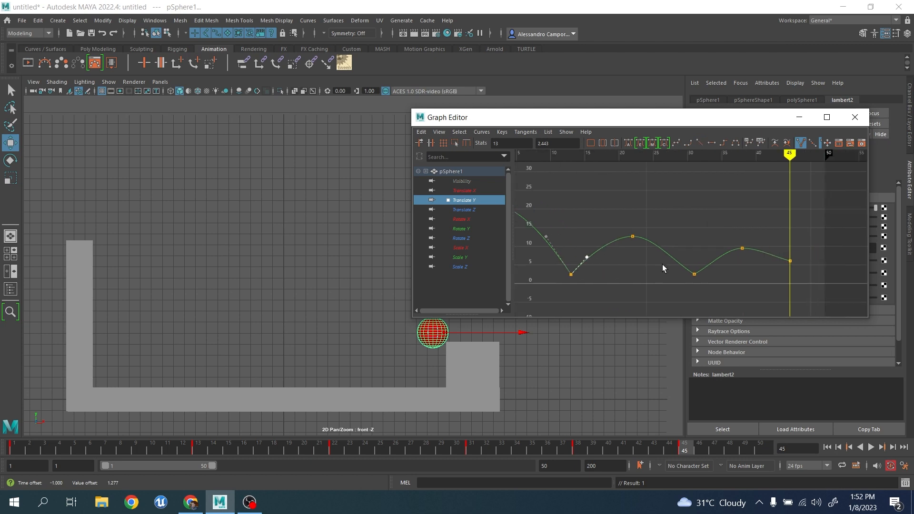
drag(663, 267, 688, 281)
middle_drag(677, 278, 676, 269)
drag(708, 251, 726, 281)
middle_drag(727, 286, 724, 284)
drag(810, 280, 810, 280)
drag(762, 246, 771, 259)
middle_drag(777, 276, 777, 275)
Go to frame 22 and raise that bounce peak's Translate Y key to about 15.3
alt+right_drag(777, 276, 603, 205)
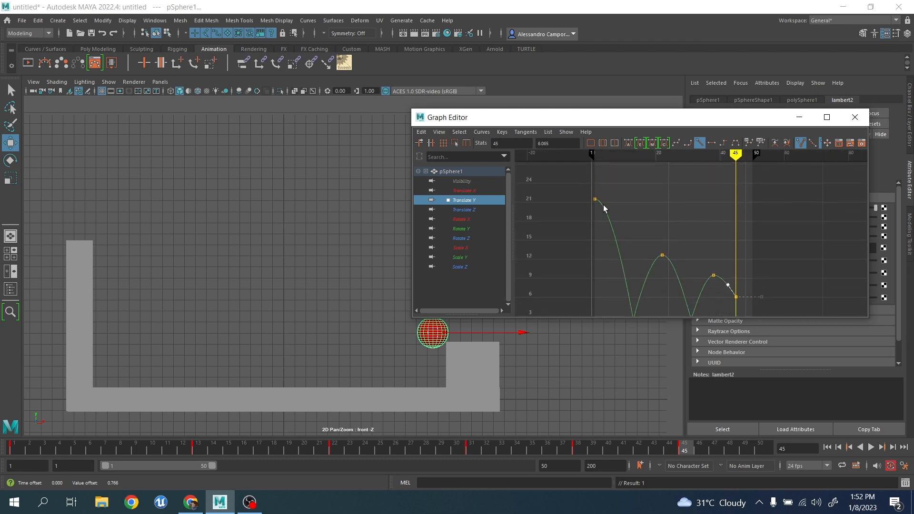
drag(645, 219, 667, 276)
key(comma)
key(comma)
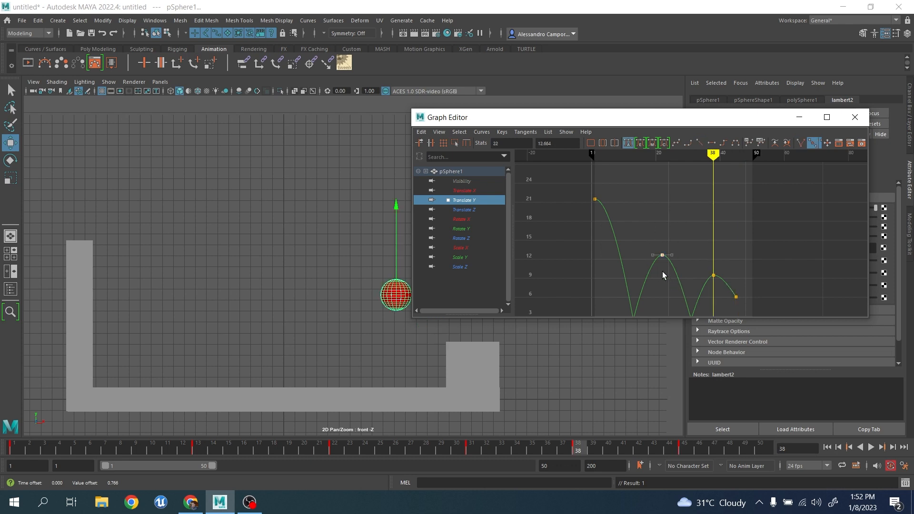
key(period)
key(comma)
key(comma)
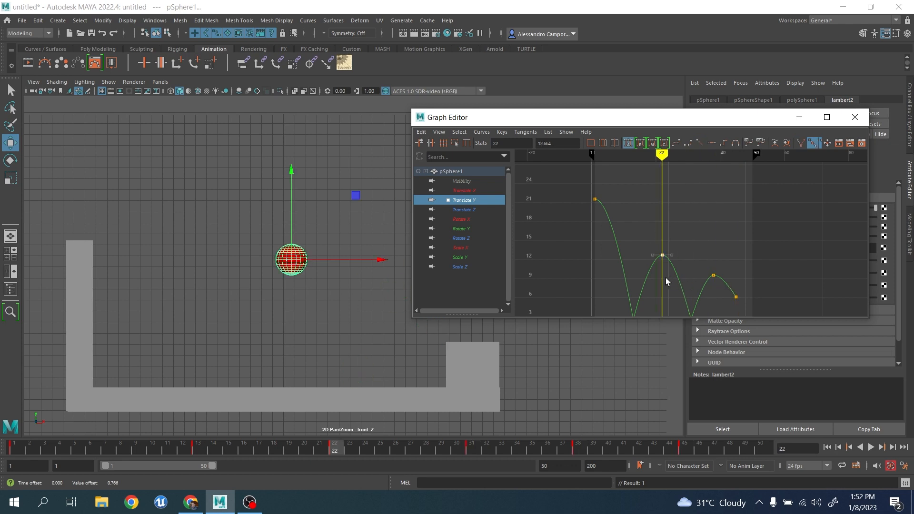
middle_drag(668, 281, 666, 261)
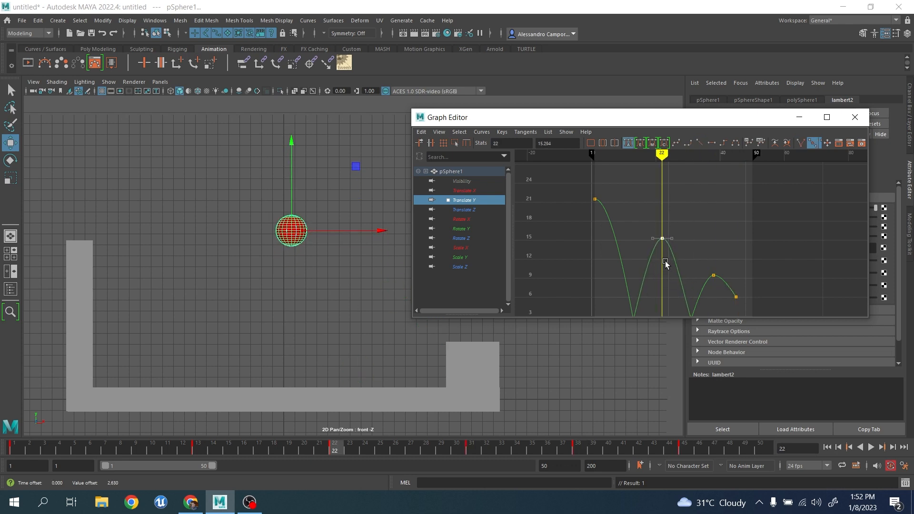
Stretch the incoming handle of the frame 22 peak key about two frames earlier to widen the arc
key(a)
alt+right_drag(647, 255, 712, 228)
alt+middle_drag(712, 229, 724, 223)
drag(601, 191, 629, 227)
middle_drag(622, 236, 603, 237)
Stretch the incoming handle of the frame 38 peak key about one frame earlier, keeping it nearly flat
scroll(679, 248, down, 2)
alt+middle_drag(679, 248, 597, 227)
scroll(644, 216, up, 2)
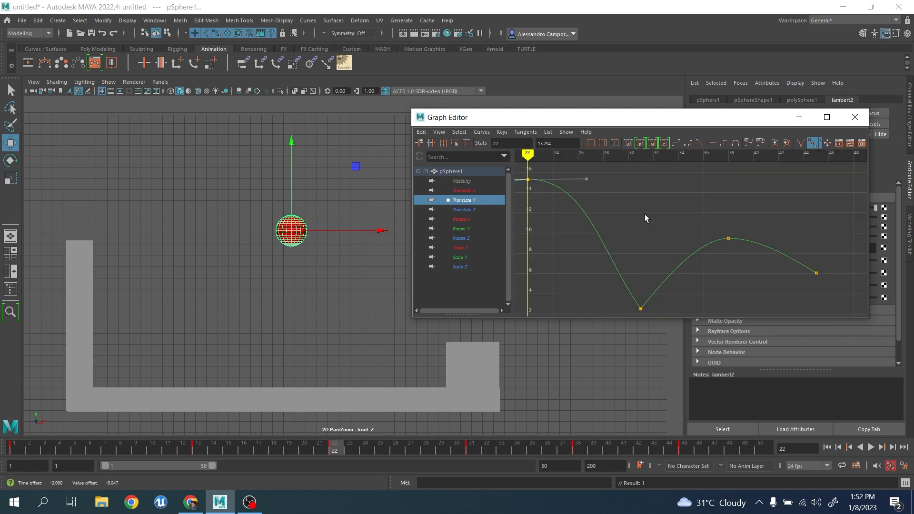
drag(725, 216, 764, 251)
drag(681, 224, 708, 261)
middle_drag(702, 247, 691, 245)
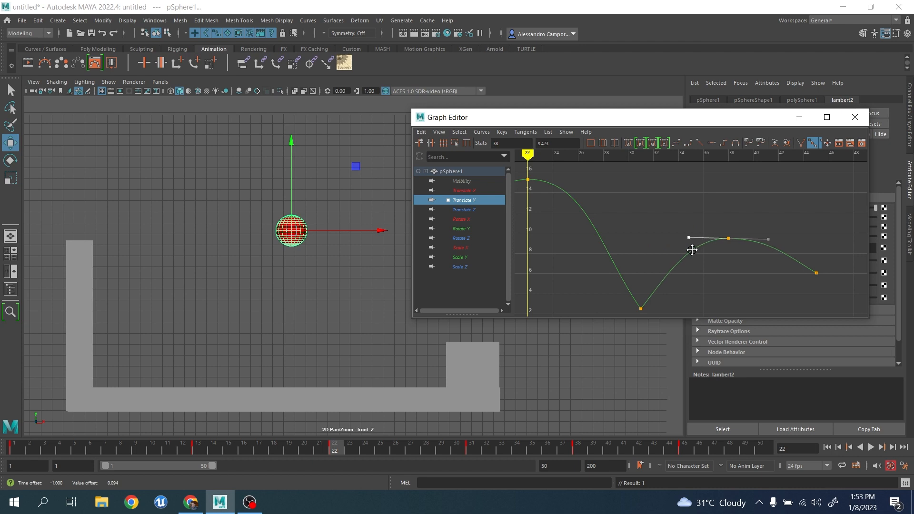
Extend the outgoing handle of the frame 1 key about one frame later to ease the start of the fall
scroll(688, 248, down, 3)
alt+middle_drag(594, 228, 714, 250)
drag(639, 217, 640, 218)
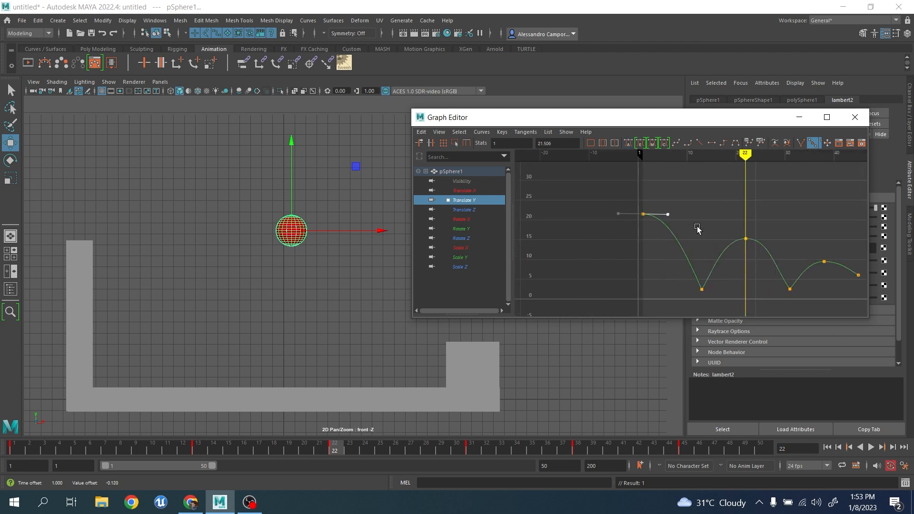
Fine-tune the outgoing handle of the frame 13 contact key, and raise the frame 38 peak to about 9.77
scroll(695, 229, up, 2)
alt+middle_drag(693, 230, 627, 210)
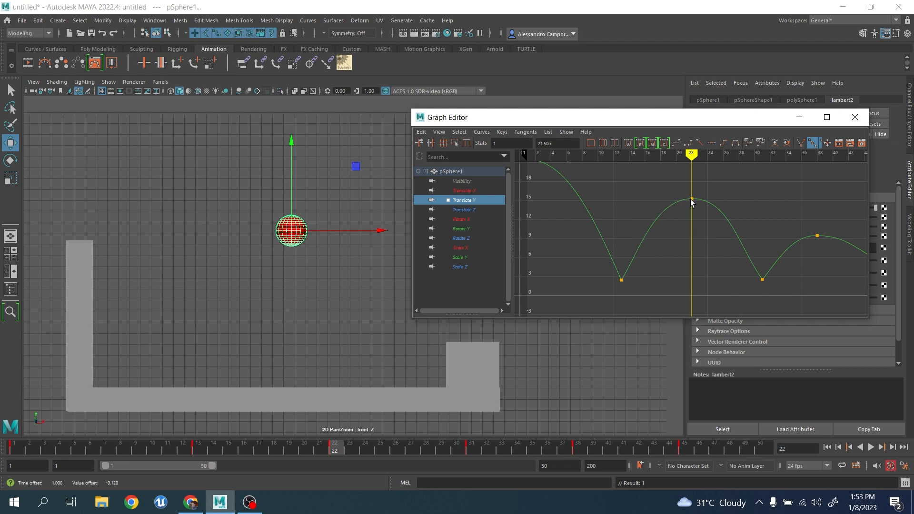
drag(786, 297, 785, 296)
drag(600, 253, 662, 288)
drag(633, 228, 665, 267)
middle_drag(656, 259, 654, 257)
alt+middle_drag(767, 247, 640, 242)
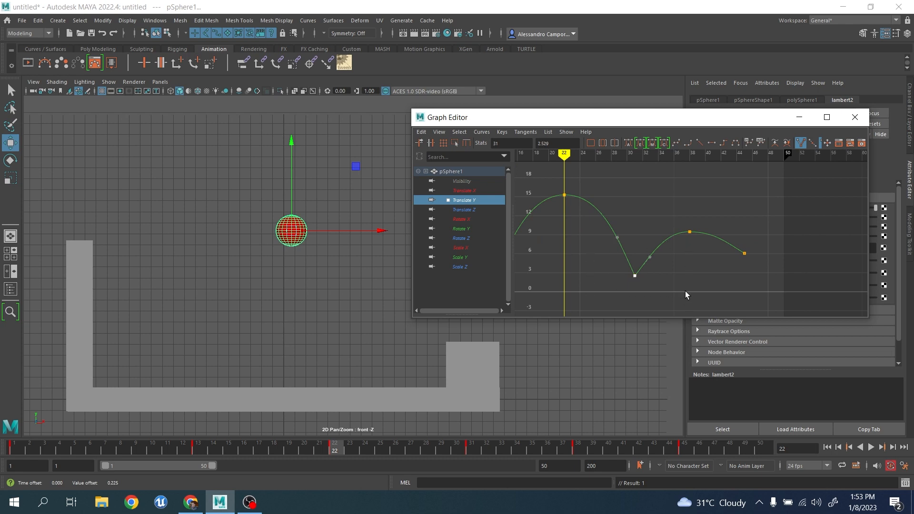
drag(680, 211, 712, 234)
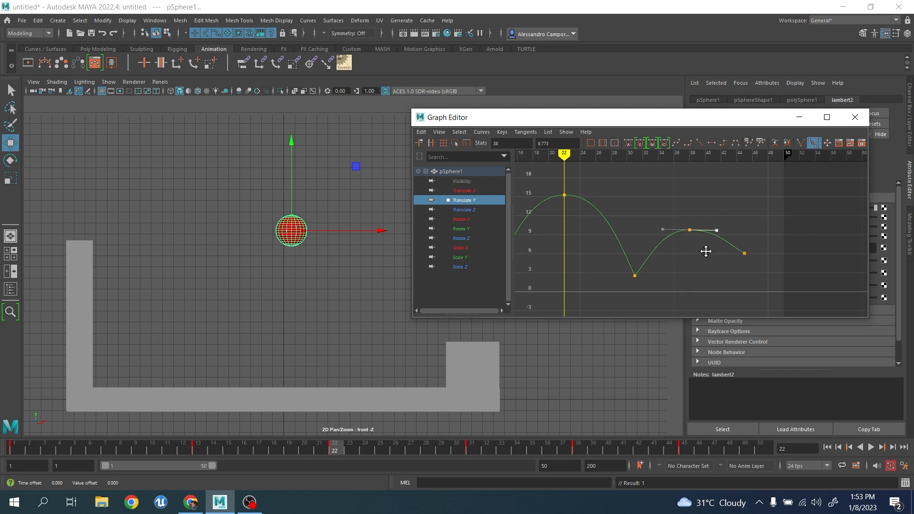
Minimize the Graph Editor and play back the bounce to check the new arcs
click(799, 117)
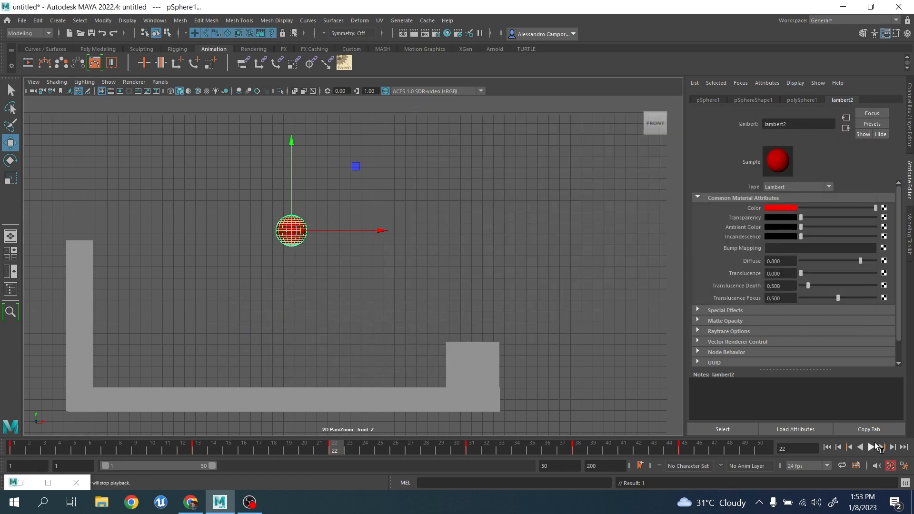
click(871, 447)
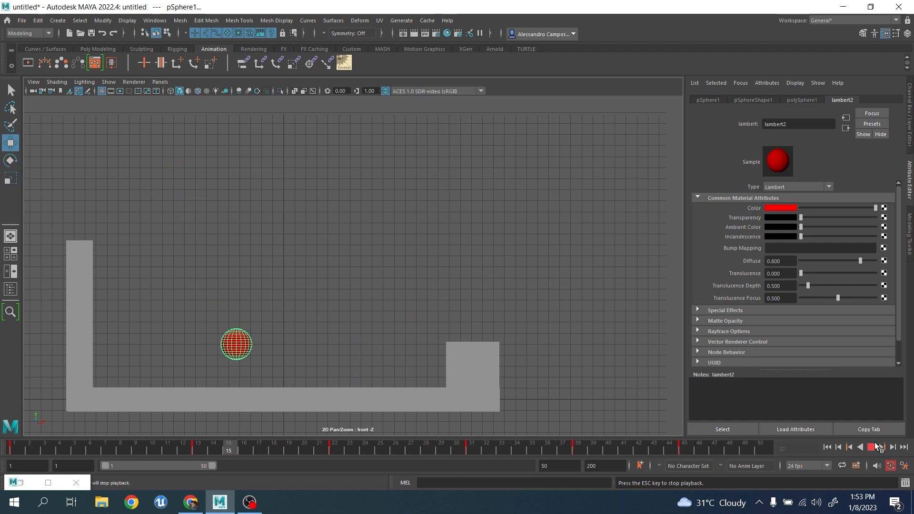
click(875, 446)
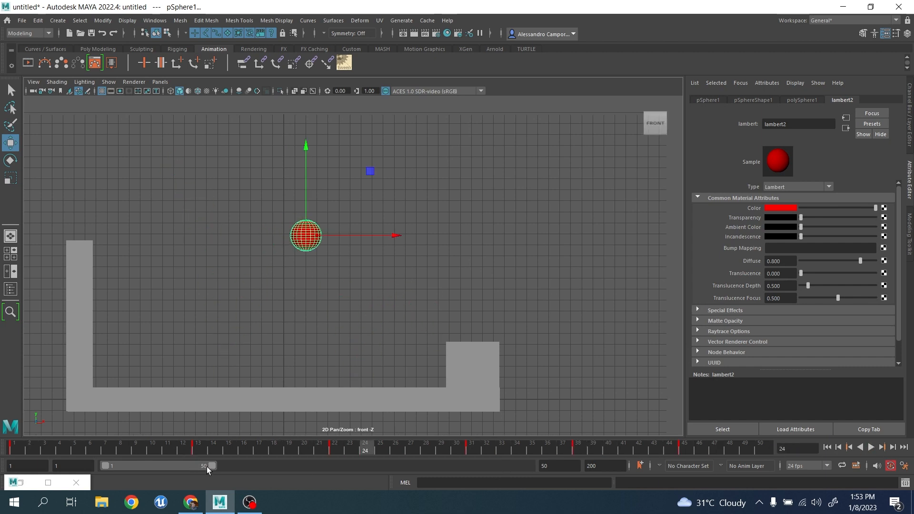
Extend the playback range to frame 58 and move the last four keys to frames 23, 33, 40 and 47
drag(210, 466, 225, 466)
shift+drag(284, 451, 627, 451)
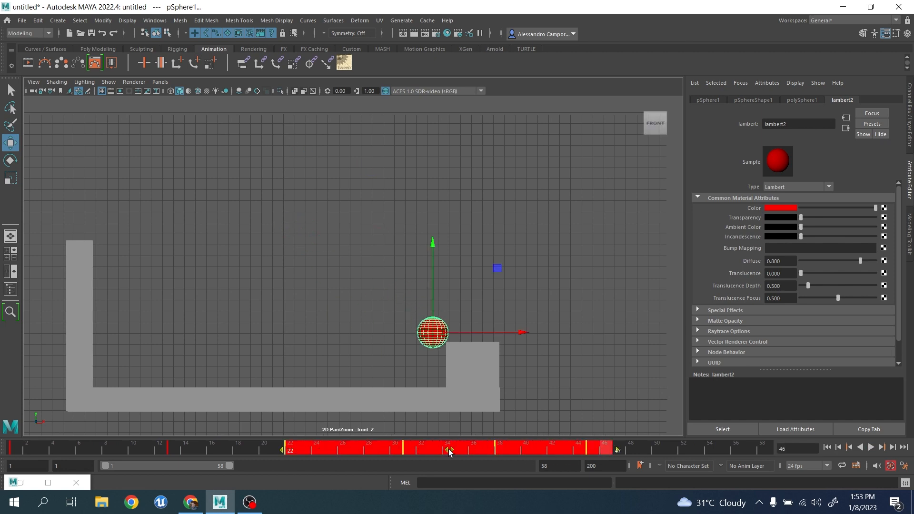
click(285, 448)
shift+drag(417, 449, 627, 451)
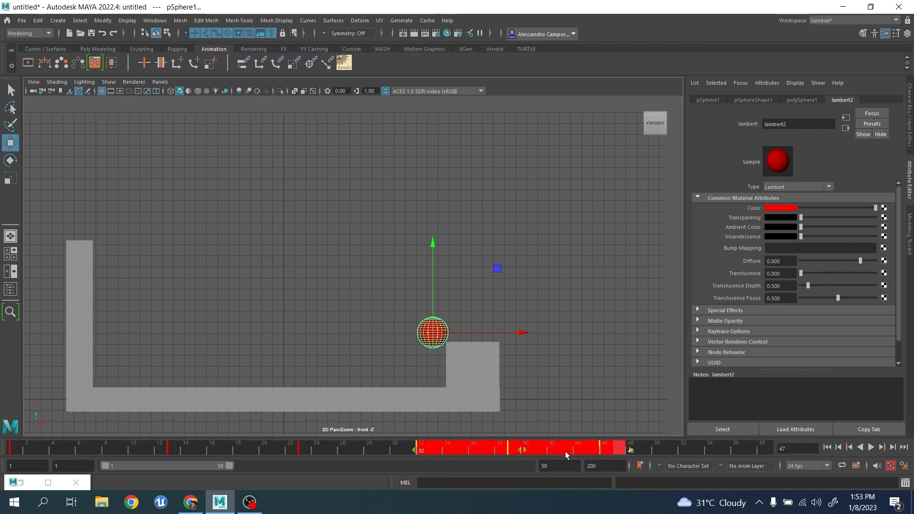
drag(523, 450, 535, 449)
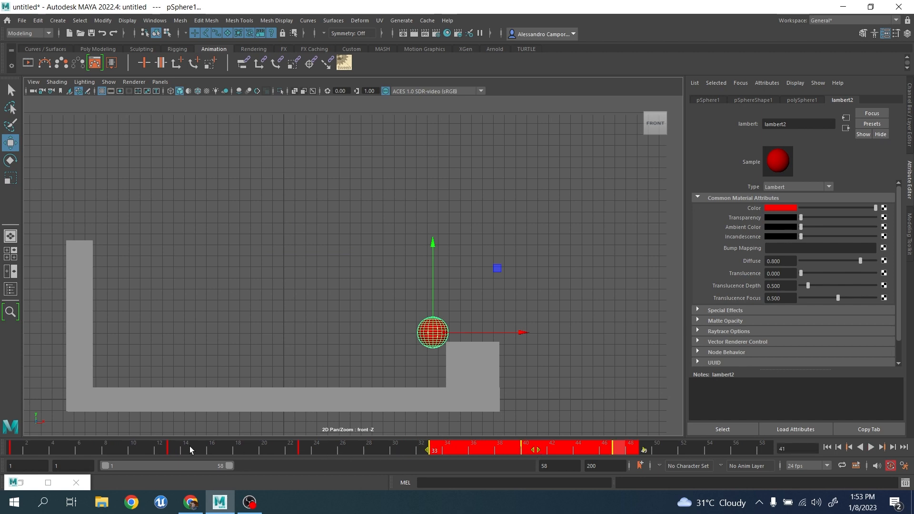
Play the retimed animation from frame 1, and return to frame 1
drag(189, 446, 11, 447)
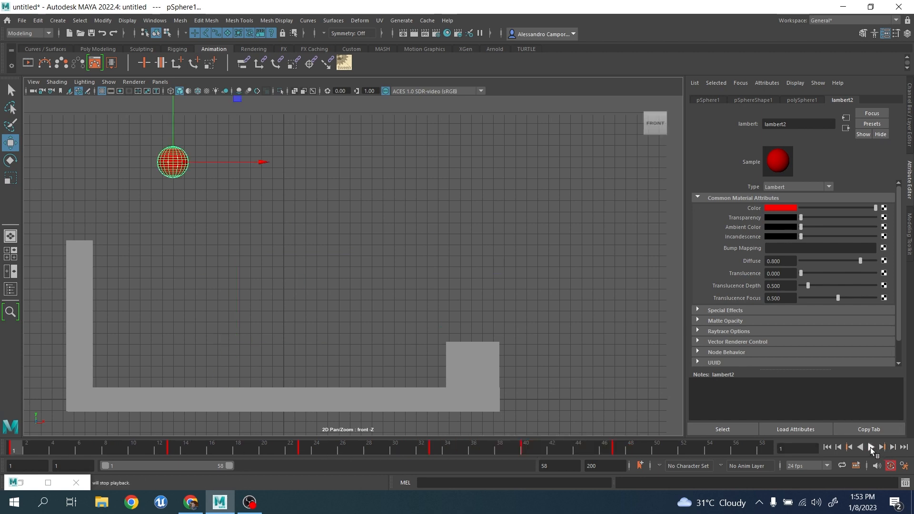
click(870, 447)
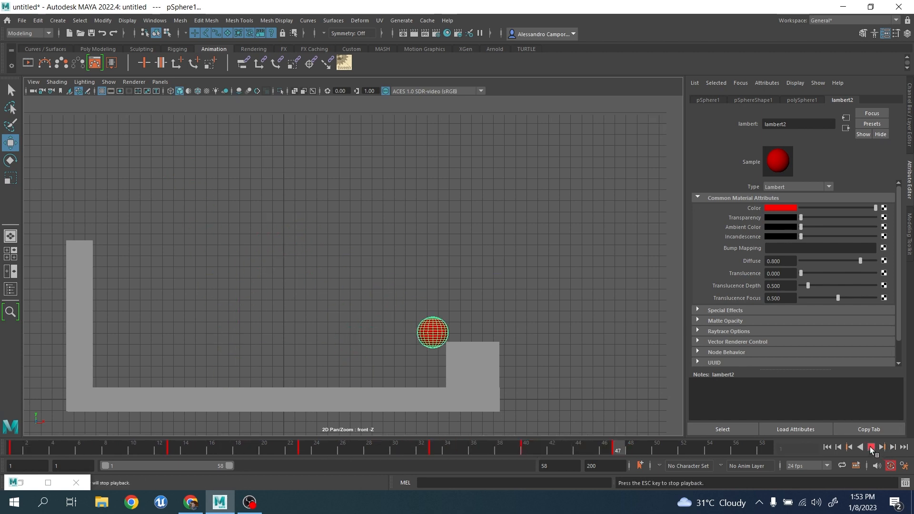
click(870, 447)
click(61, 448)
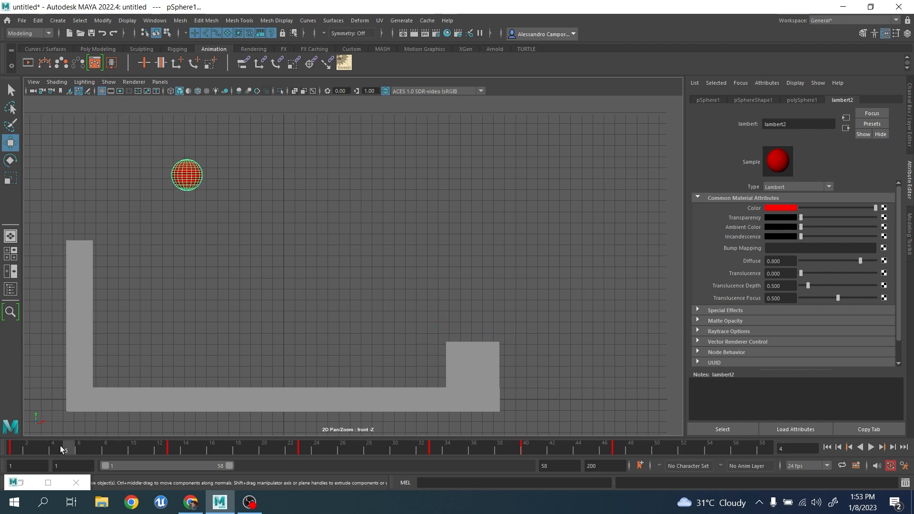
drag(60, 450, 12, 450)
Restore the Graph Editor and stretch the frame 23 peak key's incoming handle about one frame earlier
click(18, 482)
click(26, 483)
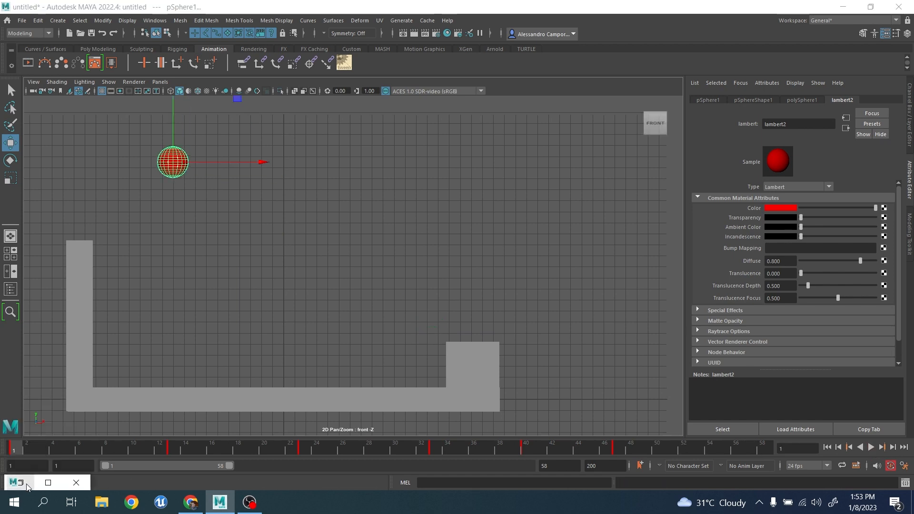
click(22, 483)
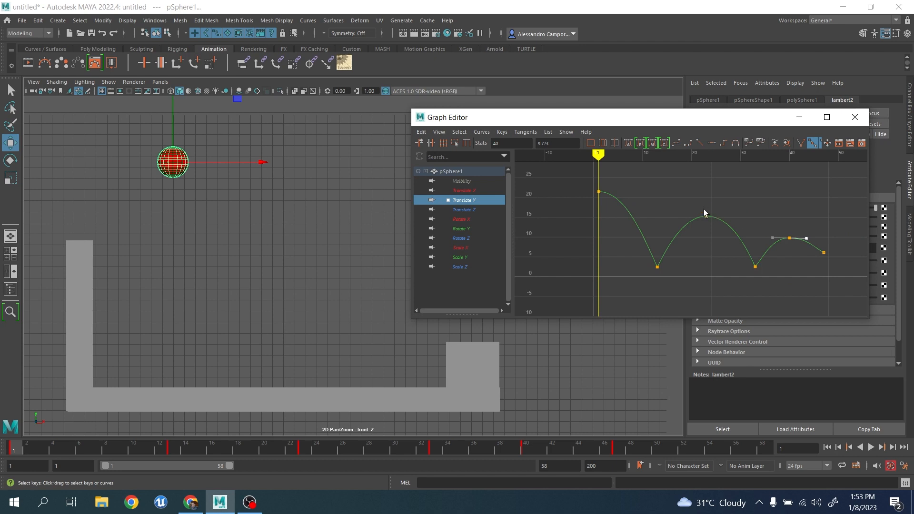
scroll(701, 230, up, 5)
middle_drag(685, 194, 677, 193)
Raise the incoming handle of the frame 47 key by about 0.4 to round the final descent
alt+middle_drag(730, 212, 522, 214)
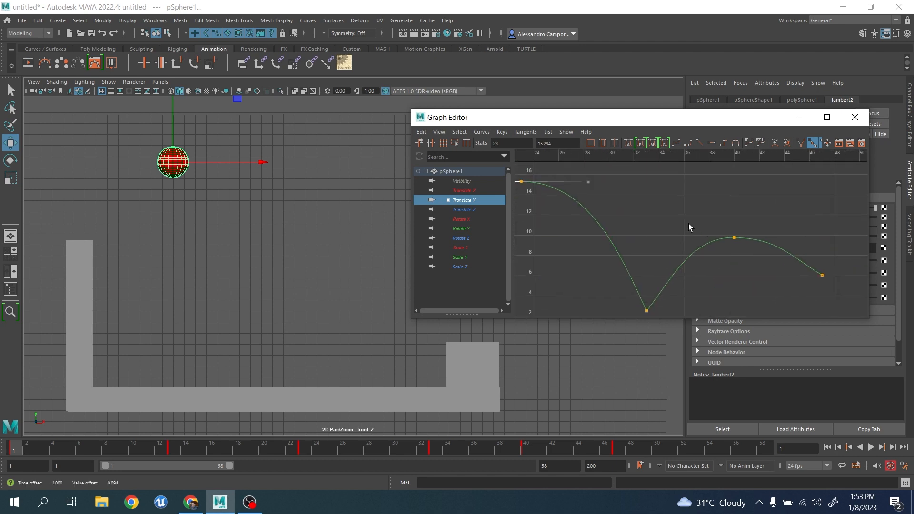
drag(714, 224, 799, 242)
click(821, 275)
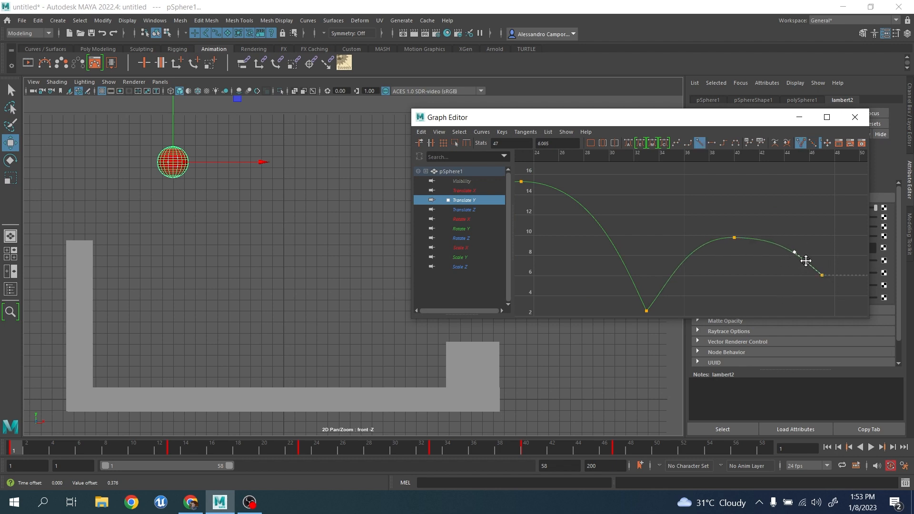
Show the ball's Translate X curve in the Graph Editor and select its frame 1 key
click(481, 209)
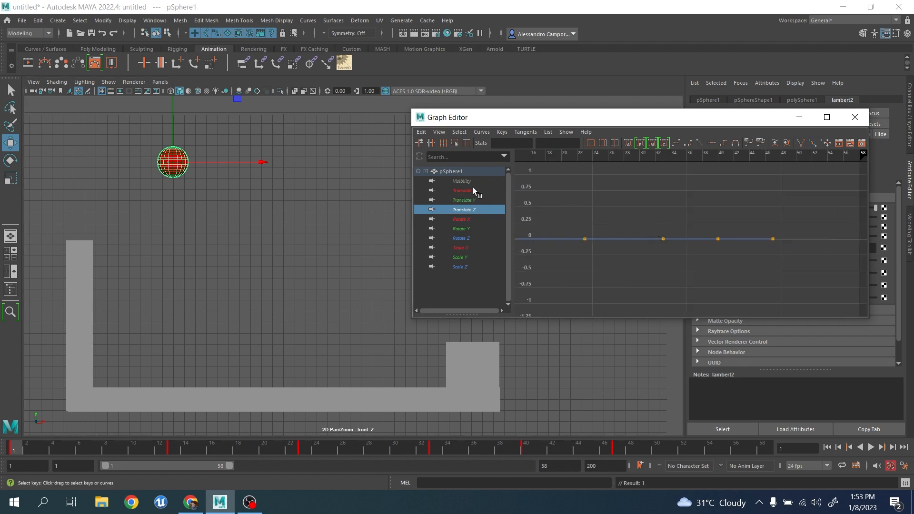
click(472, 190)
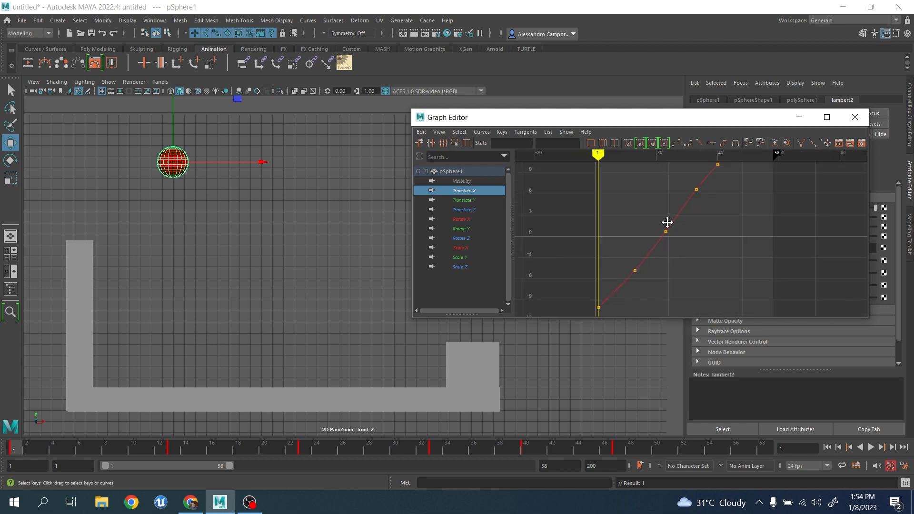
alt+middle_drag(667, 223, 718, 170)
drag(603, 235, 686, 288)
alt+middle_drag(690, 199, 656, 251)
scroll(657, 251, down, 3)
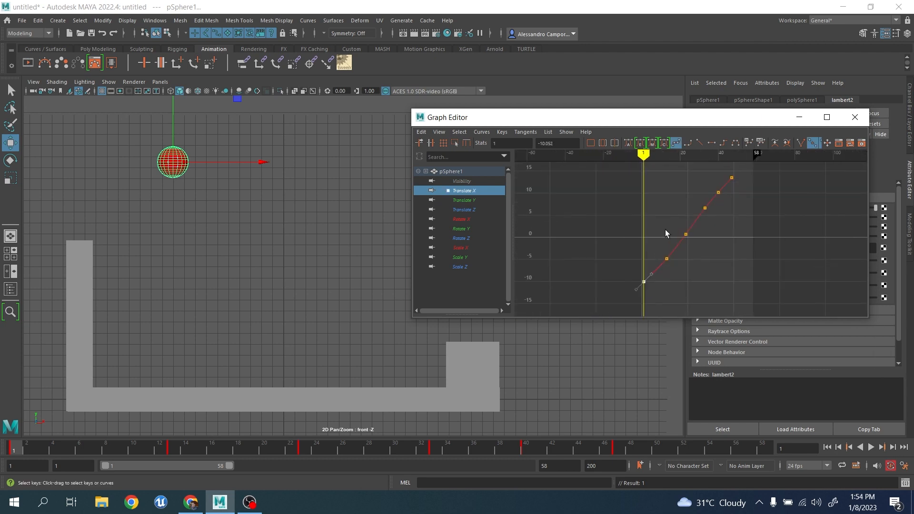
key(a)
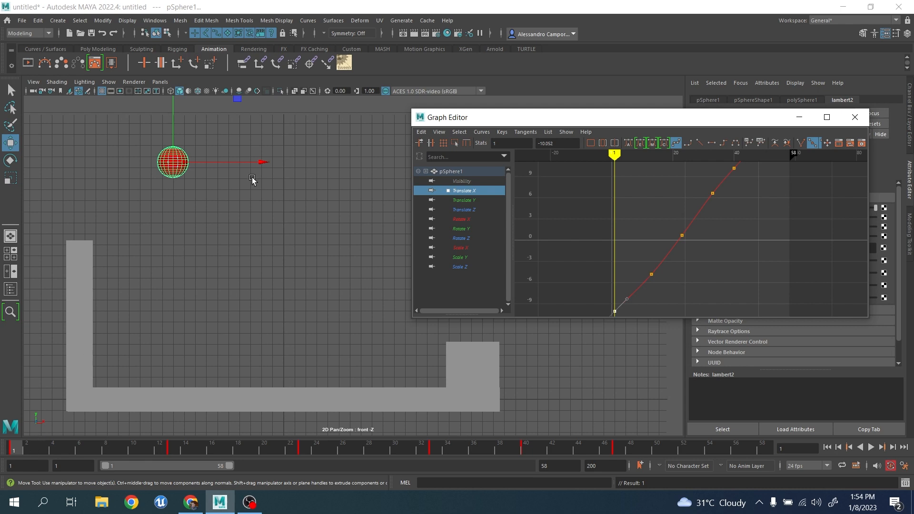
Try moving the ball along X at frame 1, undo the move, and scrub the animation to frame 33
drag(205, 162, 316, 172)
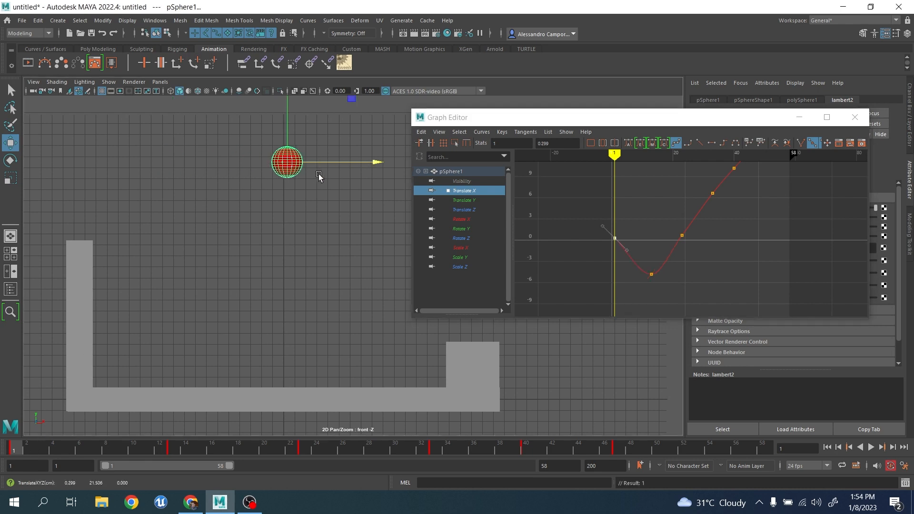
key(ctrl+z)
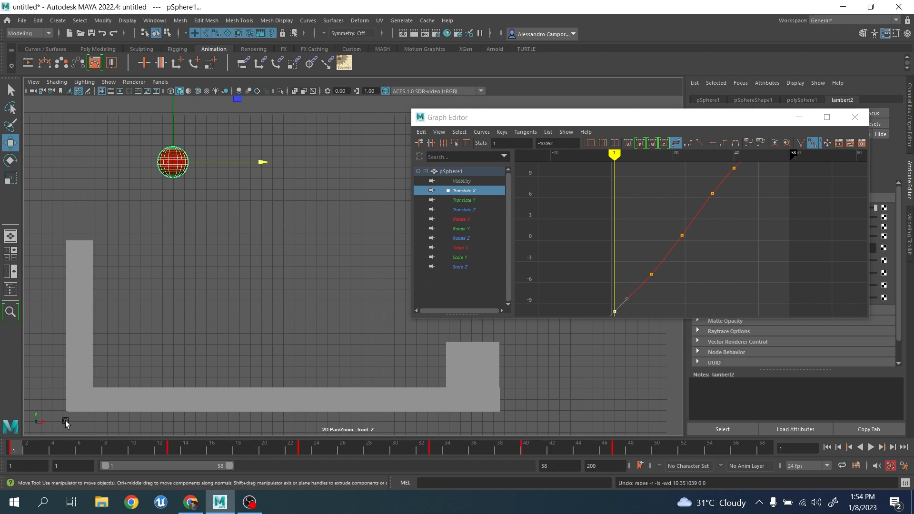
mouse_move(34, 445)
mouse_down()
mouse_move(279, 447)
mouse_move(321, 460)
mouse_move(433, 463)
mouse_up()
Delete the Translate X keys at frames 13, 23 and 40
drag(625, 196, 704, 292)
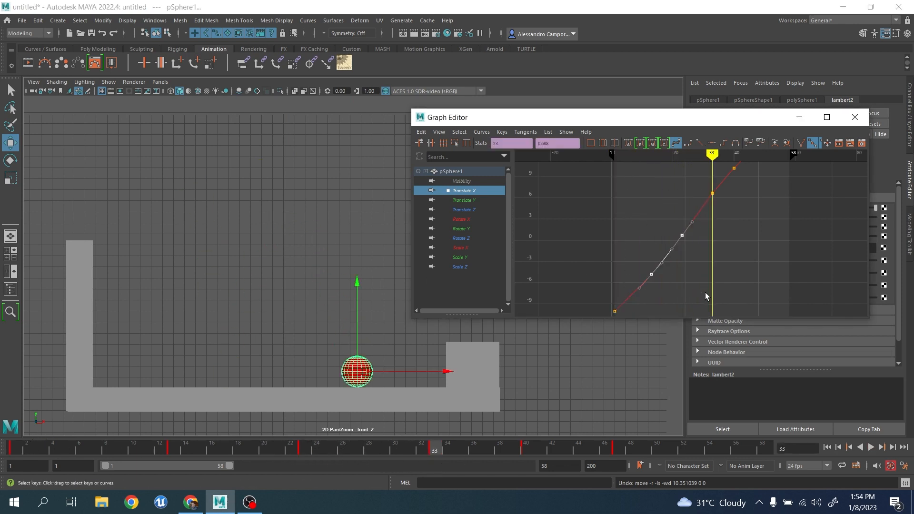
key(Delete)
alt+middle_drag(715, 201, 660, 260)
scroll(644, 278, up, 3)
click(664, 238)
key(Delete)
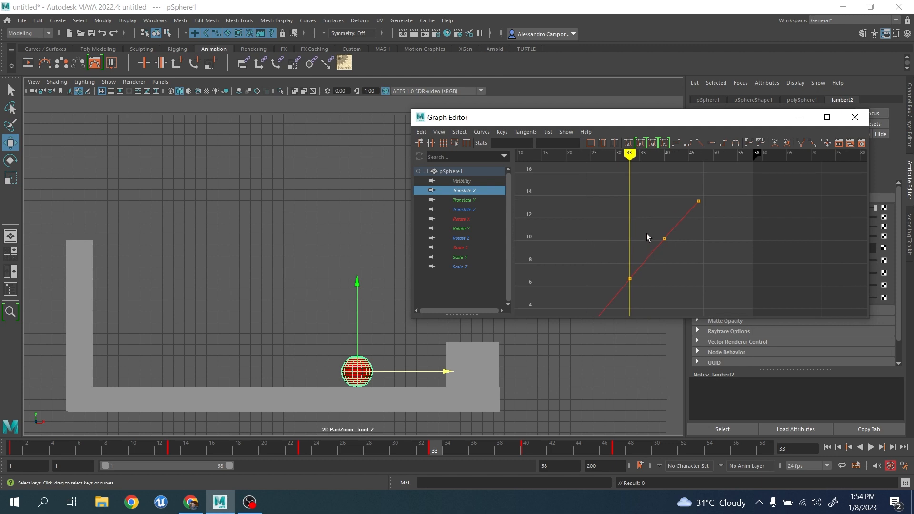
Try shifting the frame 47 Translate X key, undo that shift, and nudge the frame 33 key slightly upward
click(698, 202)
middle_drag(706, 209, 708, 212)
key(ctrl+z)
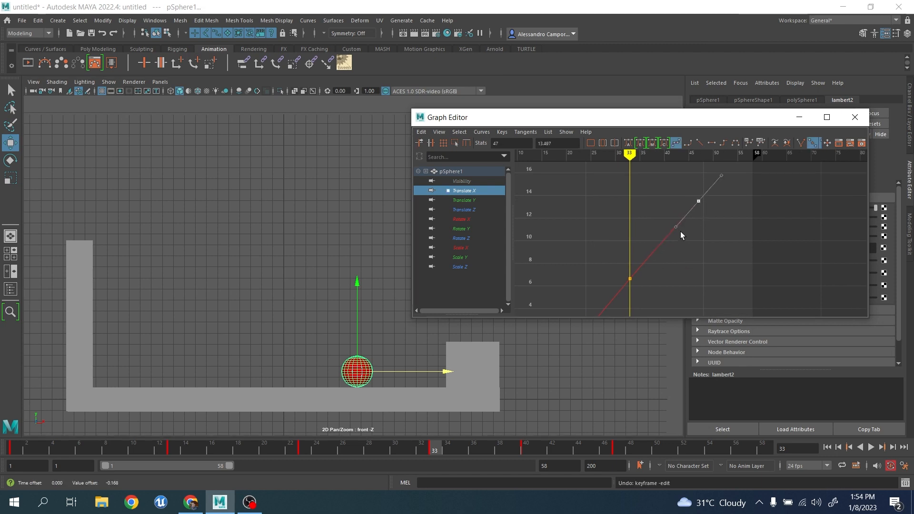
drag(611, 278, 634, 290)
alt+middle_drag(634, 290, 640, 252)
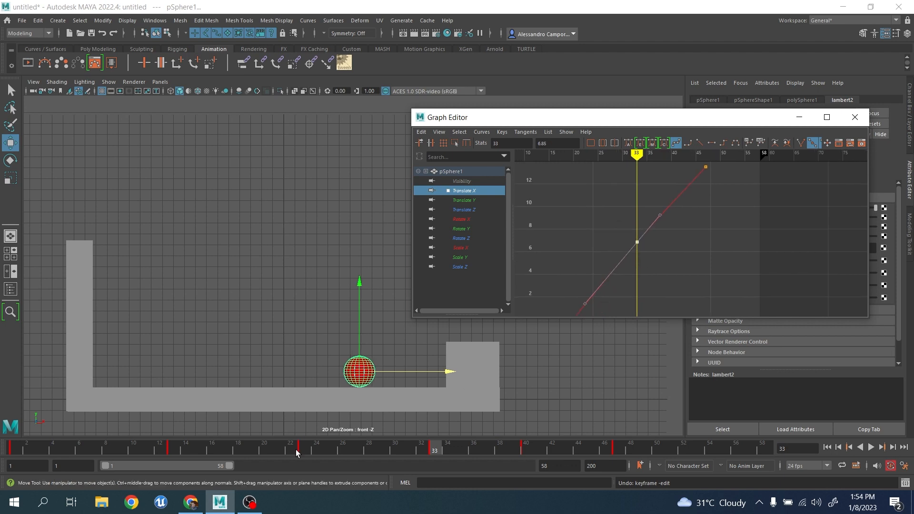
Insert a Translate X key at frame 23, raise it slightly, and delete the frame 33 key
click(298, 449)
alt+middle_drag(710, 236, 746, 140)
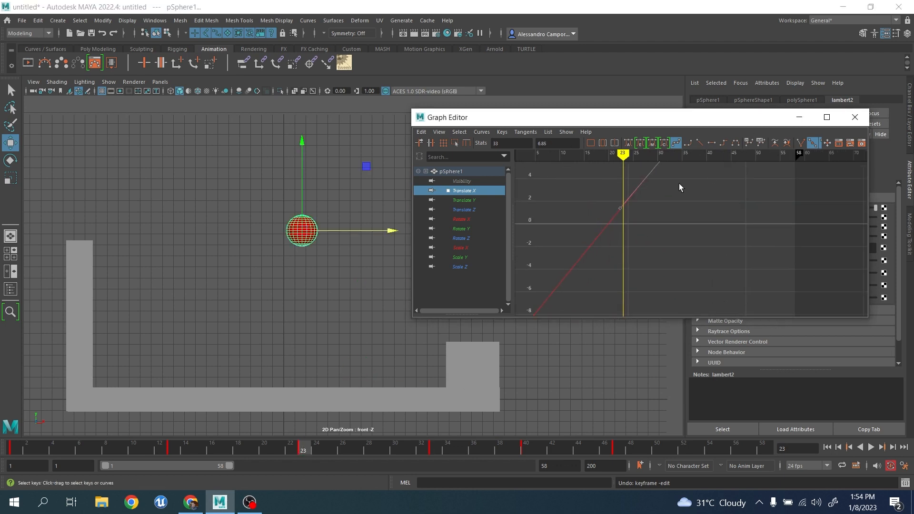
right_click(624, 206)
click(638, 210)
middle_drag(628, 218, 612, 270)
drag(619, 210, 664, 252)
key(Delete)
scroll(665, 247, down, 3)
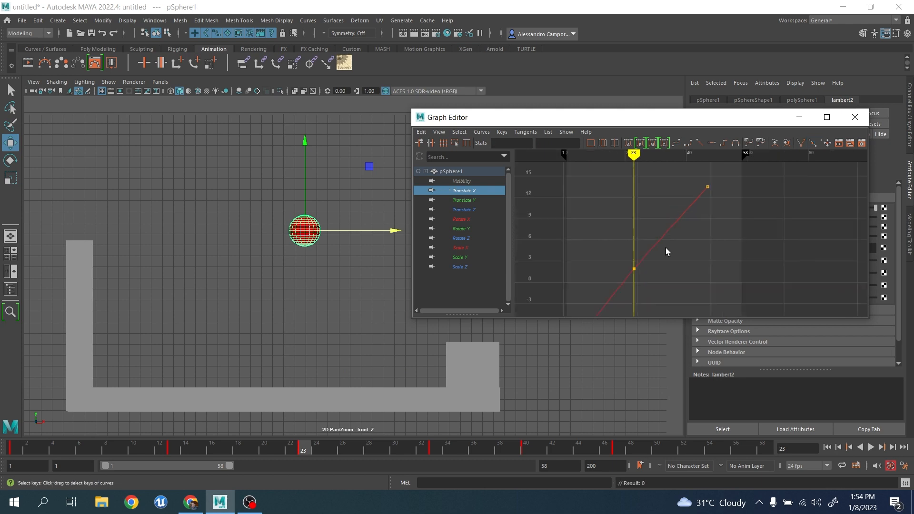
Adjust the incoming handle of the frame 47 Translate X key to straighten the curve between frames 23 and 47
click(707, 187)
middle_drag(693, 227, 690, 207)
scroll(690, 207, down, 3)
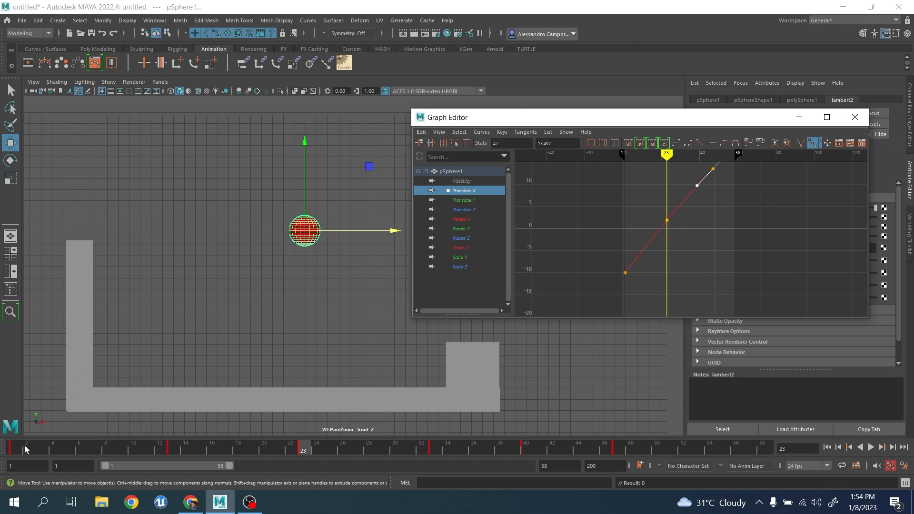
Scrub the animation from the start to frame 47, and play it back to check the ball's horizontal motion
drag(27, 449, 618, 475)
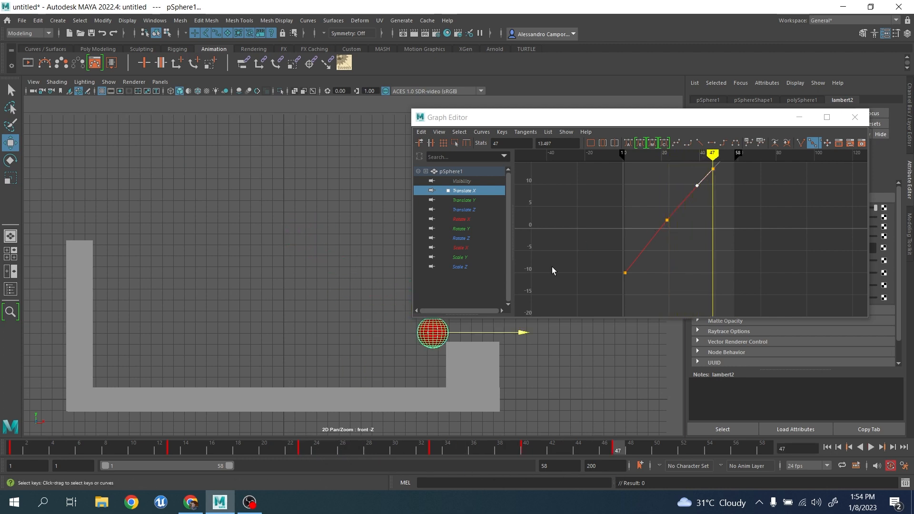
click(871, 447)
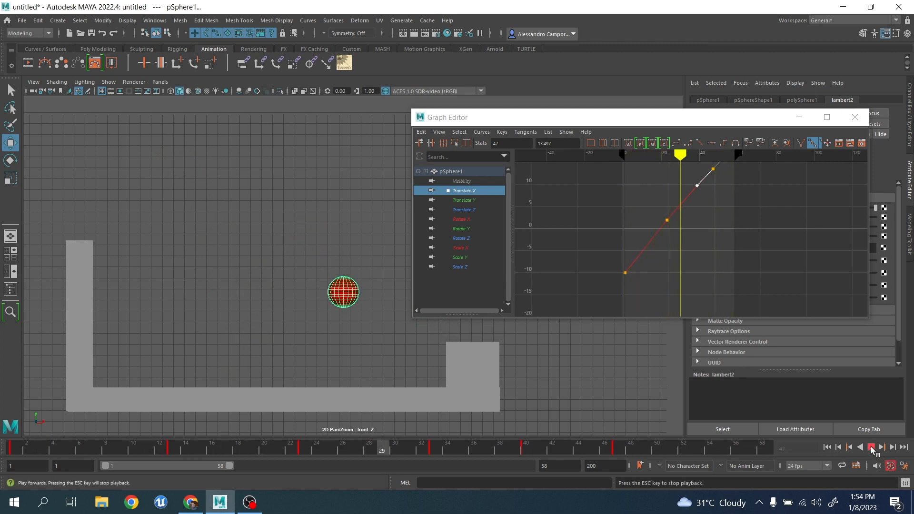
click(871, 448)
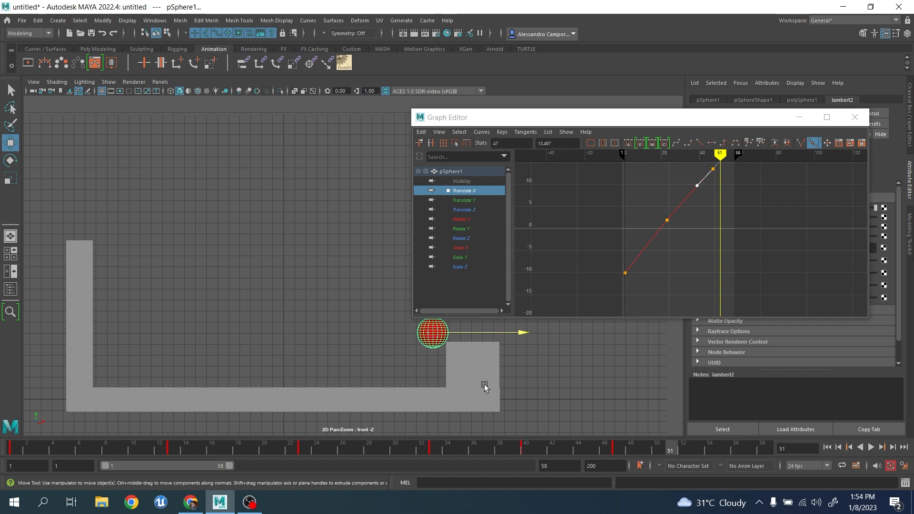
Try moving the ball down and away from the raised block at frame 50, and undo the move
alt+middle_drag(383, 357, 295, 351)
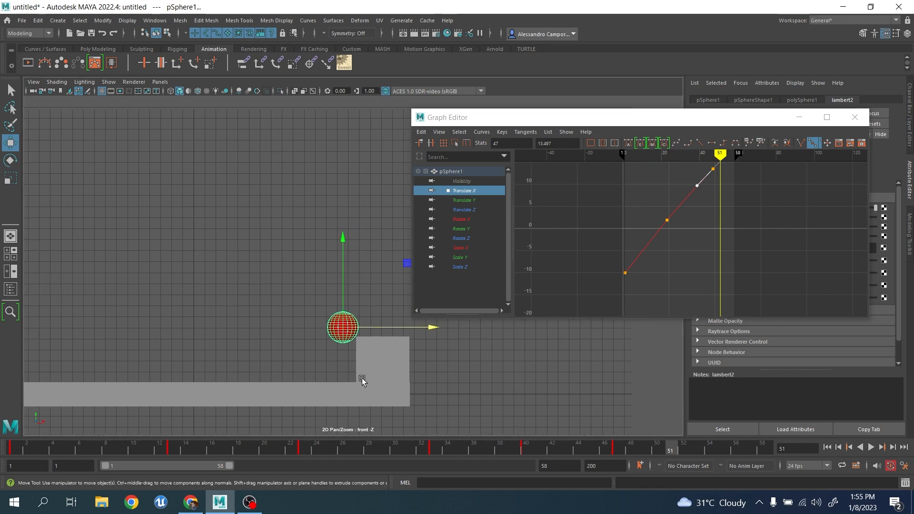
drag(449, 446, 617, 445)
alt+middle_drag(329, 368, 316, 318)
scroll(355, 338, up, 3)
scroll(318, 320, up, 1)
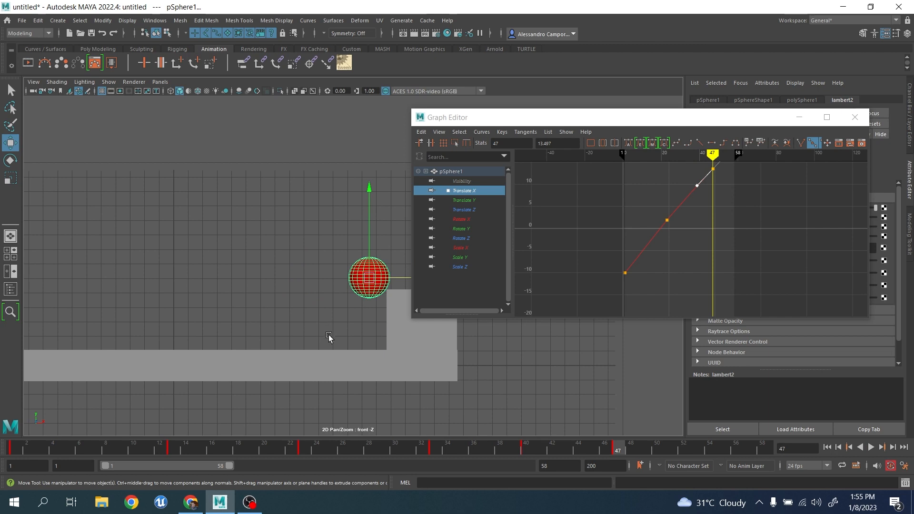
drag(621, 452, 662, 452)
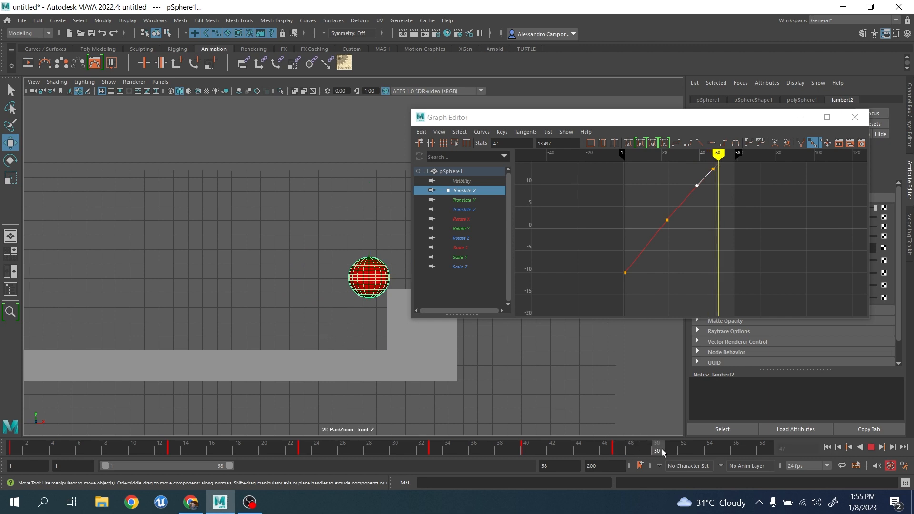
alt+middle_drag(229, 322, 204, 347)
scroll(201, 342, up, 3)
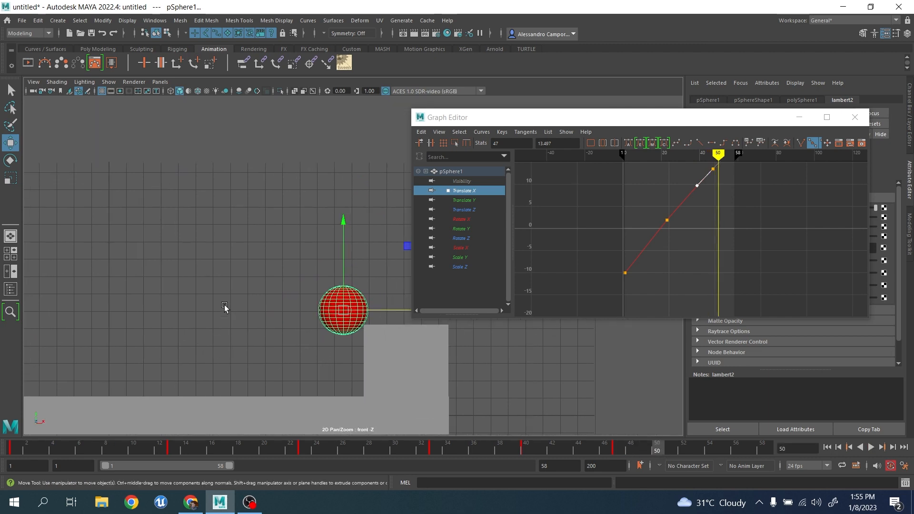
alt+middle_drag(233, 303, 152, 303)
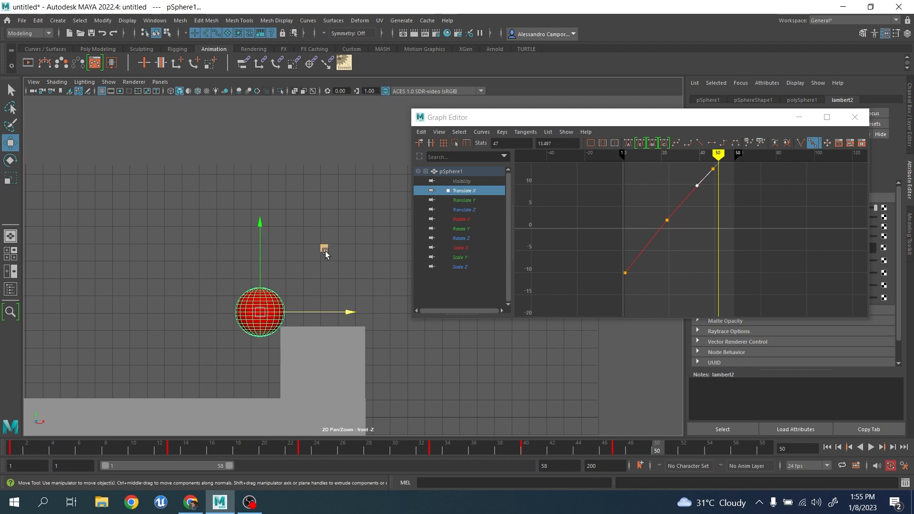
middle_drag(325, 253, 279, 316)
key(ctrl+z)
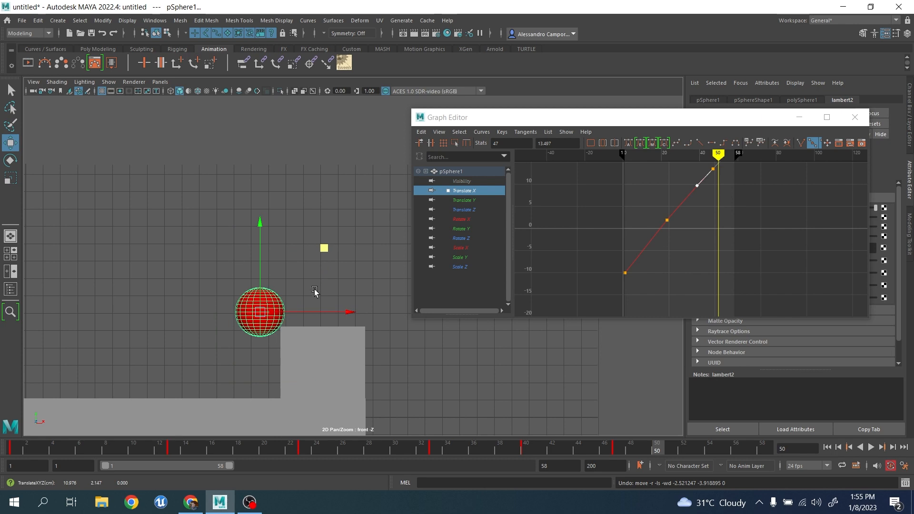
At frame 52, key the ball on the floor in front of the raised block at about X 6.34, Y 2.53
drag(626, 452, 683, 450)
alt+middle_drag(203, 339, 301, 270)
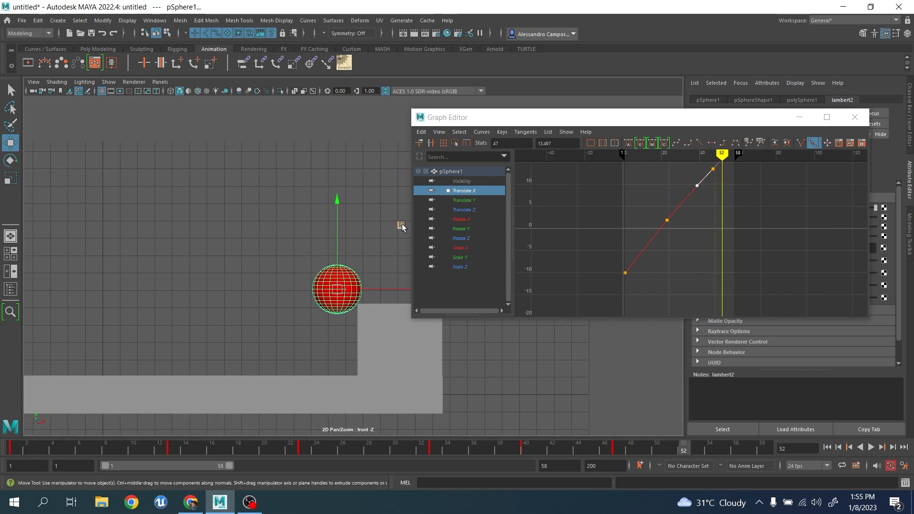
middle_drag(401, 225, 278, 284)
key(s)
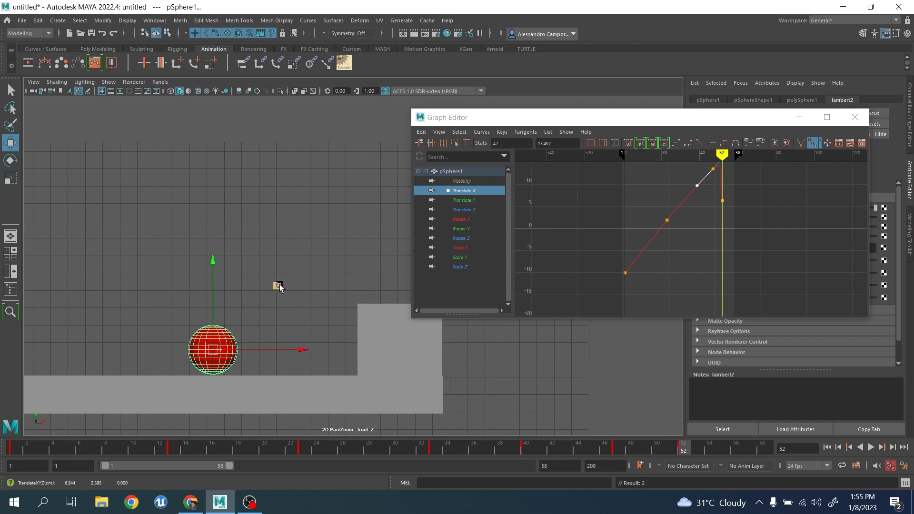
drag(211, 282, 212, 285)
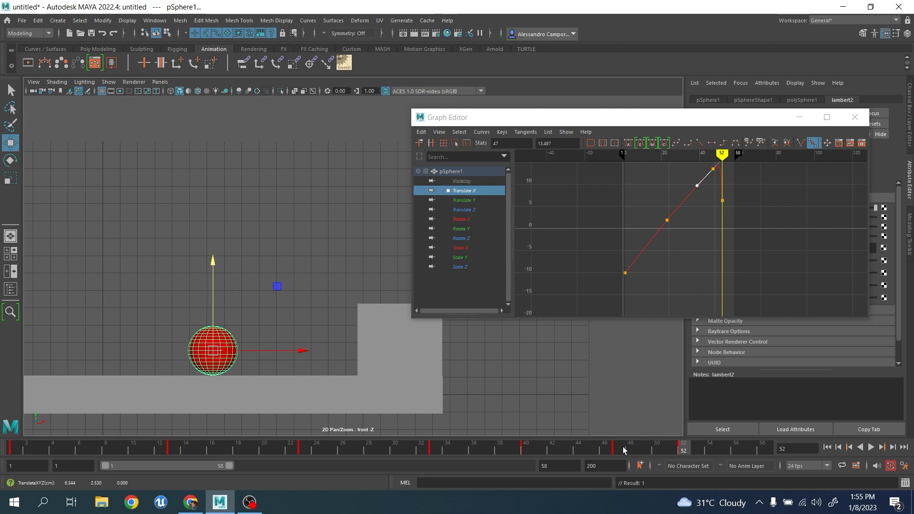
Give the Translate X keys at frames 47 and 52 linear tangents for a sharp rebound off the block
alt+middle_drag(712, 197, 668, 273)
alt+shift+right_drag(667, 273, 731, 273)
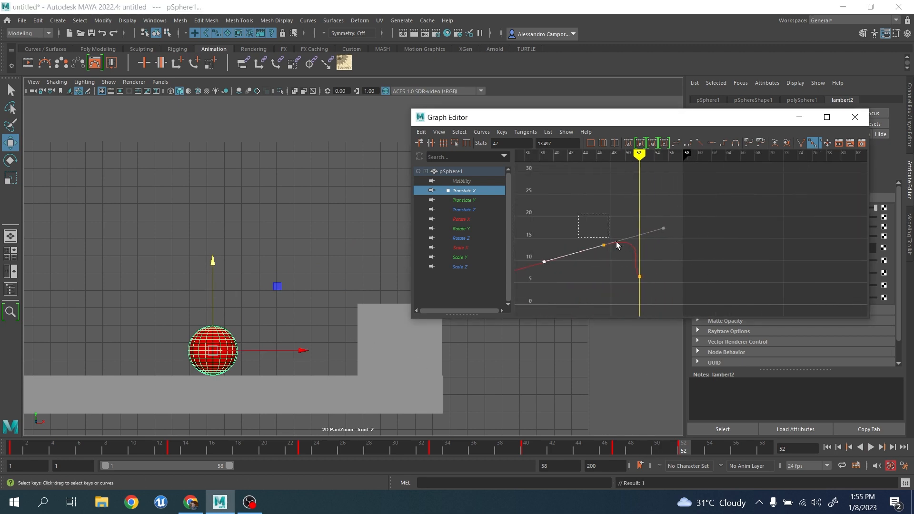
click(639, 276)
click(692, 145)
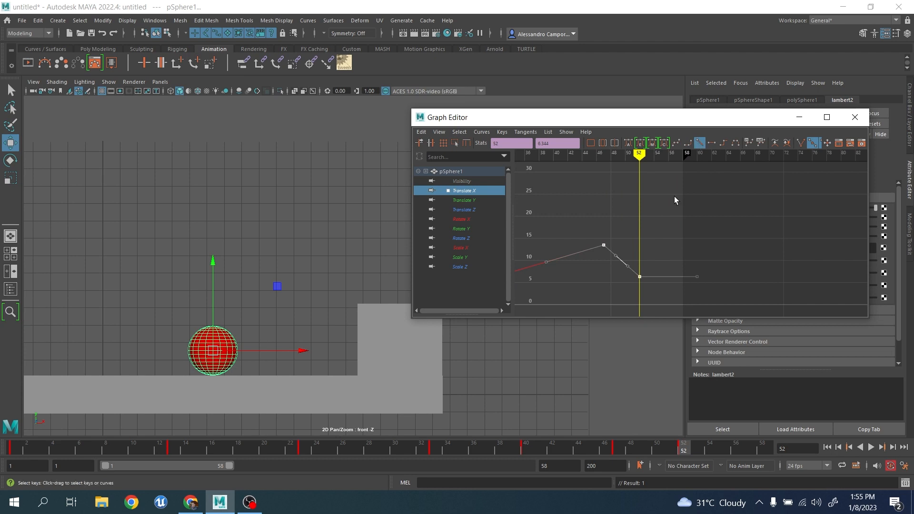
alt+middle_drag(602, 235, 685, 198)
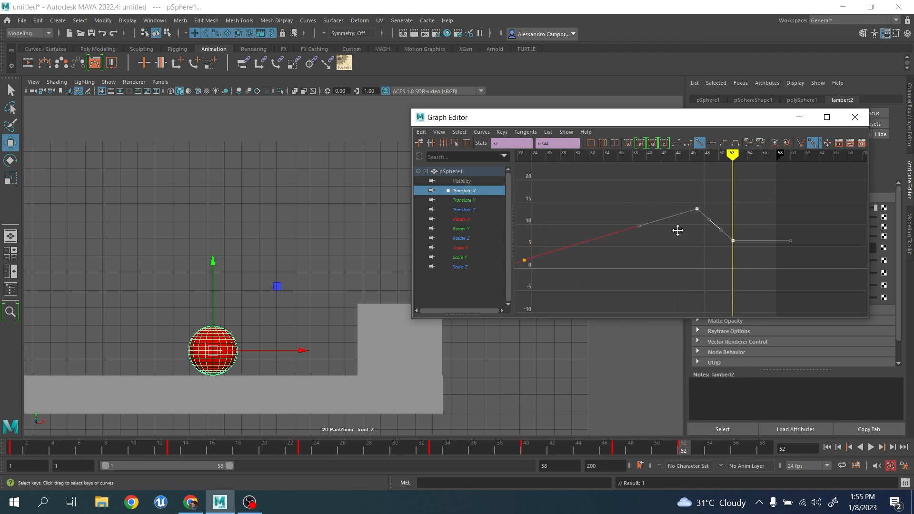
alt+middle_drag(671, 233, 727, 240)
drag(706, 199, 748, 221)
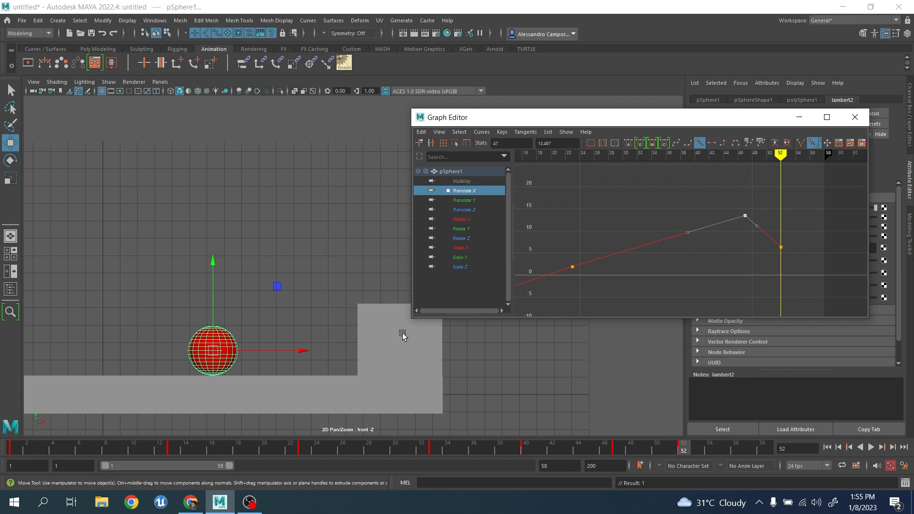
Extend the playback range to frame 97 and key the ball farther from the block at frames 59 and 67, reaching about X -3.72, Y 2.6
drag(230, 472, 312, 468)
drag(416, 453, 468, 450)
alt+middle_drag(147, 299, 260, 309)
scroll(328, 307, down, 2)
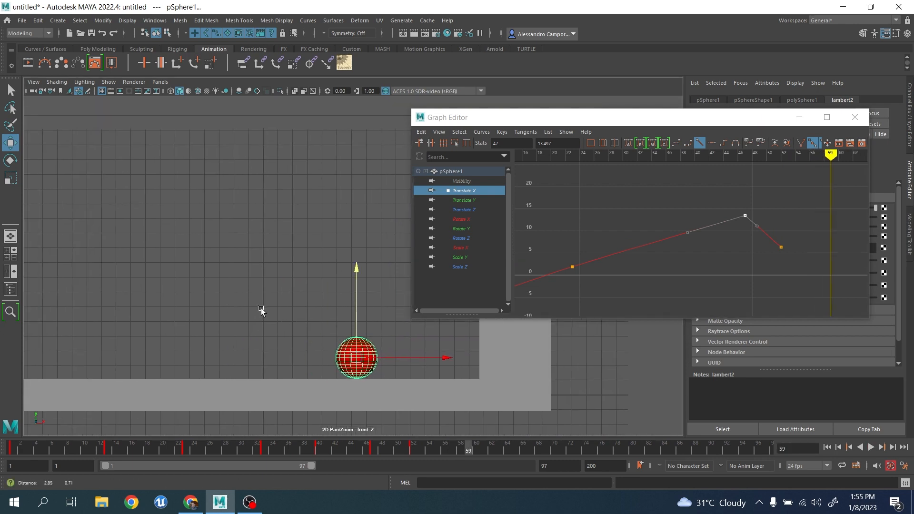
middle_drag(383, 299, 237, 295)
click(528, 450)
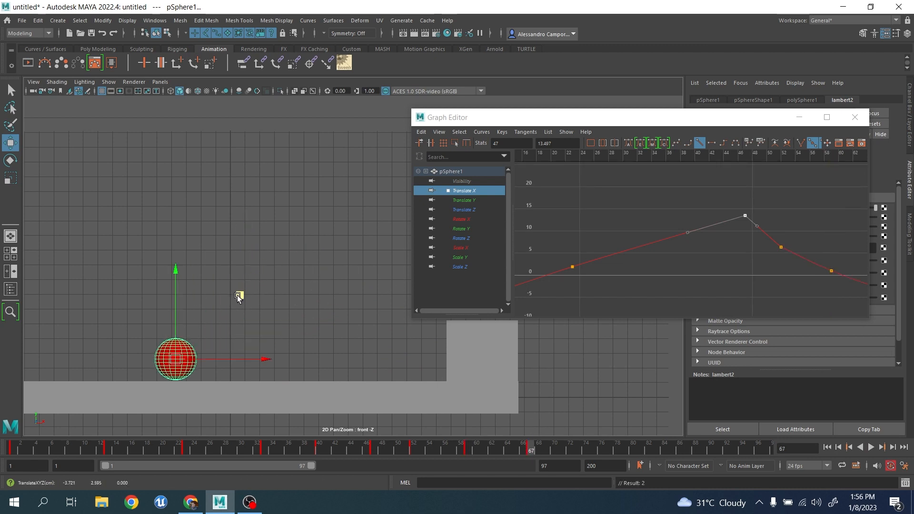
Delete the Translate X key at frame 59 and lower the frame 67 key to about -6.2
alt+middle_drag(742, 236, 603, 203)
drag(678, 221, 718, 272)
drag(731, 229, 762, 271)
middle_drag(747, 274, 747, 286)
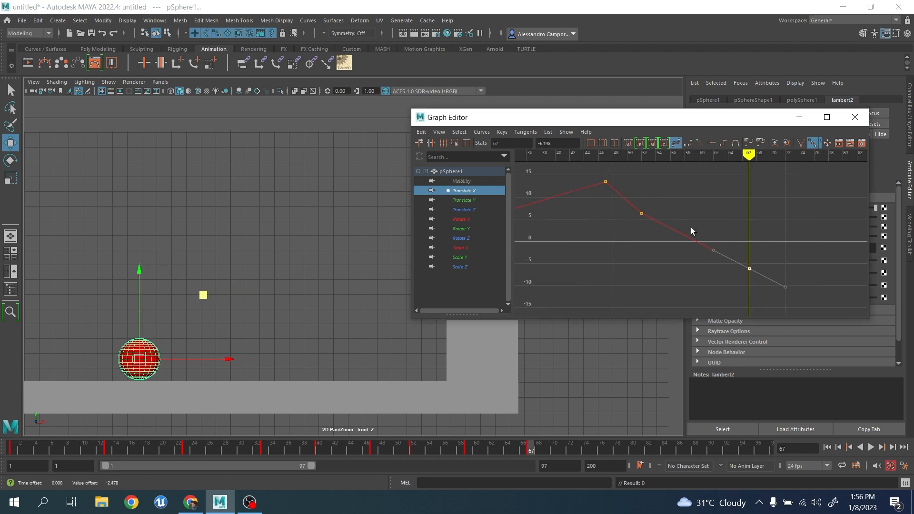
Raise the frame 52 Translate X key to about 7.64 and give it auto tangents
drag(662, 198, 613, 247)
middle_drag(618, 237, 619, 232)
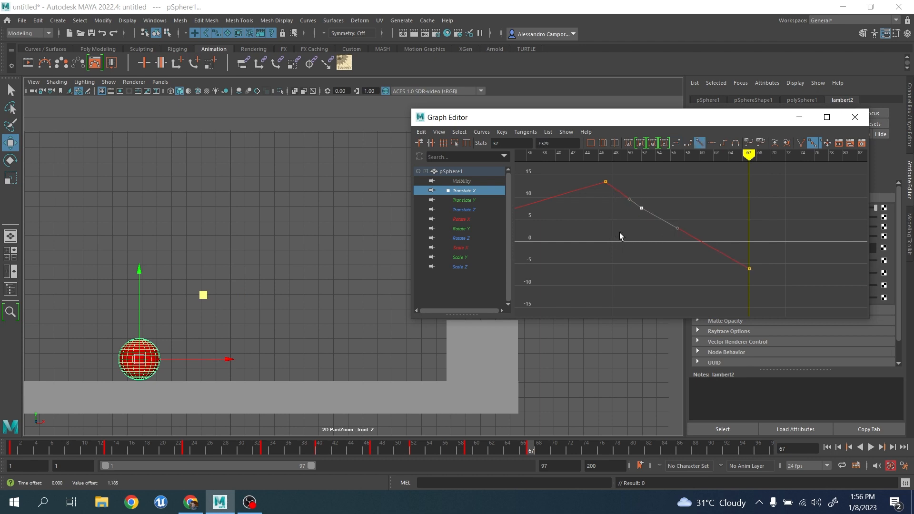
click(628, 143)
drag(624, 236, 624, 235)
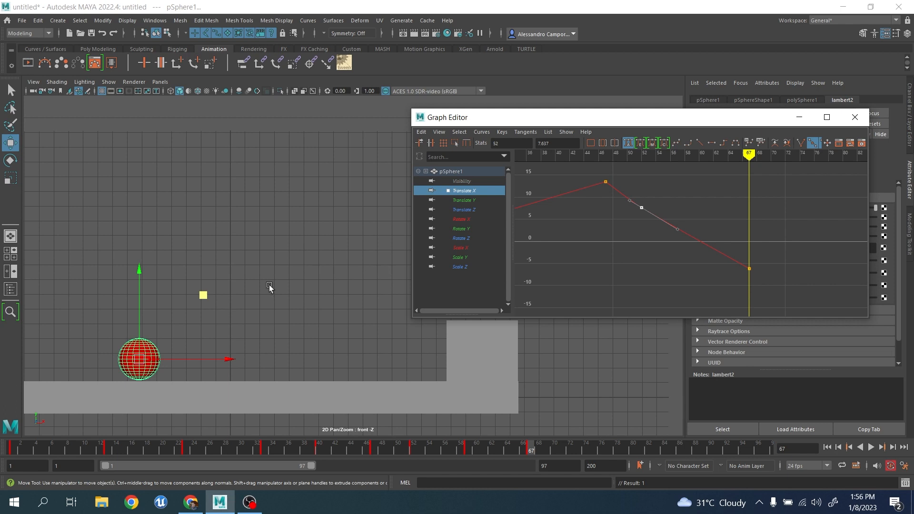
Lower the ball slightly at frame 67 so it rests on the floor
drag(137, 301, 138, 303)
scroll(147, 294, down, 1)
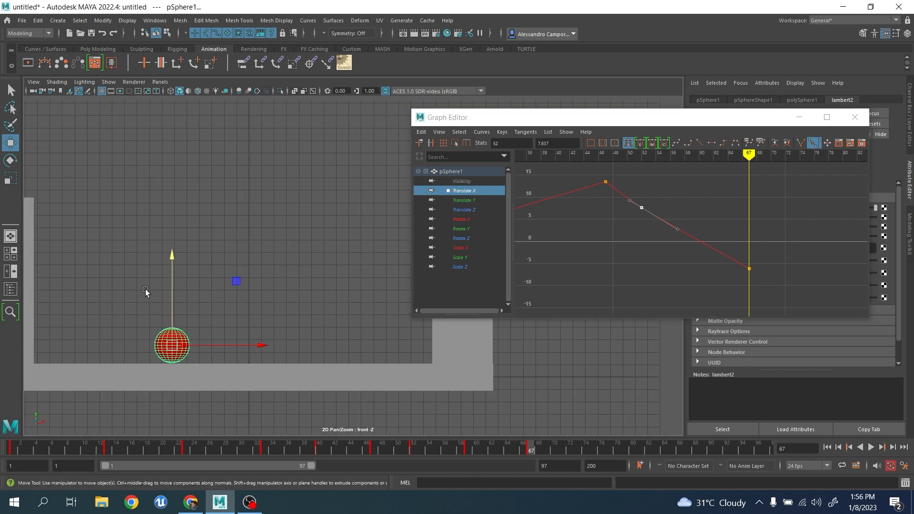
Give the ball's Translate Y key at frame 52 linear tangents so the floor contact becomes a sharp bounce
alt+middle_drag(148, 290, 197, 288)
drag(264, 447, 528, 470)
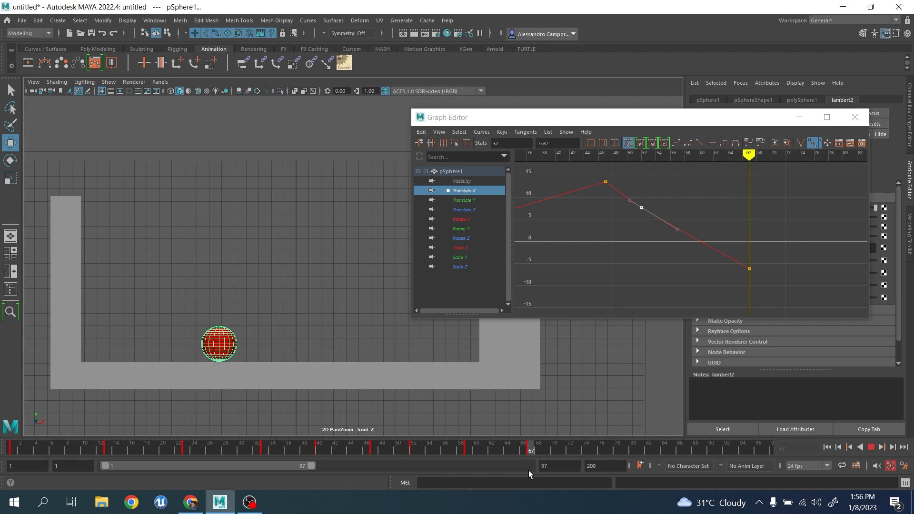
click(464, 200)
scroll(667, 259, down, 3)
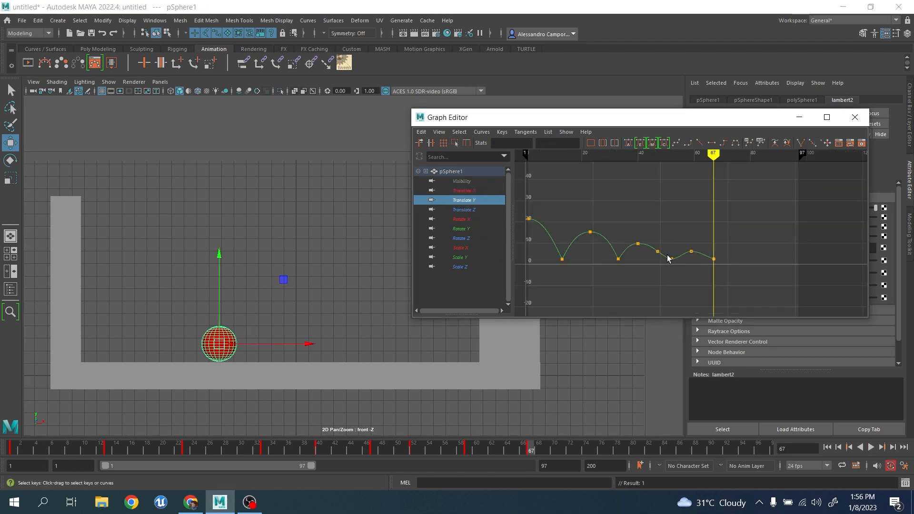
alt+shift+right_drag(667, 259, 687, 251)
scroll(667, 172, up, 3)
alt+middle_drag(687, 251, 652, 222)
scroll(653, 222, up, 3)
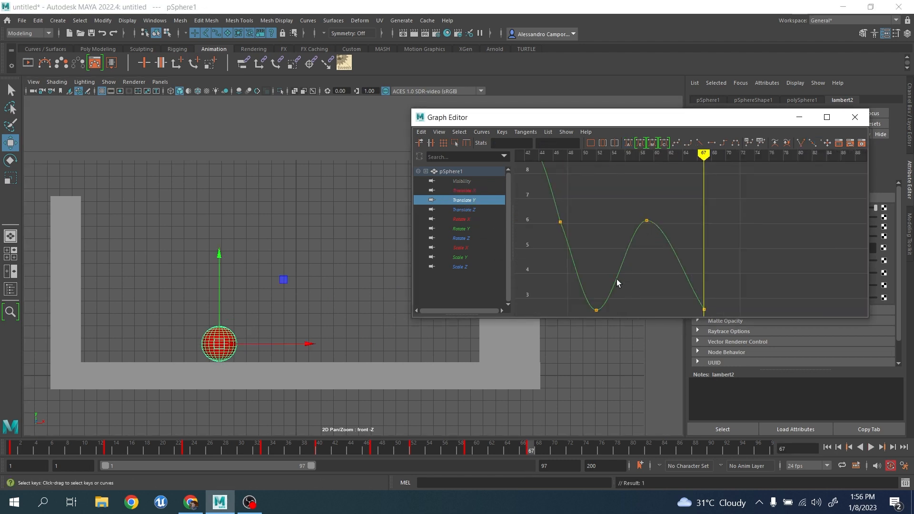
alt+middle_drag(617, 279, 617, 243)
drag(553, 273, 652, 313)
click(699, 143)
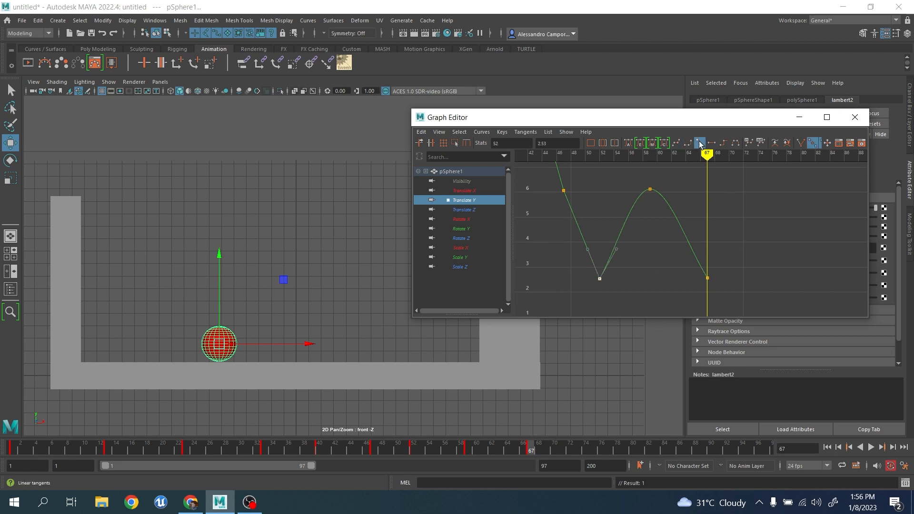
Break the tangents of the Translate Y key at frame 47 and lower its outgoing handle slightly
alt+middle_drag(585, 223, 616, 235)
drag(560, 195, 595, 245)
click(630, 142)
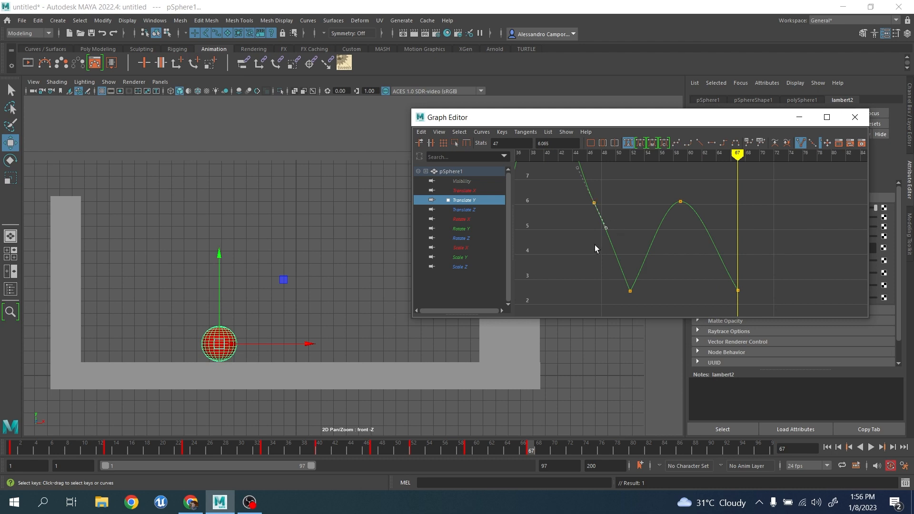
middle_drag(593, 245, 612, 266)
drag(582, 198, 614, 213)
middle_drag(607, 277, 605, 281)
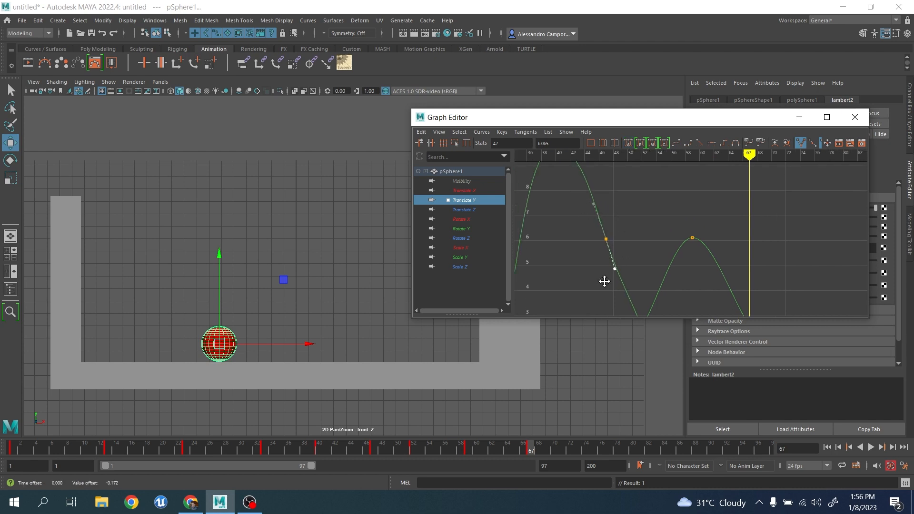
drag(351, 452, 414, 452)
key(f)
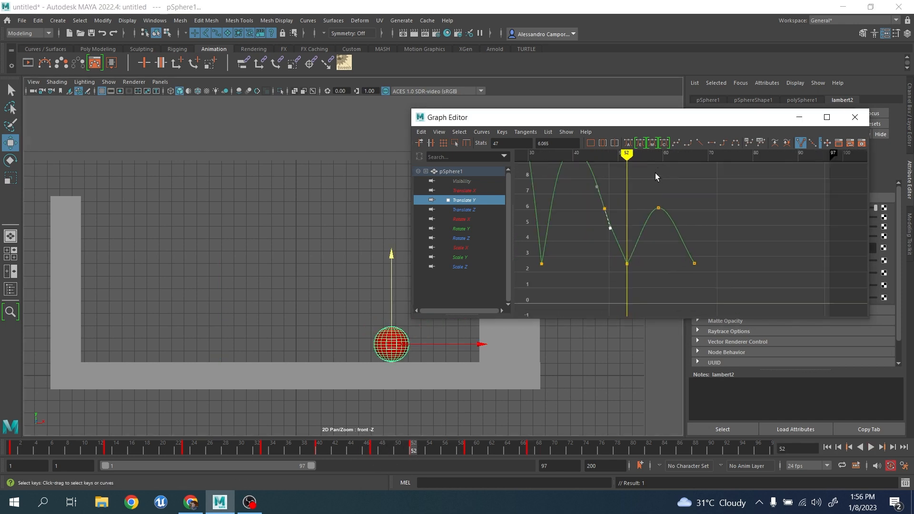
alt+shift+right_drag(655, 225, 676, 233)
alt+middle_drag(676, 233, 714, 240)
click(561, 271)
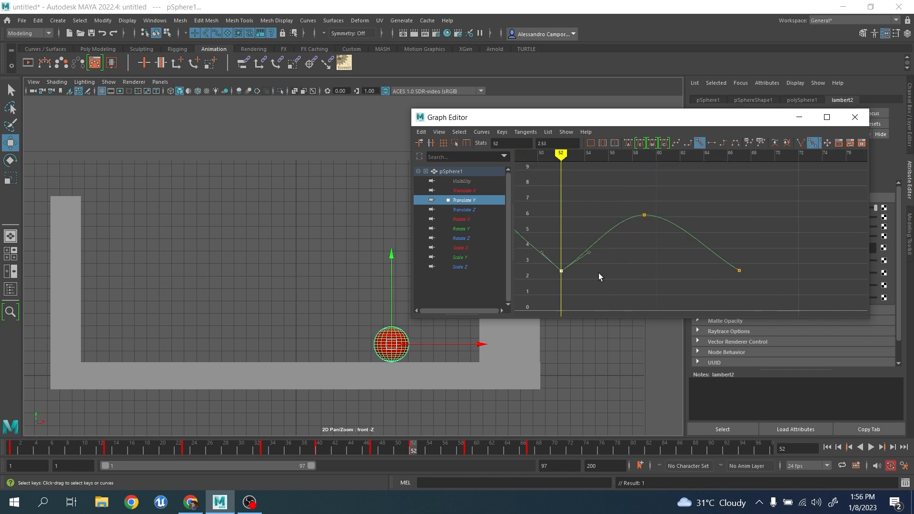
middle_drag(608, 270, 602, 265)
key(ctrl+z)
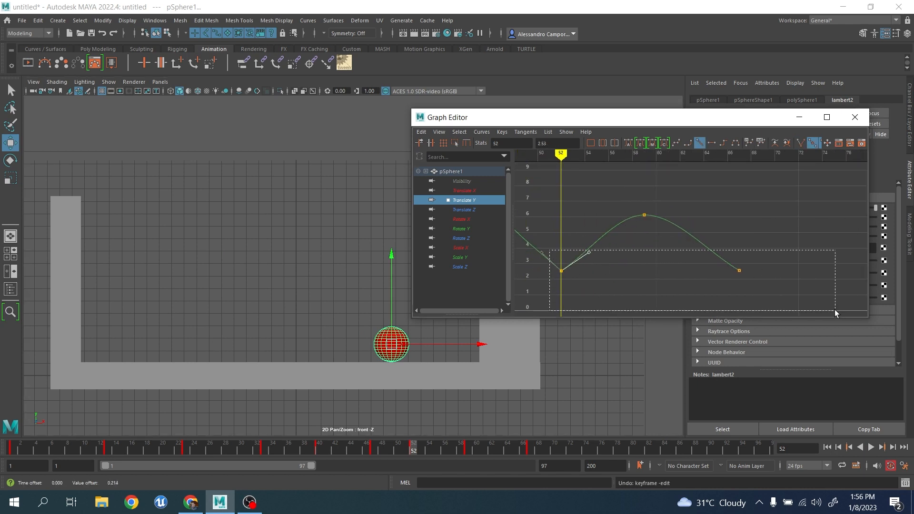
drag(835, 309, 835, 310)
Key the ball at frame 74 at about X -10.67, Y 4.78, and on the floor at frame 80 at about X -15.29, Y 2.60
drag(418, 453, 455, 450)
drag(501, 447, 586, 455)
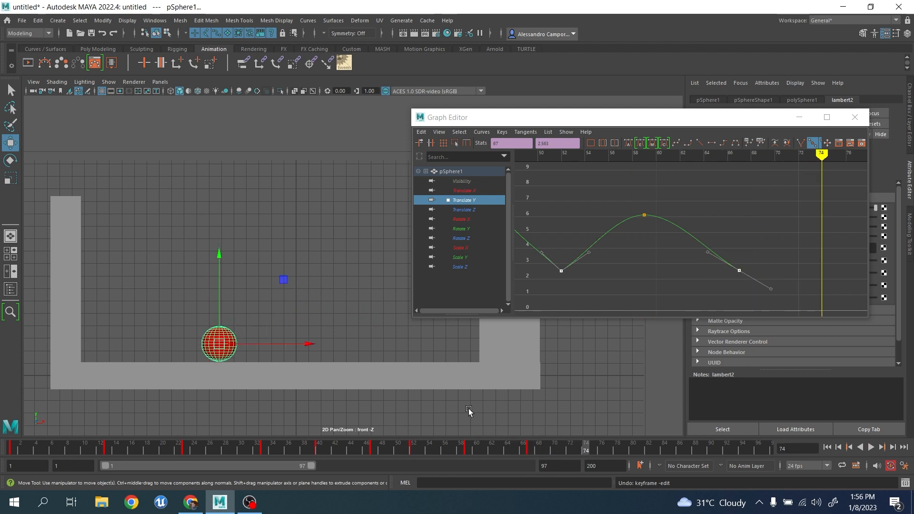
drag(289, 283, 234, 254)
click(632, 453)
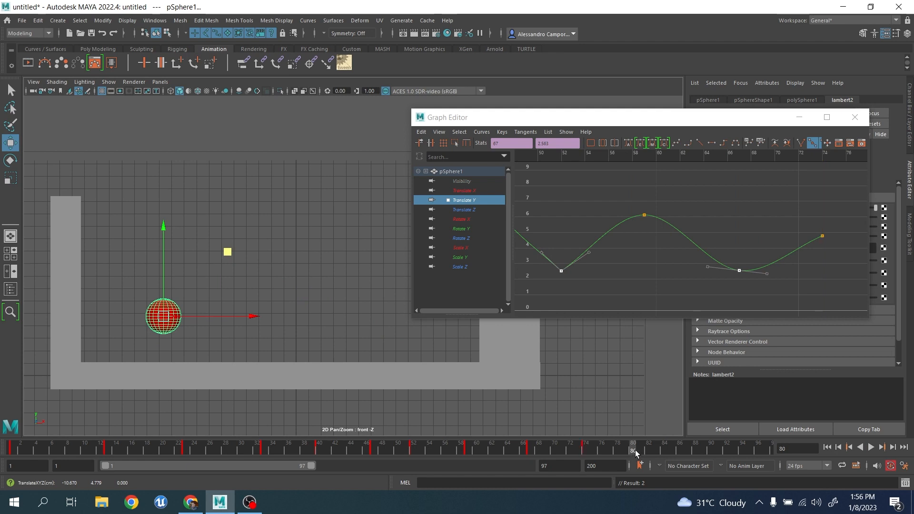
drag(228, 257, 167, 281)
key(s)
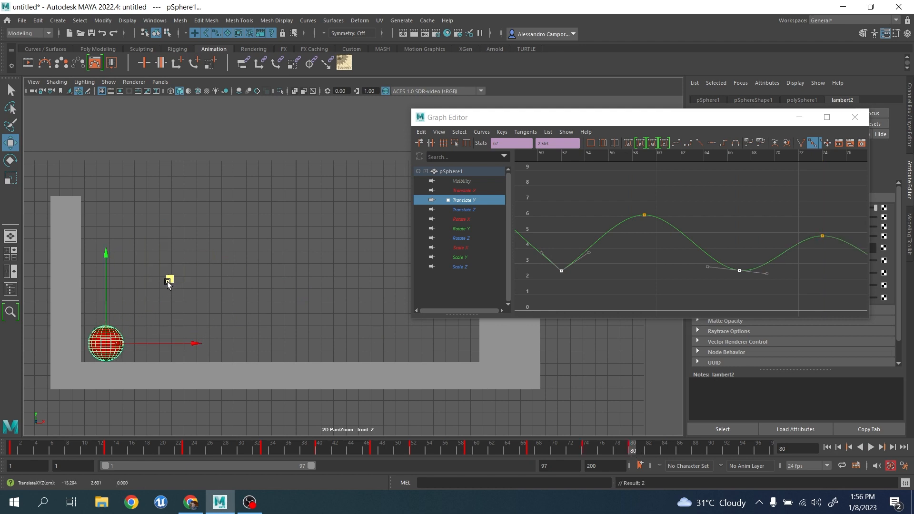
Key the ball touching the tall wall at frame 82, about Y 2.91, and rebounding away from it at frame 86, about Y 4.2
drag(636, 450, 663, 450)
drag(172, 284, 163, 277)
mouse_move(665, 447)
mouse_down()
mouse_move(618, 449)
mouse_move(652, 452)
mouse_up()
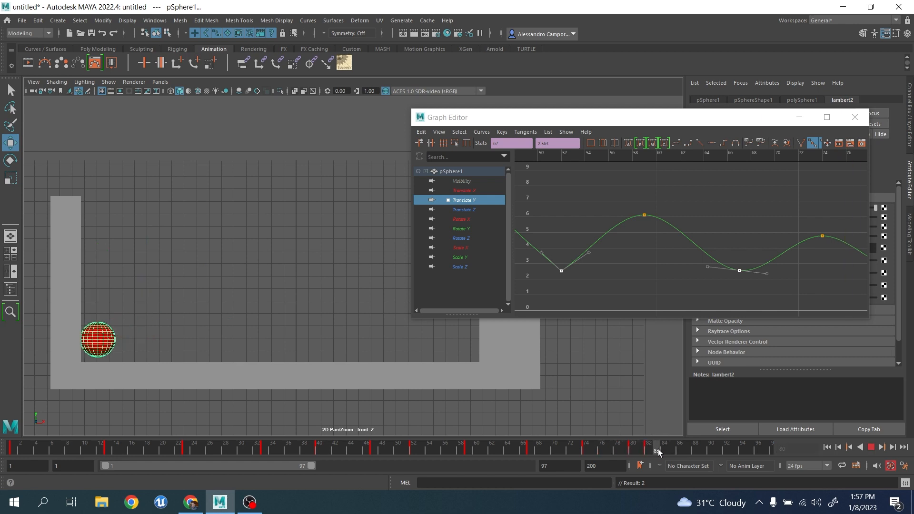
drag(679, 452, 680, 452)
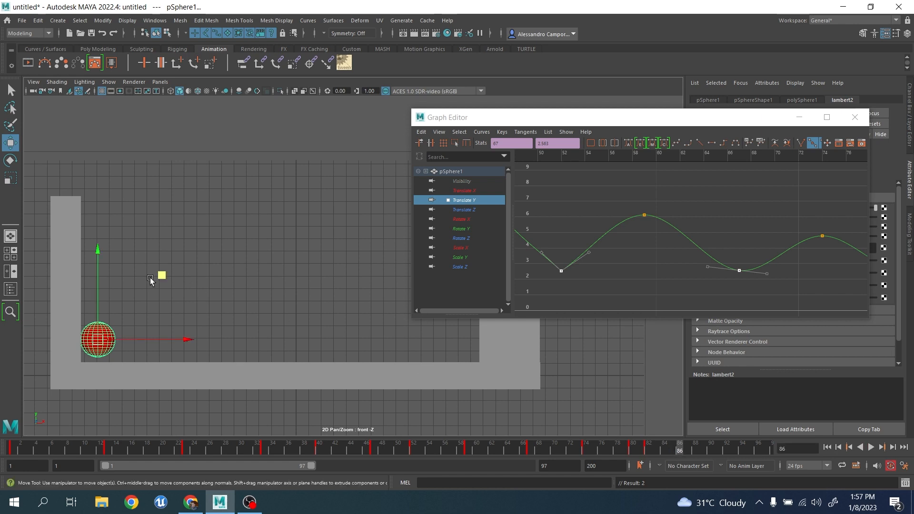
middle_drag(150, 281, 193, 259)
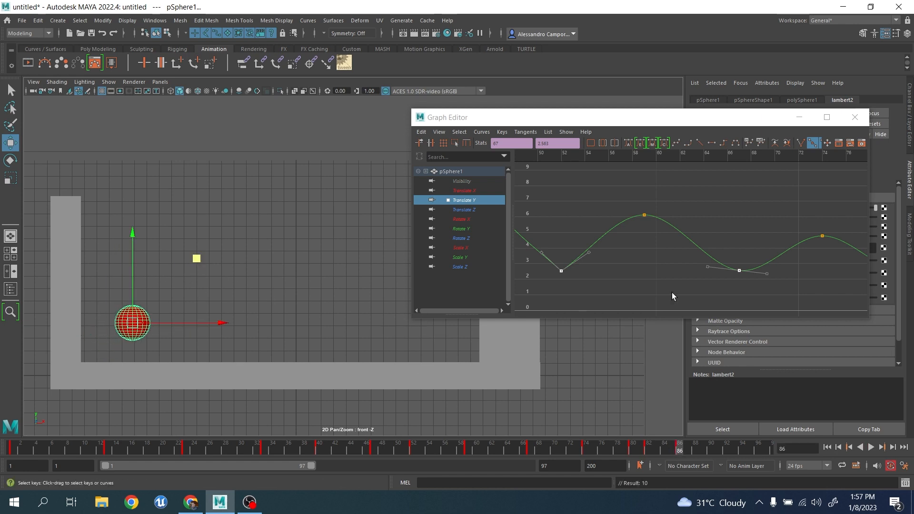
Give the low Translate Y keys at frames 52, 67, 80 and 82 linear tangents
scroll(784, 233, down, 5)
alt+middle_drag(784, 233, 731, 229)
alt+shift+right_drag(690, 223, 686, 185)
scroll(671, 231, up, 3)
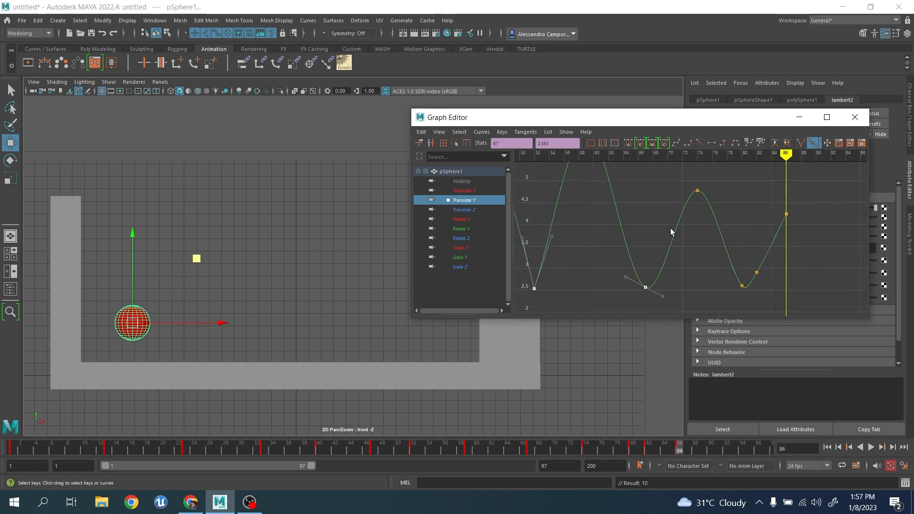
drag(786, 321, 781, 300)
scroll(629, 189, down, 6)
click(812, 266)
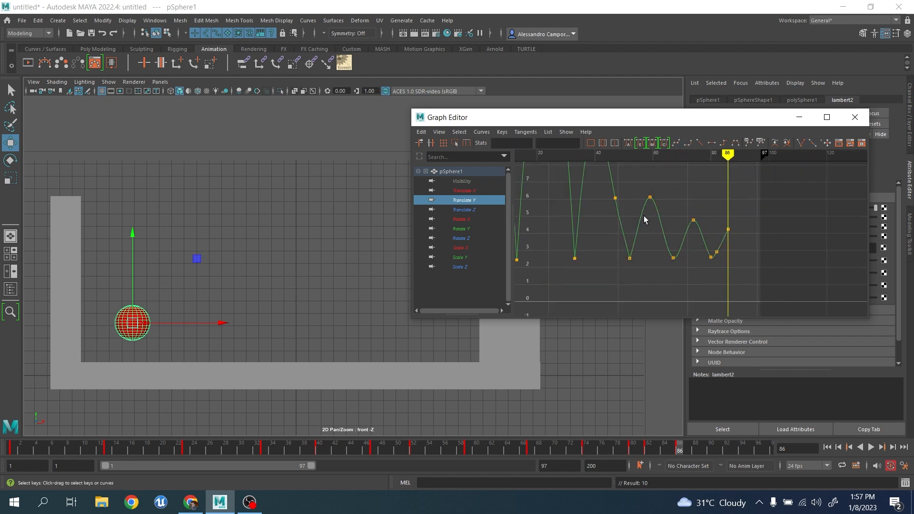
drag(613, 243, 719, 278)
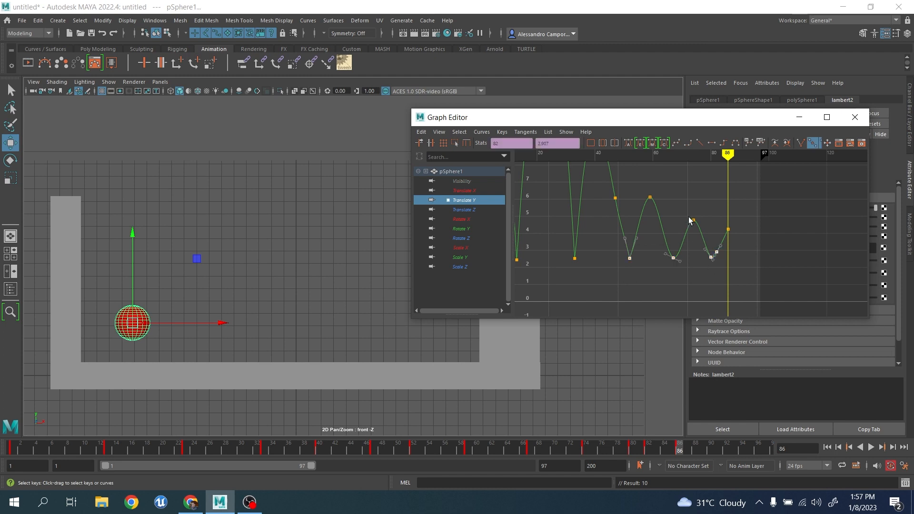
click(631, 141)
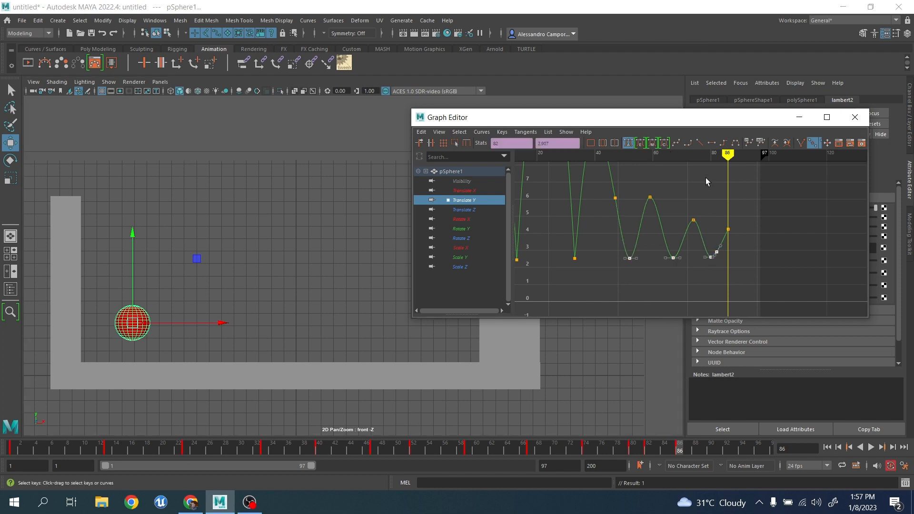
click(699, 142)
Keep auto tangents on the frame 82 Translate Y key and break the tangents of the keys at frames 52, 67 and 80
scroll(653, 267, up, 3)
click(629, 280)
drag(576, 285, 772, 275)
scroll(764, 250, up, 2)
scroll(731, 239, down, 2)
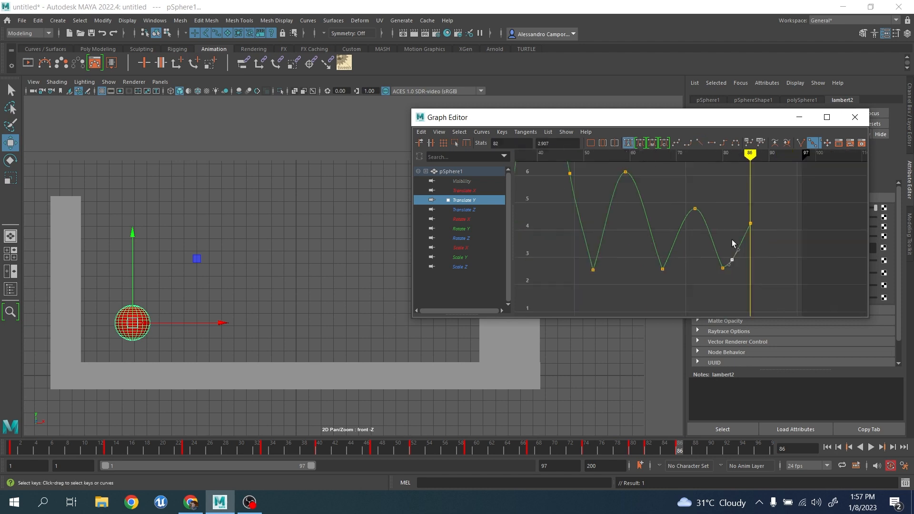
drag(733, 258, 725, 253)
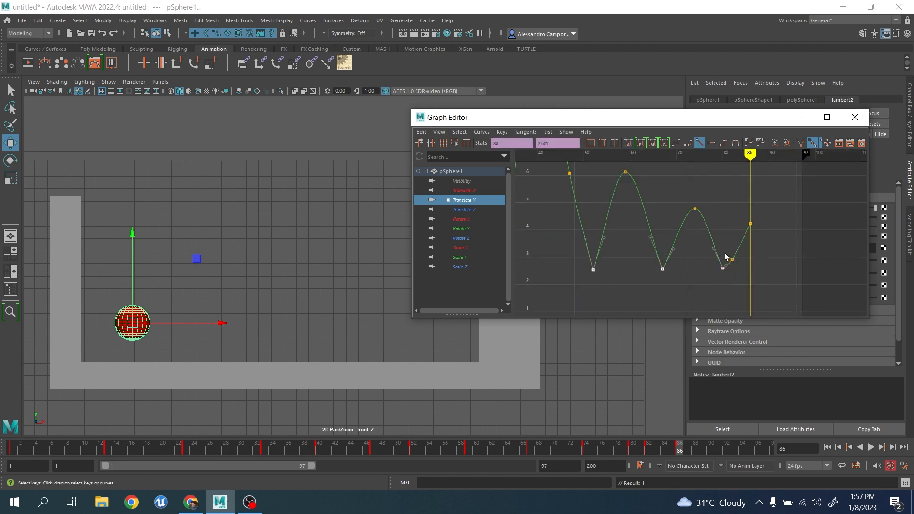
click(526, 131)
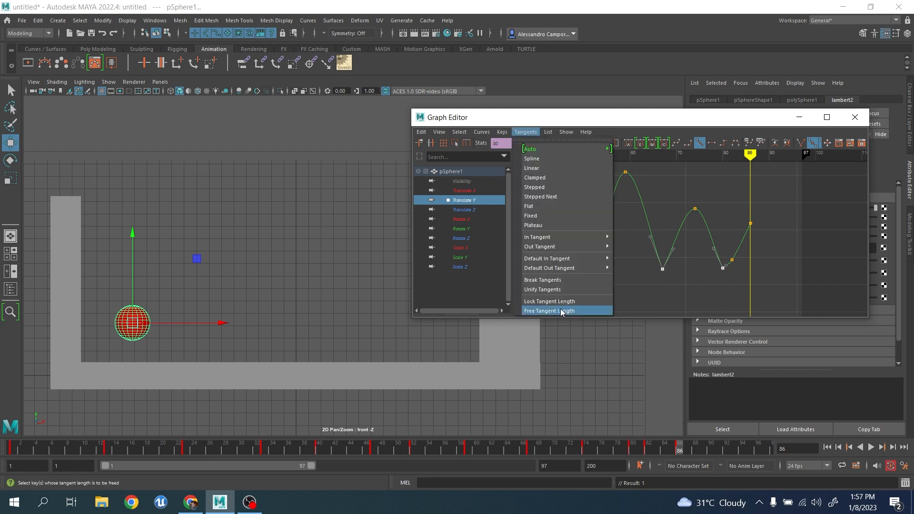
click(544, 279)
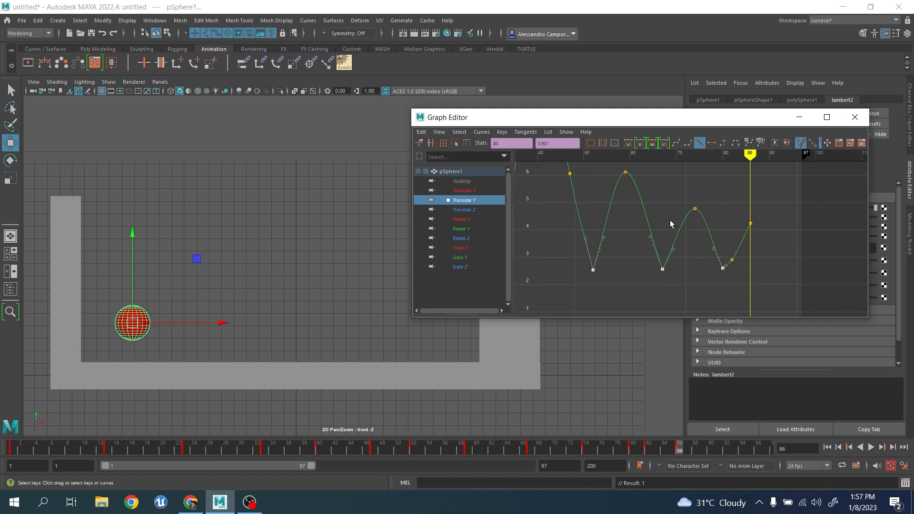
Lower the incoming Translate Y tangent handle slightly at frame 52 and raise its outgoing handle by about 0.22
scroll(670, 220, down, 4)
alt+shift+right_drag(665, 227, 700, 231)
scroll(616, 217, up, 2)
alt+middle_drag(546, 205, 638, 218)
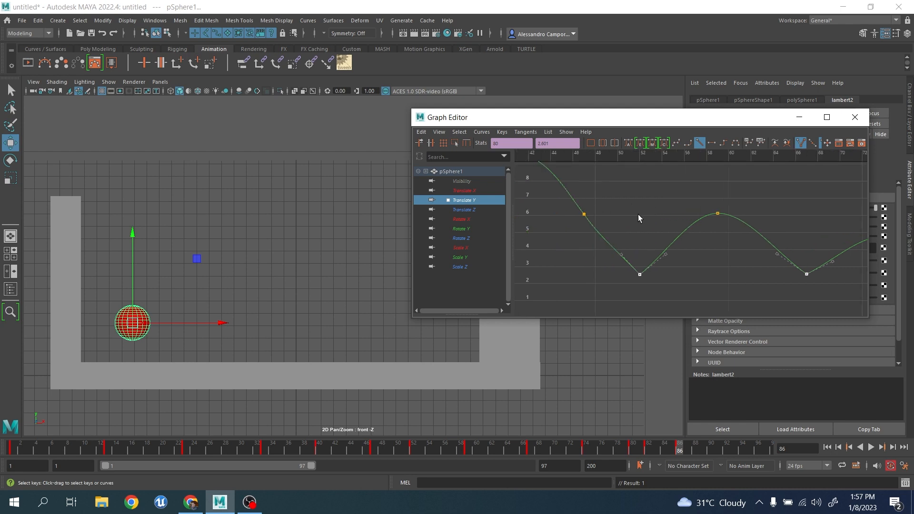
drag(610, 222, 627, 267)
middle_drag(624, 266, 623, 267)
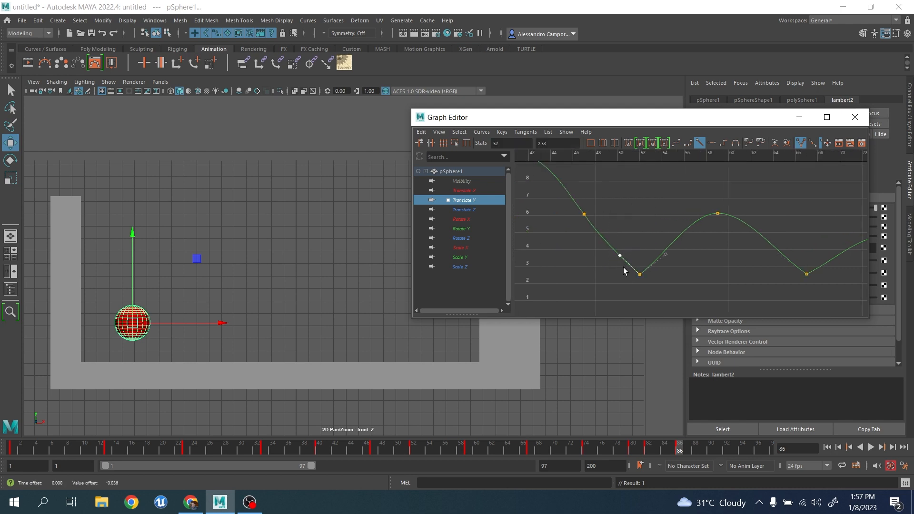
drag(683, 269, 660, 243)
middle_drag(673, 262, 676, 258)
Raise both Translate Y tangent handles of the frame 67 floor contact to steepen the curve around the bounce
alt+middle_drag(717, 254, 634, 252)
drag(709, 257, 760, 288)
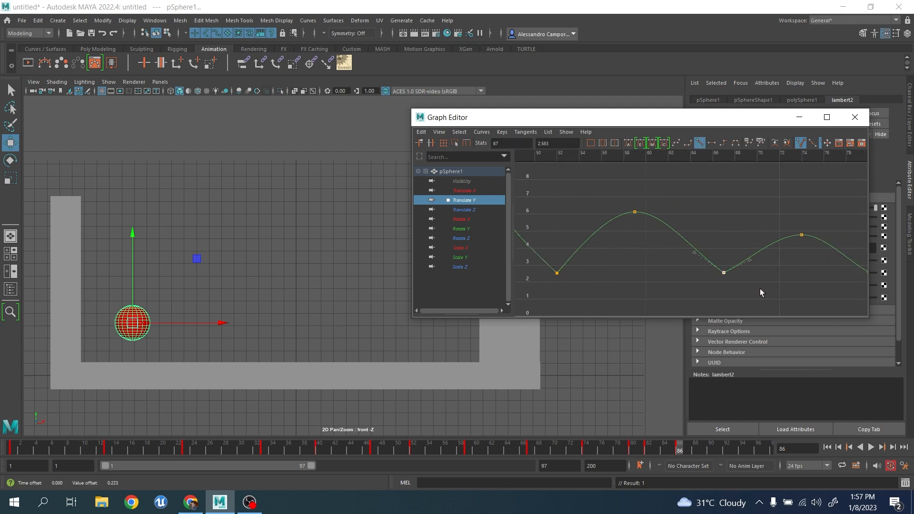
drag(702, 261, 703, 264)
middle_drag(703, 264, 703, 253)
drag(735, 245, 762, 273)
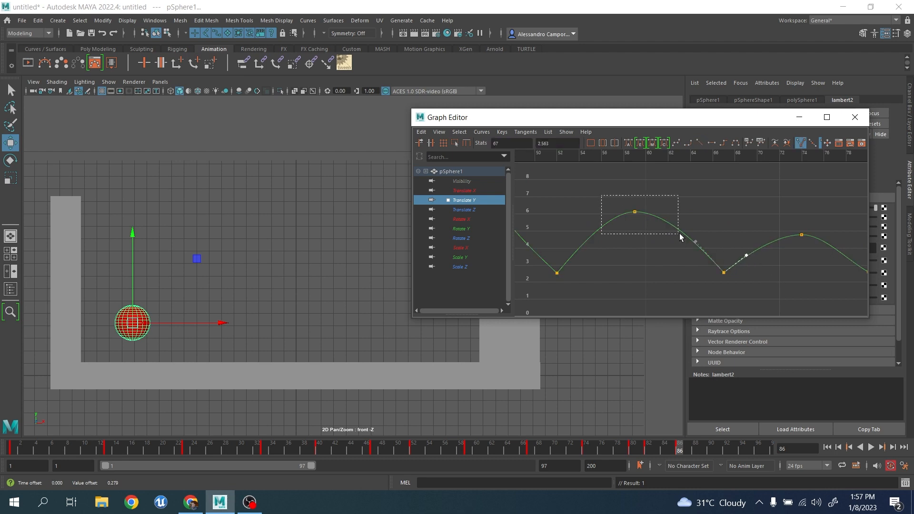
Adjust the incoming tangent handle of the Translate Y peak at frame 59 to round the arc
drag(678, 233, 680, 235)
drag(581, 197, 608, 224)
middle_drag(606, 223, 595, 224)
scroll(762, 238, down, 3)
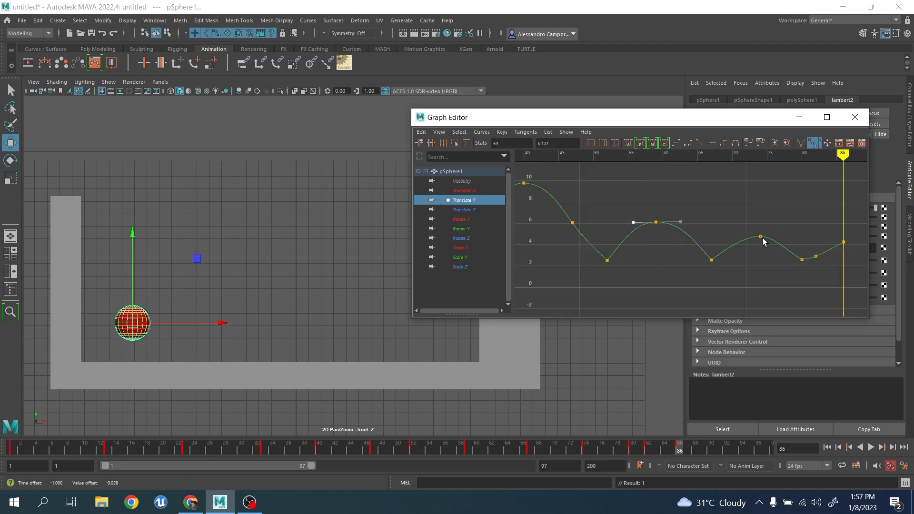
Adjust the incoming Translate Y tangent handle of the floor contact key at frame 80
scroll(762, 239, up, 3)
click(690, 238)
drag(738, 244, 737, 245)
shift+middle_drag(737, 245, 675, 226)
scroll(766, 260, up, 3)
mouse_move(643, 237)
mouse_down()
mouse_move(667, 265)
mouse_move(632, 244)
mouse_move(638, 230)
mouse_up()
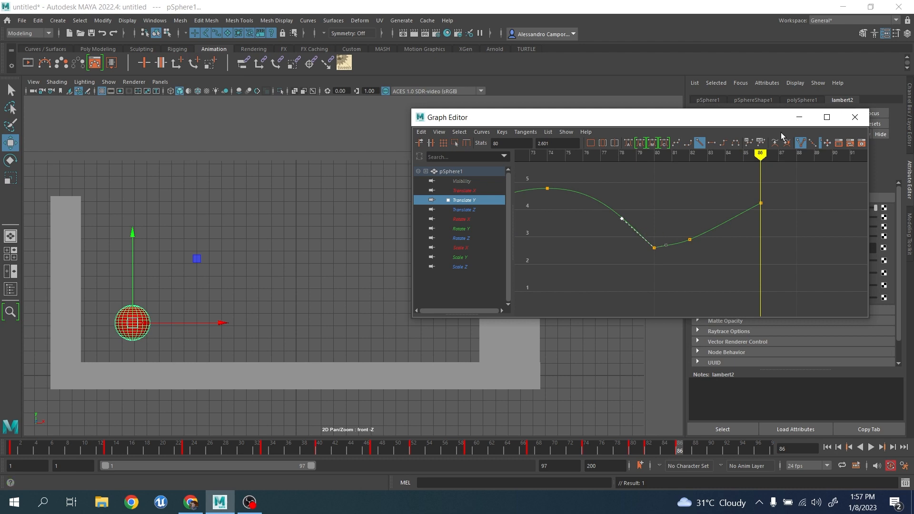
Minimize the Graph Editor and play back the bouncing ball animation
click(799, 117)
click(870, 448)
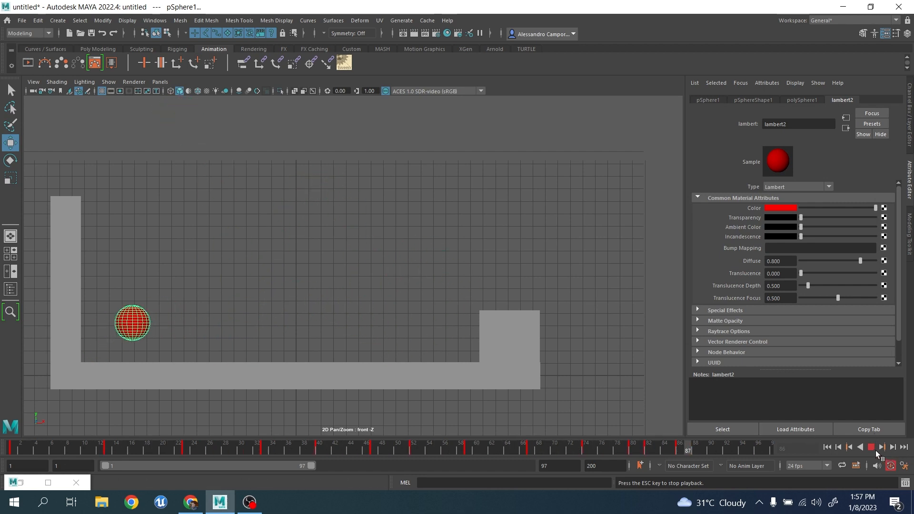
key(Escape)
Shift the ball's keys from frame 52 through 86 one frame earlier and play back the timing
drag(378, 450, 678, 451)
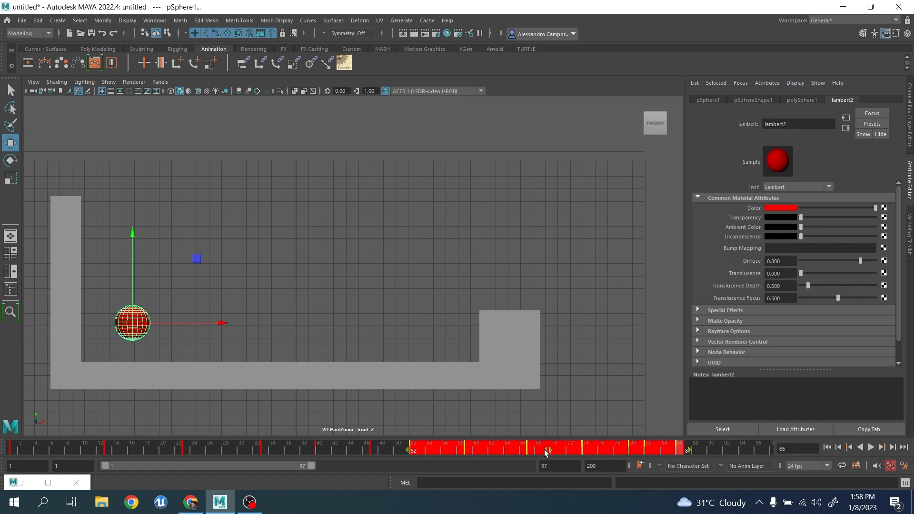
drag(546, 451, 539, 451)
mouse_move(340, 447)
mouse_down()
mouse_move(524, 458)
mouse_move(116, 418)
mouse_up()
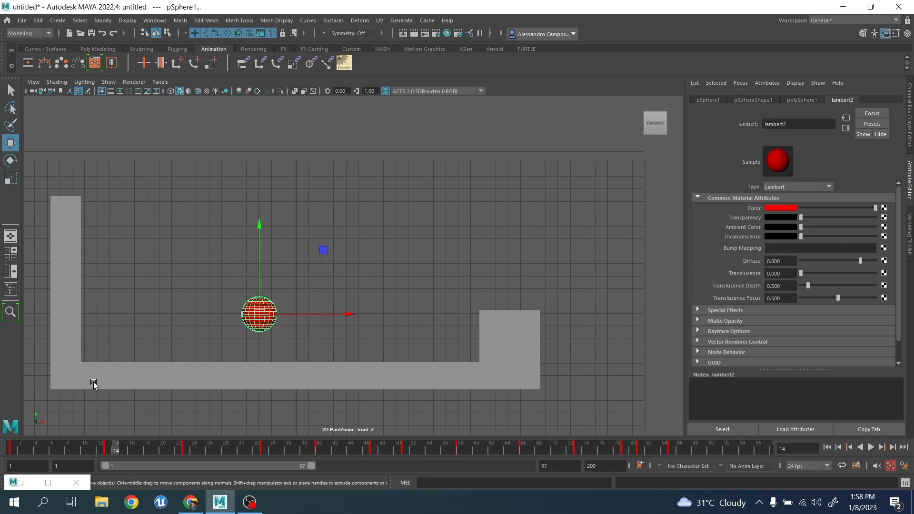
click(871, 447)
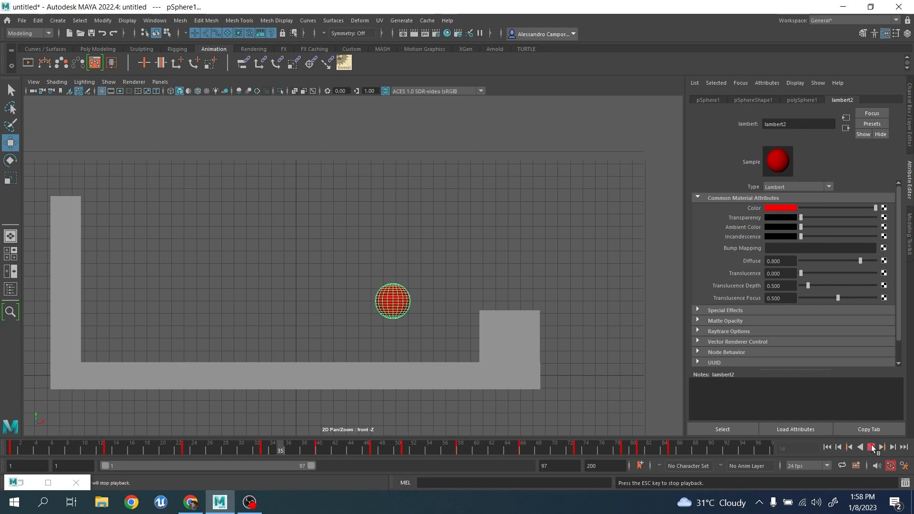
click(871, 447)
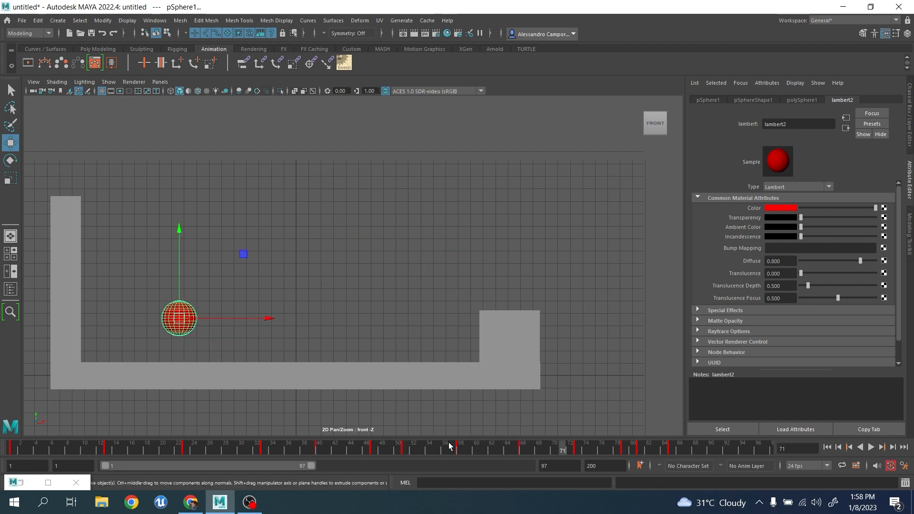
Shift the ball's keys from frame 66 onward about four frames earlier
mouse_move(451, 449)
mouse_down()
mouse_move(415, 449)
mouse_move(459, 450)
mouse_move(444, 450)
mouse_up()
shift+click(459, 449)
drag(511, 449, 704, 458)
drag(596, 450, 566, 455)
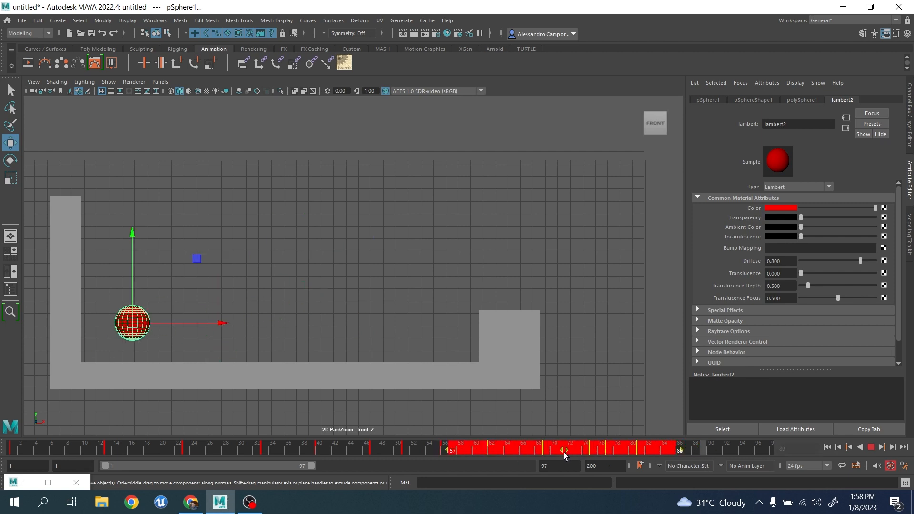
Shift the ball's keys from frame 62 through 81 one frame earlier and play back the timing
drag(389, 449, 663, 452)
drag(581, 449, 571, 449)
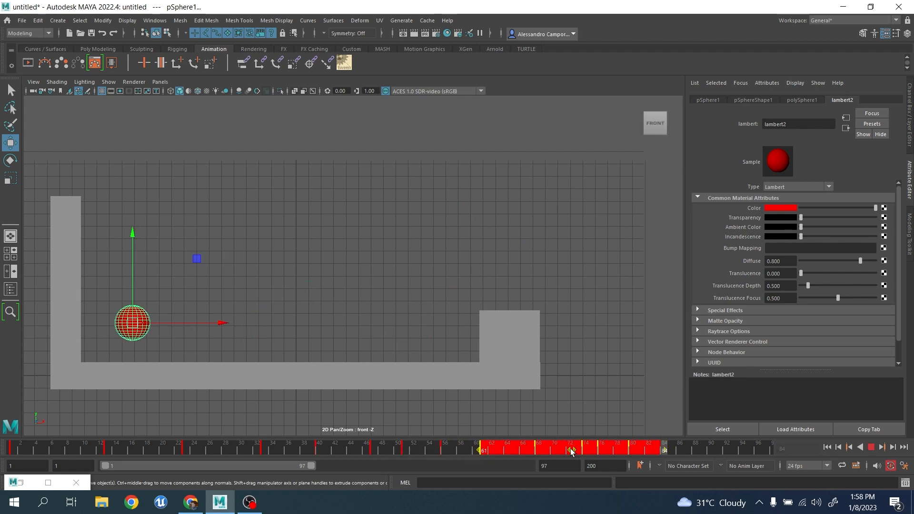
drag(734, 448, 81, 388)
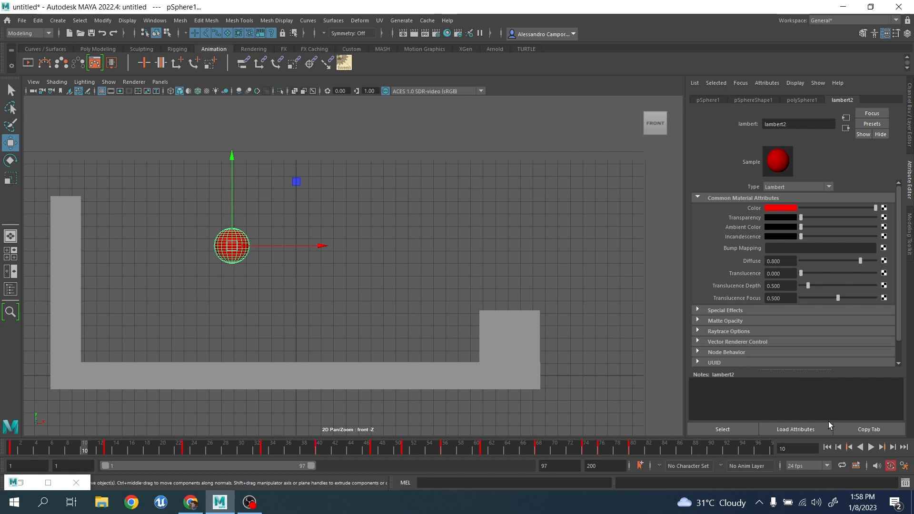
click(872, 445)
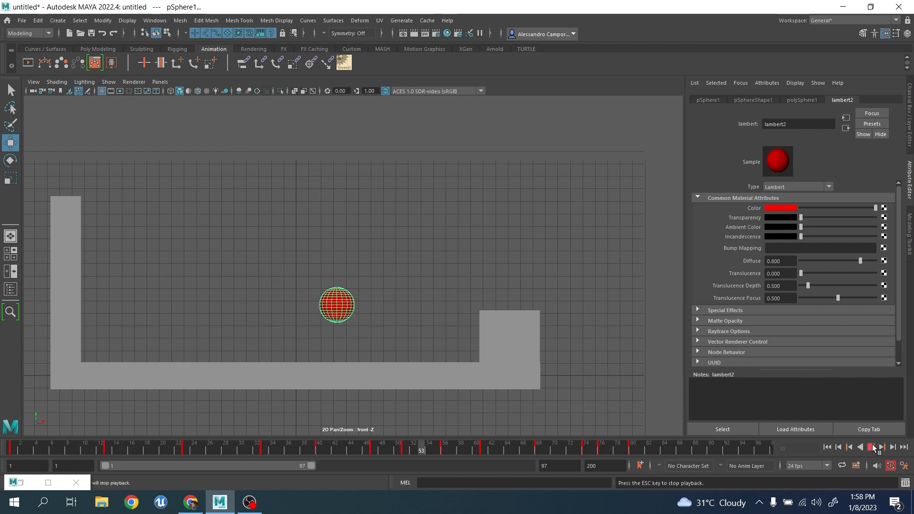
click(872, 445)
Restore the Graph Editor and raise the Translate X key at frame 61 to about -3.689, straightening the curve between its neighbouring keys
drag(412, 448, 482, 458)
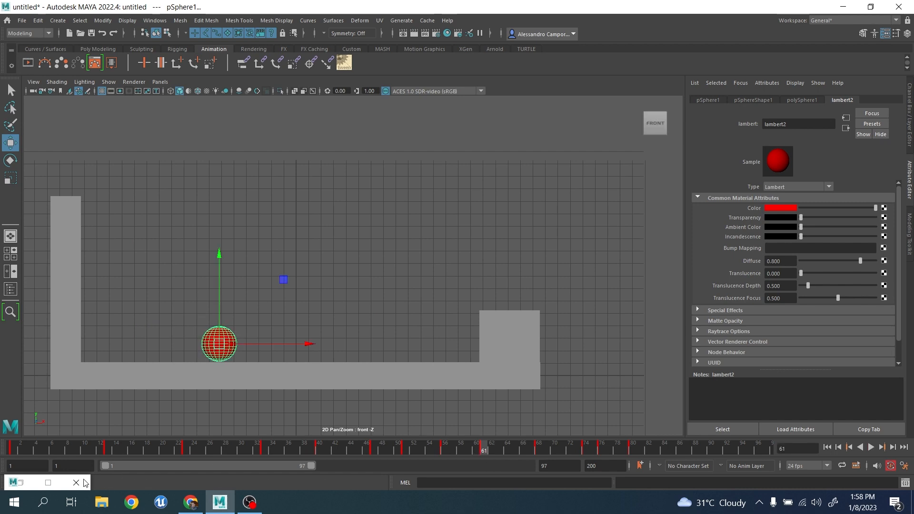
click(48, 482)
click(470, 191)
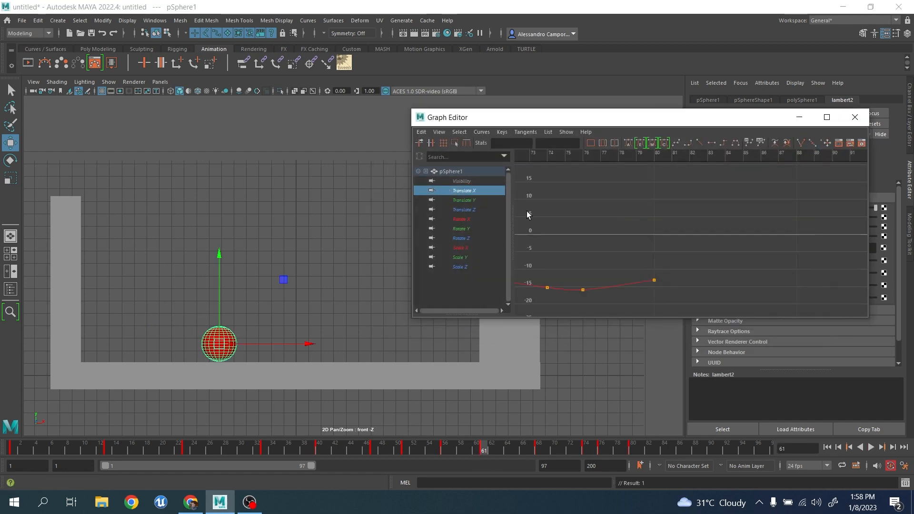
key(f)
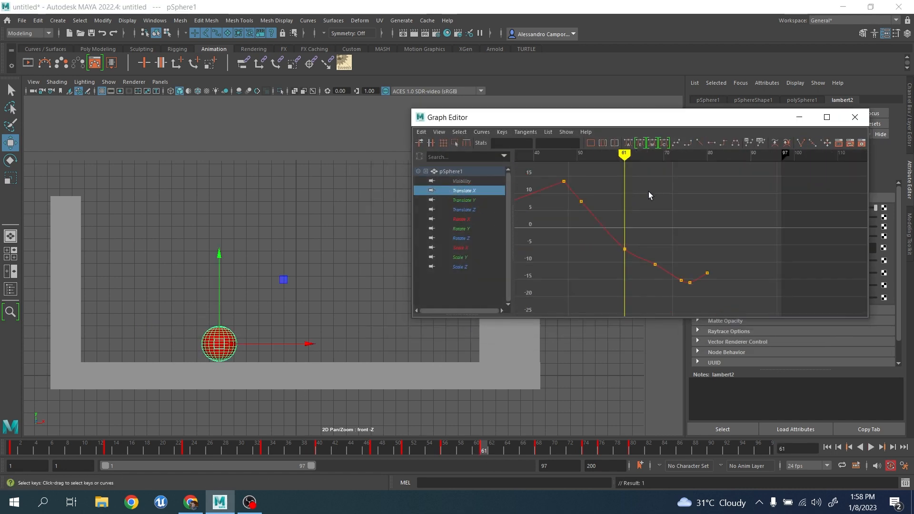
alt+right_drag(648, 191, 650, 243)
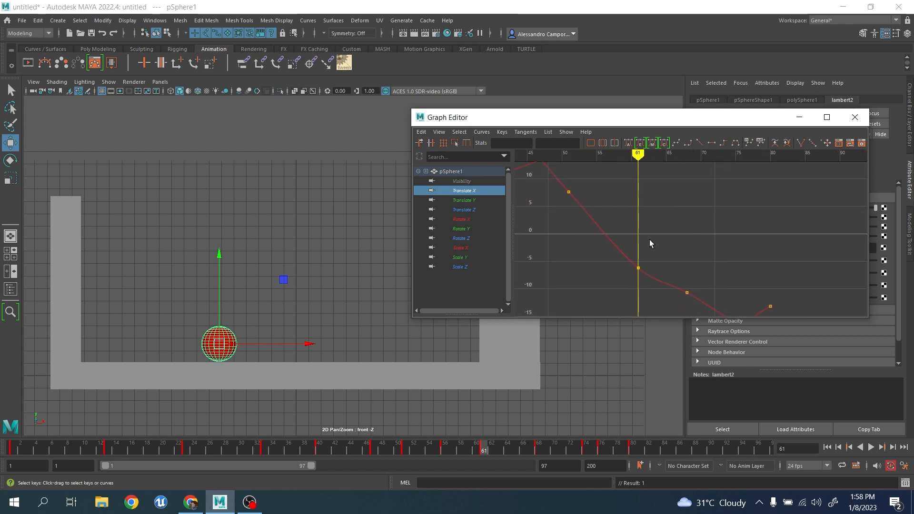
click(637, 268)
middle_drag(641, 290, 628, 267)
alt+middle_drag(606, 220, 603, 208)
drag(624, 243, 669, 287)
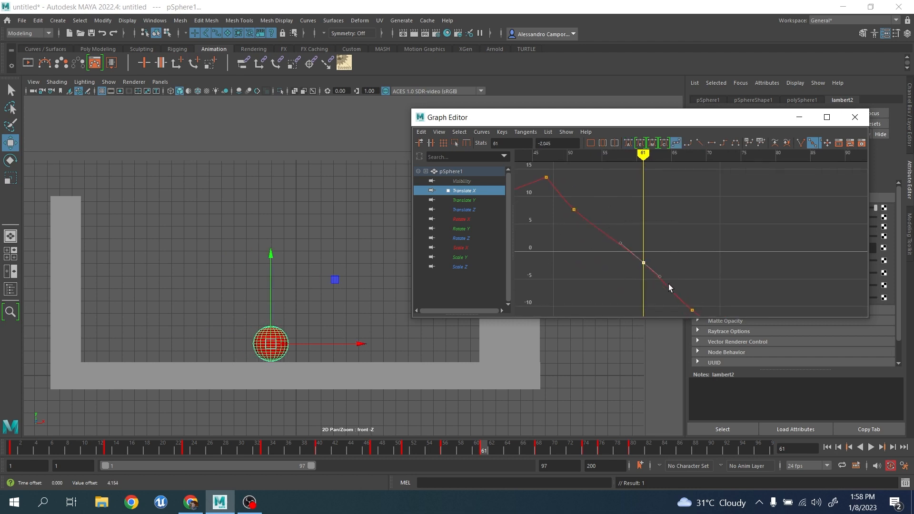
middle_drag(660, 281, 647, 238)
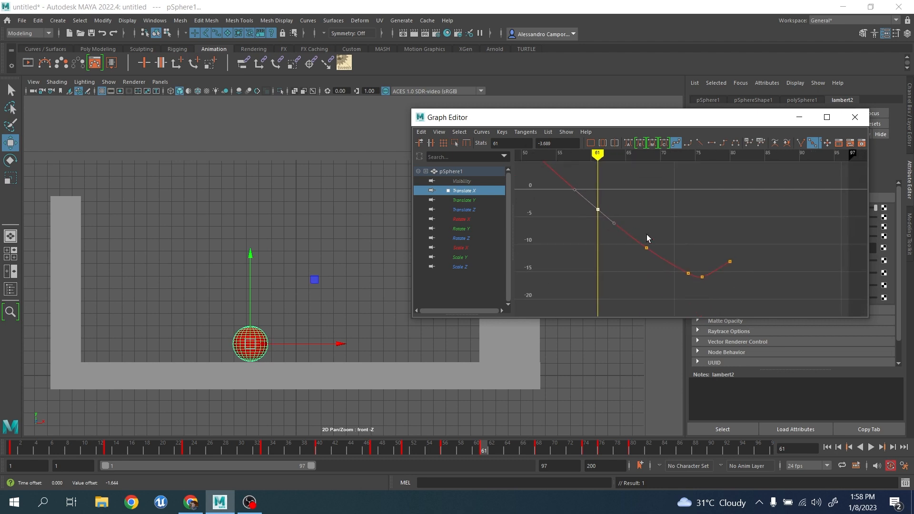
Delete the Translate X key at frame 68
drag(483, 450, 586, 452)
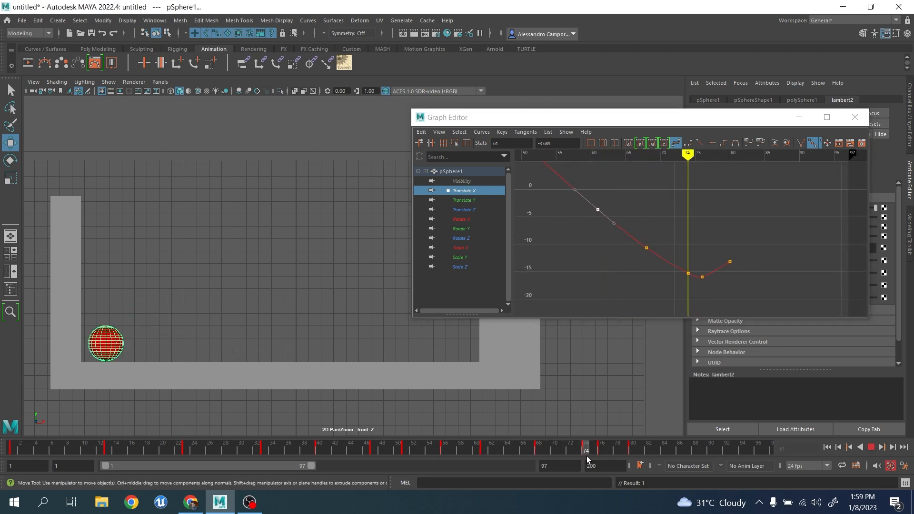
drag(675, 232, 585, 282)
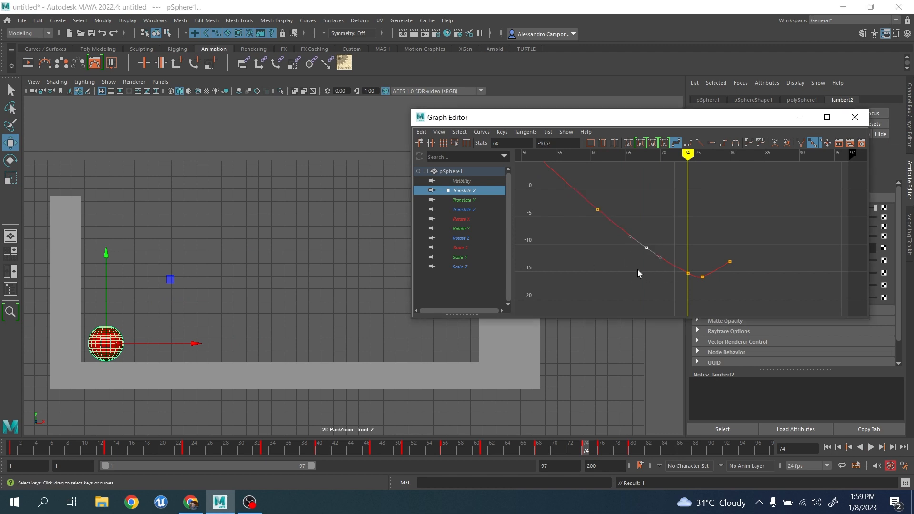
key(Delete)
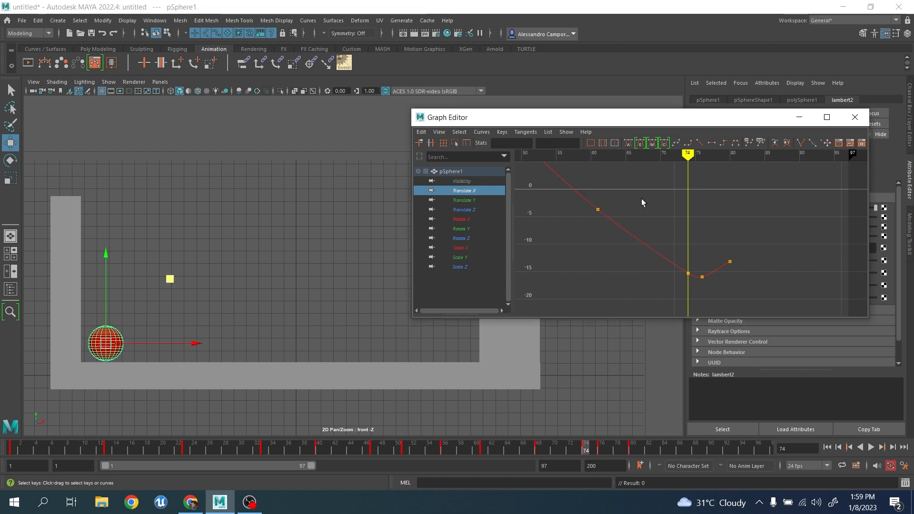
Raise the Translate X key at frame 74 to about -14.916
drag(676, 229, 760, 302)
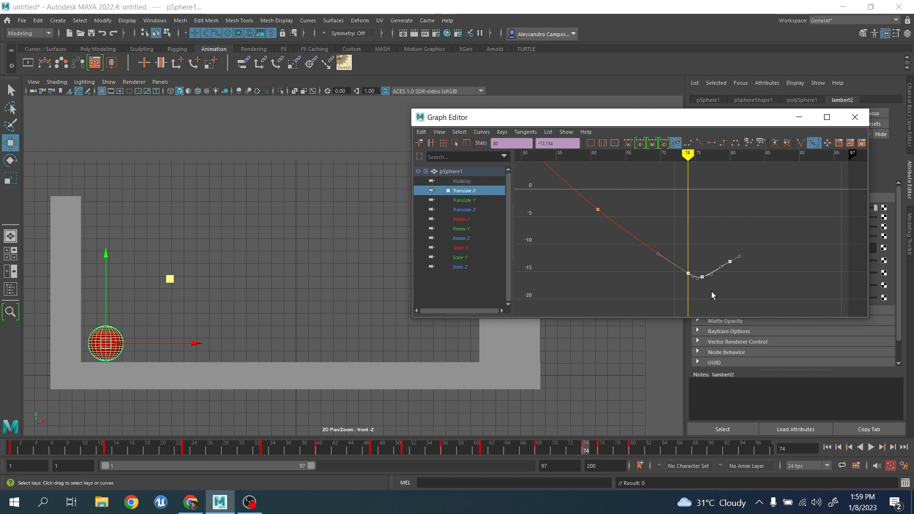
scroll(711, 292, up, 3)
drag(672, 261, 693, 304)
middle_drag(684, 307, 683, 305)
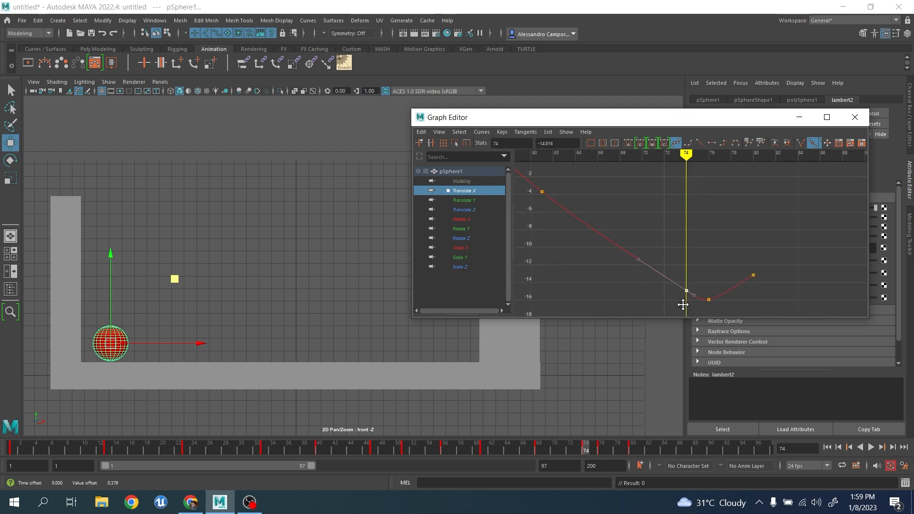
Shift the ball's keys from frame 76 onward one frame later and give the Translate X wall contact key flat tangents
click(708, 299)
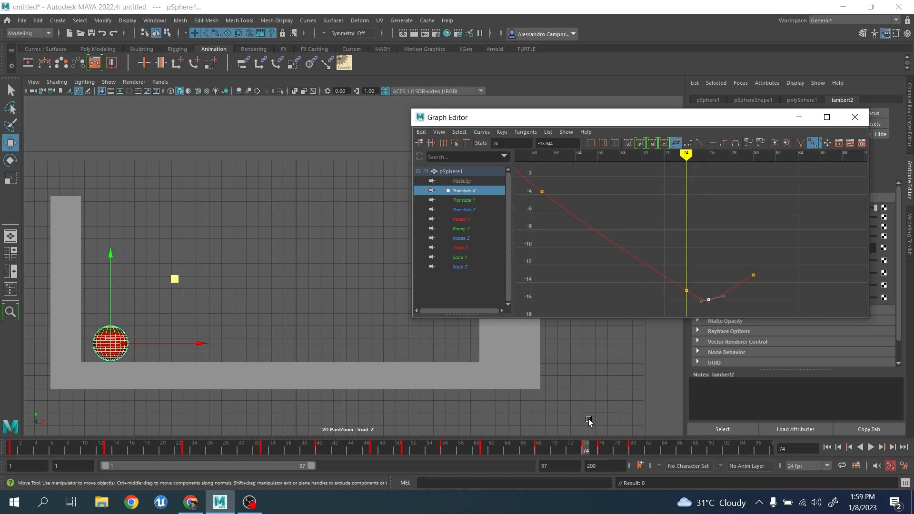
drag(593, 452, 598, 453)
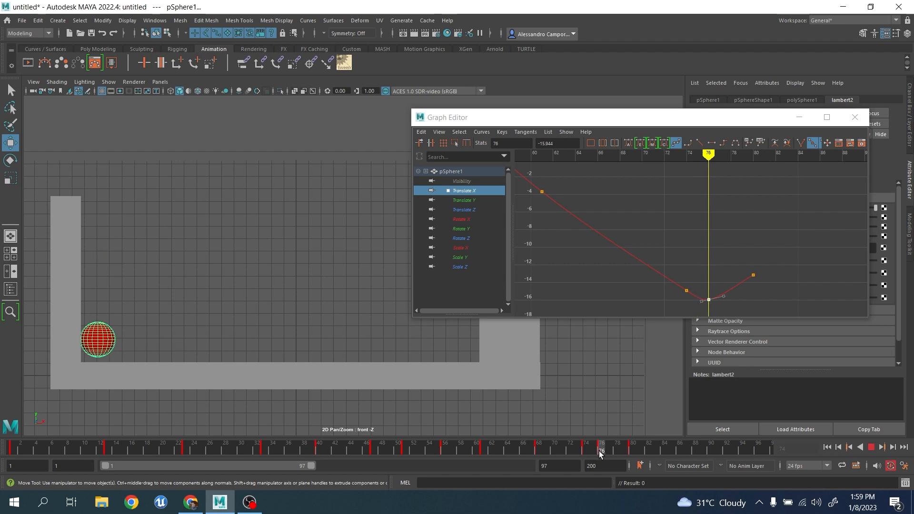
alt+middle_drag(704, 297, 677, 212)
scroll(677, 212, up, 3)
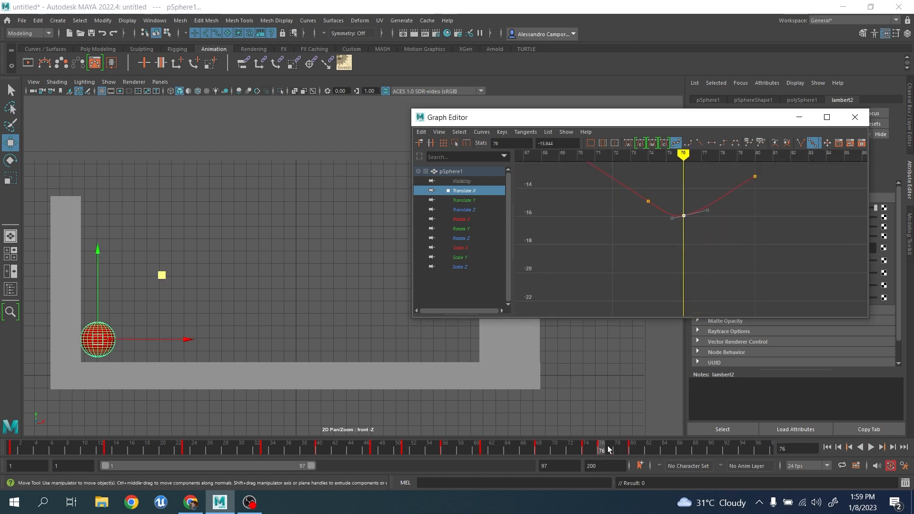
mouse_move(600, 449)
shift+mouse_down()
mouse_move(636, 449)
mouse_move(593, 451)
mouse_move(607, 456)
shift+mouse_up()
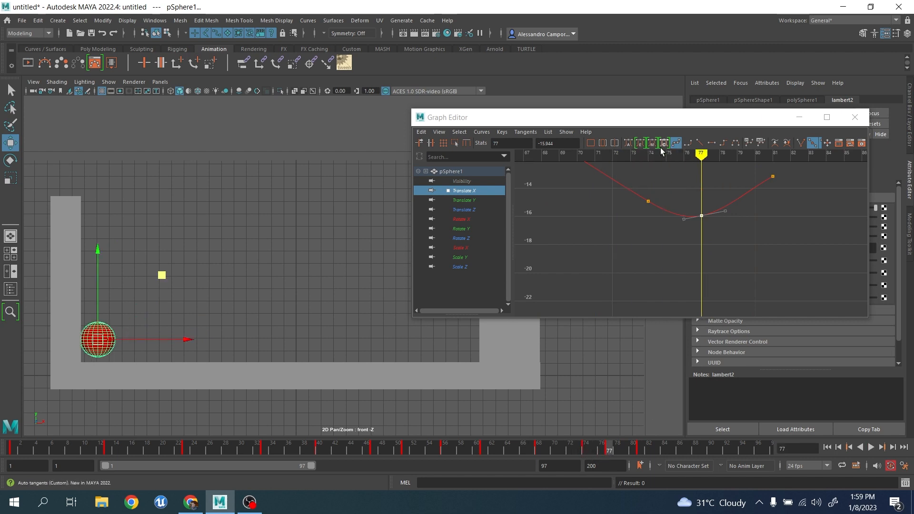
click(711, 143)
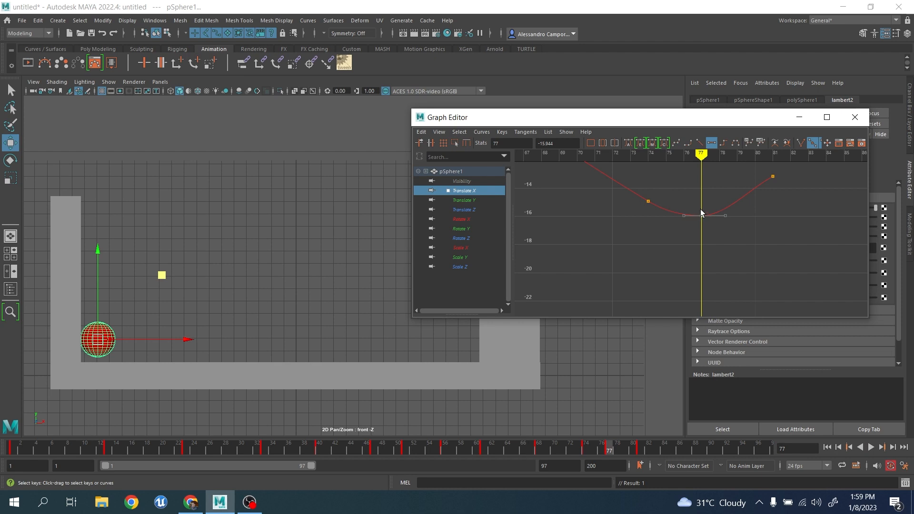
Play back the bouncing ball animation to check the rebound against the wall
drag(606, 451, 124, 451)
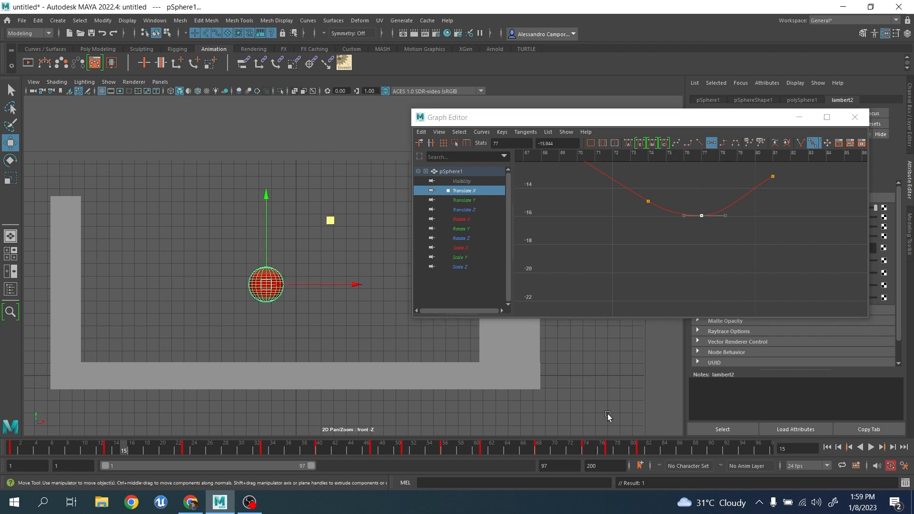
click(871, 448)
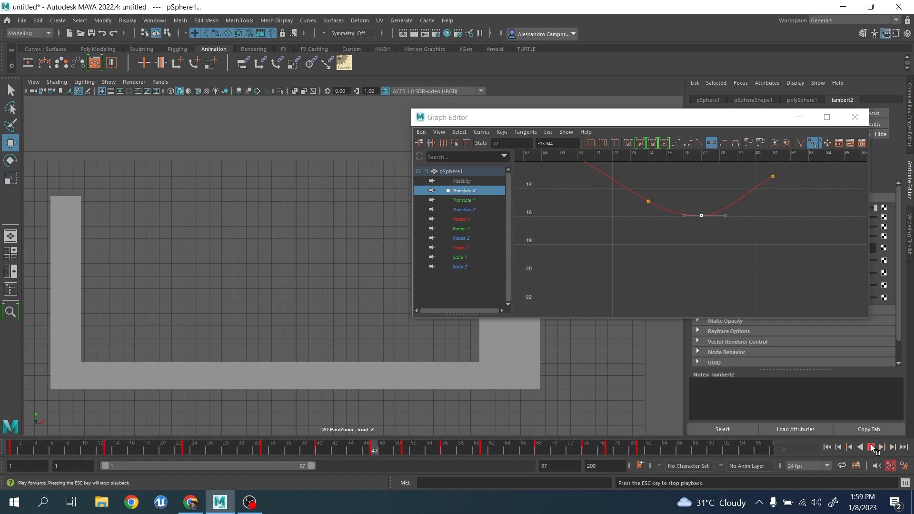
click(871, 446)
Lower the Translate Y peak key at frame 56 to about 4.43 and shorten its tangent handles to round the arc
drag(389, 448, 484, 448)
click(495, 201)
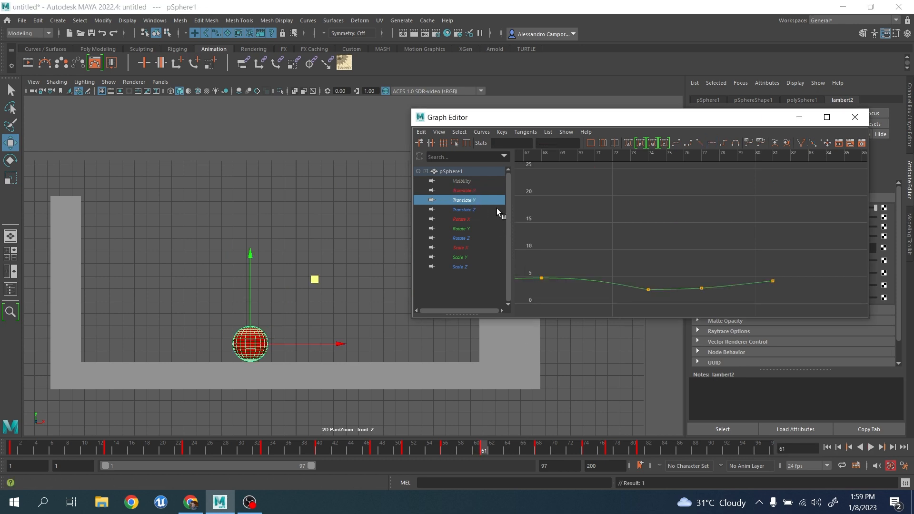
alt+right_drag(687, 237, 597, 144)
alt+middle_drag(645, 265, 669, 177)
alt+right_drag(619, 221, 650, 221)
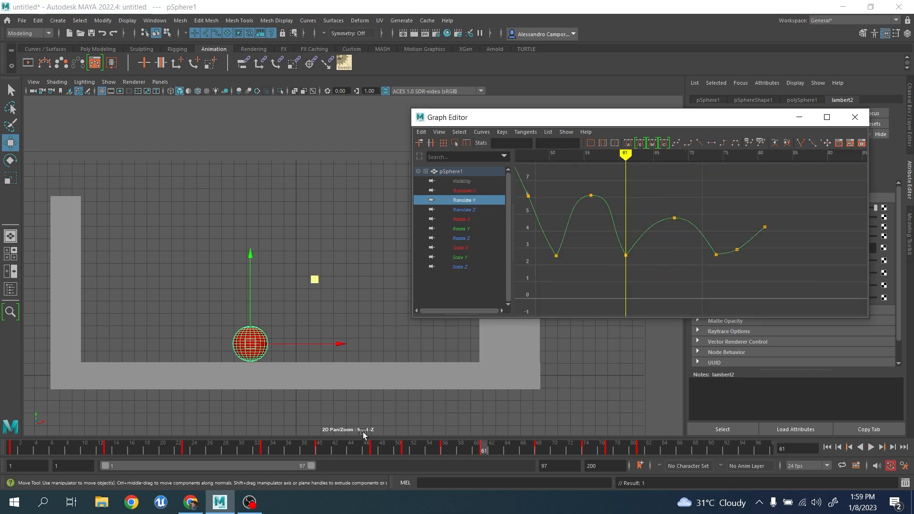
drag(333, 448, 444, 456)
drag(585, 184, 604, 211)
middle_drag(608, 223, 708, 258)
scroll(608, 252, up, 3)
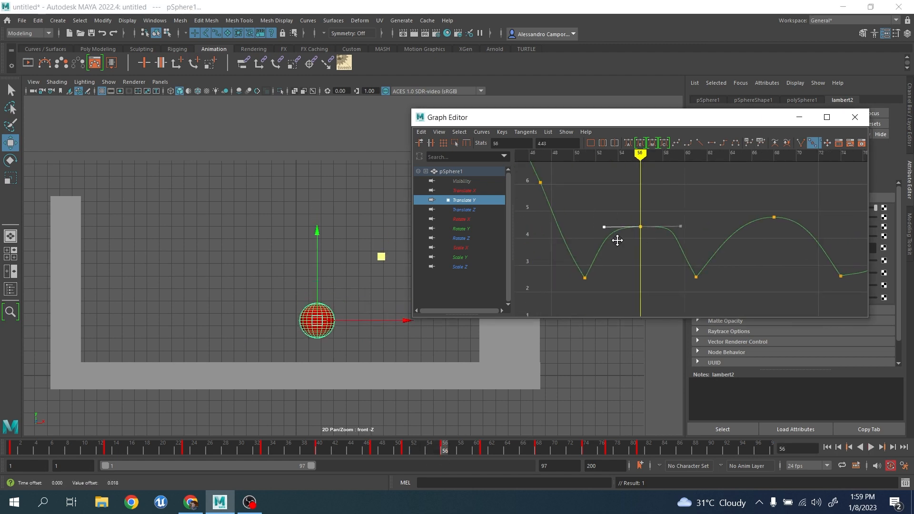
middle_drag(617, 241, 637, 241)
Lower the Translate Y peak key at frame 68 to about 3.668 and shorten its incoming tangent handle
alt+middle_drag(695, 288, 650, 290)
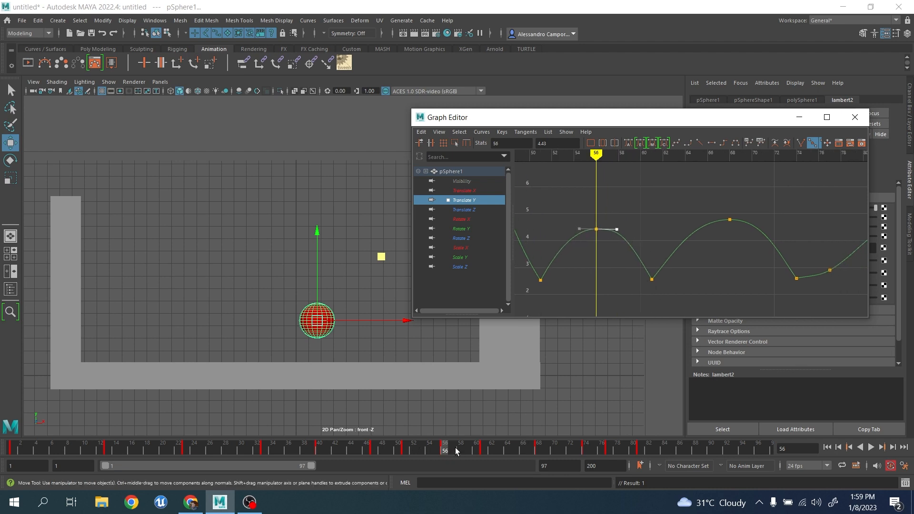
drag(455, 448, 538, 450)
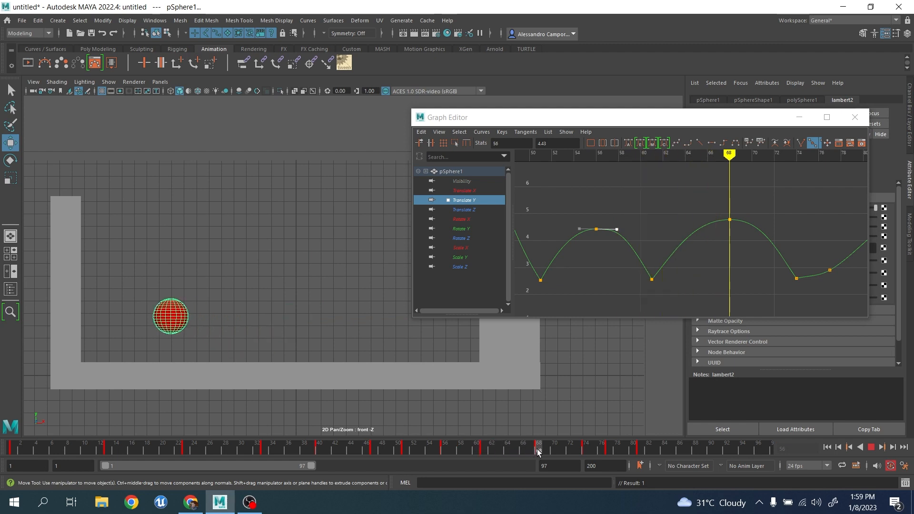
drag(710, 196, 748, 241)
middle_drag(757, 274, 756, 304)
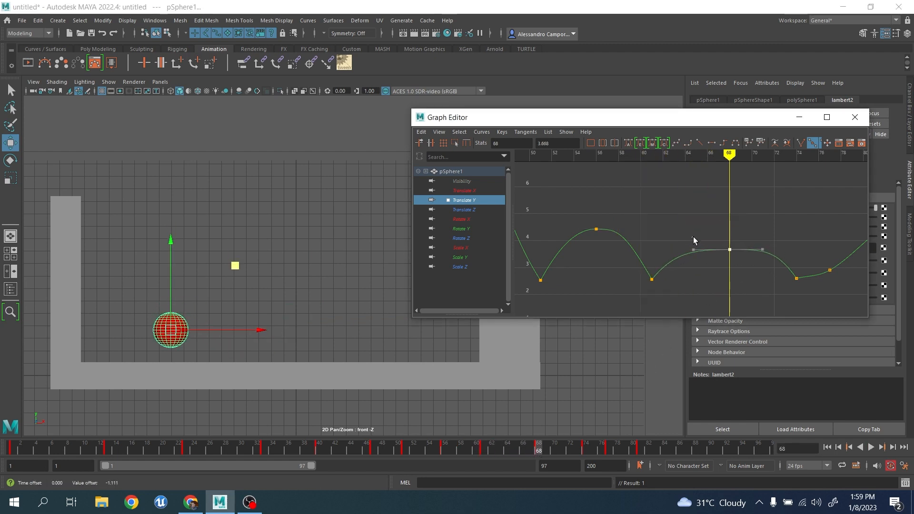
click(628, 142)
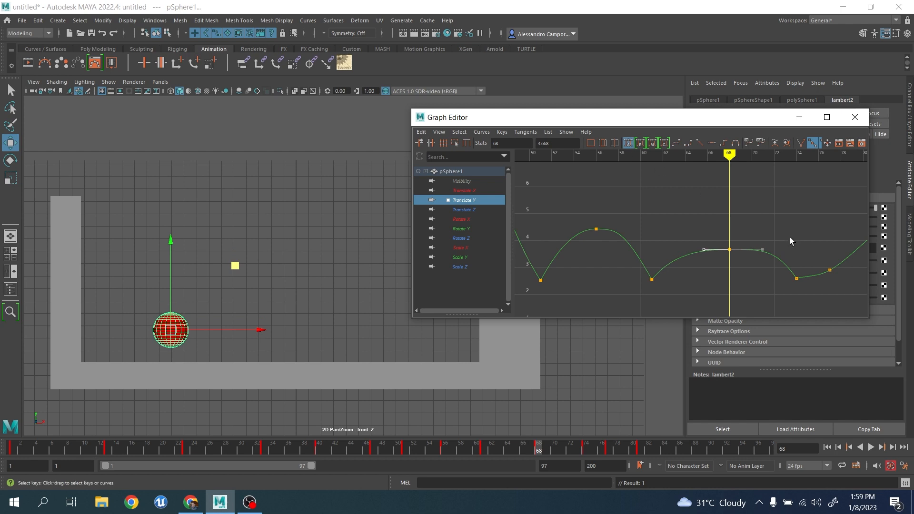
click(628, 143)
Adjust the outgoing Translate Y tangent at frame 61 and the incoming one at frame 74 to even out the last bounce
alt+shift+right_drag(773, 258, 774, 224)
alt+middle_drag(774, 224, 754, 187)
drag(612, 238, 649, 280)
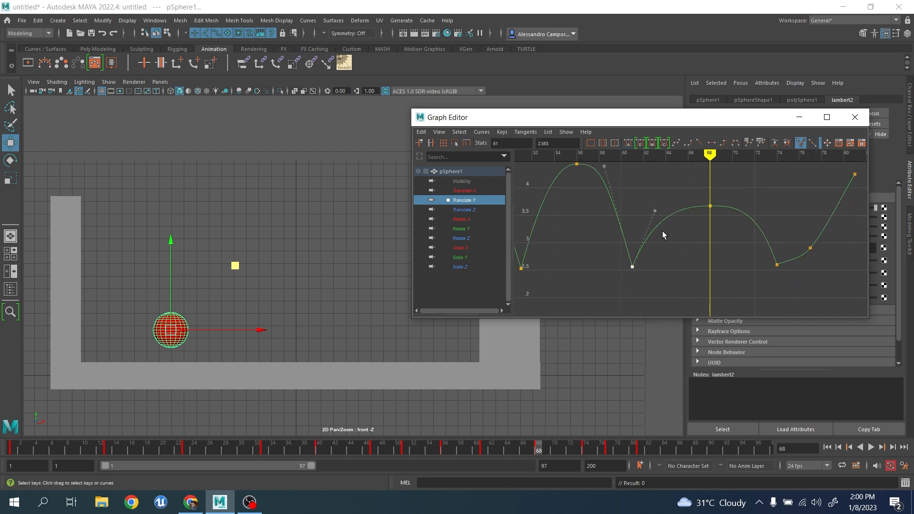
middle_drag(685, 240, 687, 246)
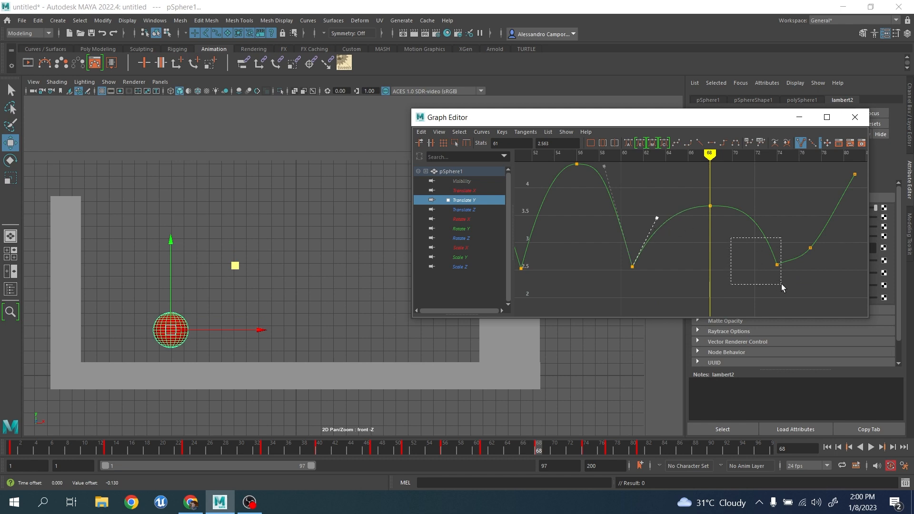
middle_drag(741, 203, 764, 222)
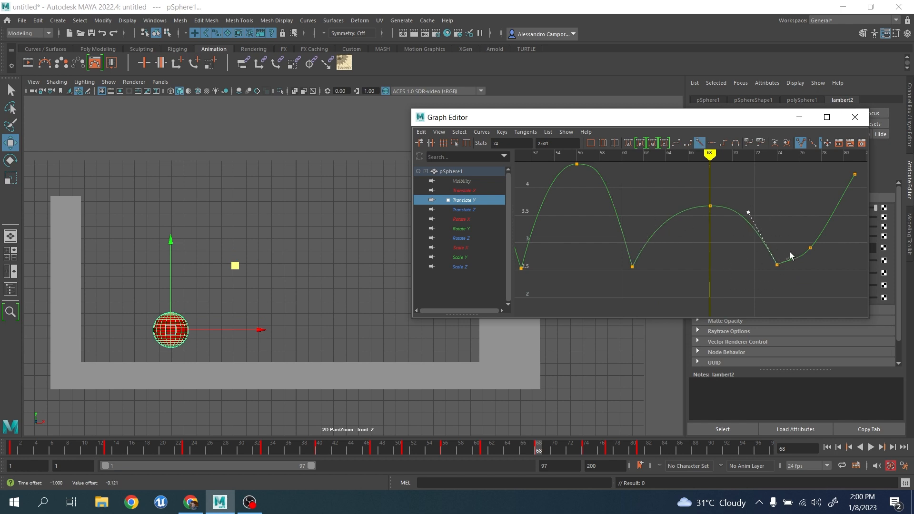
Raise the Translate Y key at frame 77 to about 3.053, and lower the frame 81 key to about 3.371 with flat tangents
click(810, 248)
middle_drag(822, 264, 762, 271)
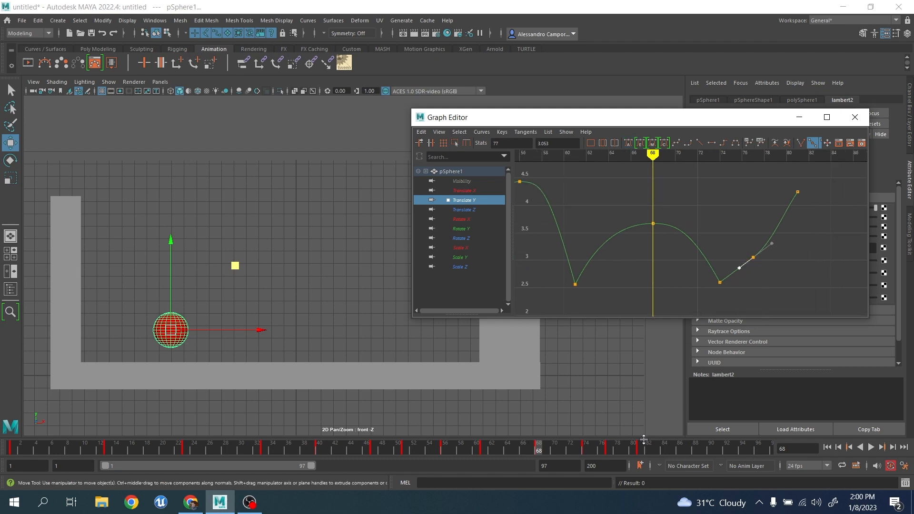
click(640, 445)
drag(782, 176, 822, 219)
middle_drag(826, 224, 826, 273)
click(710, 142)
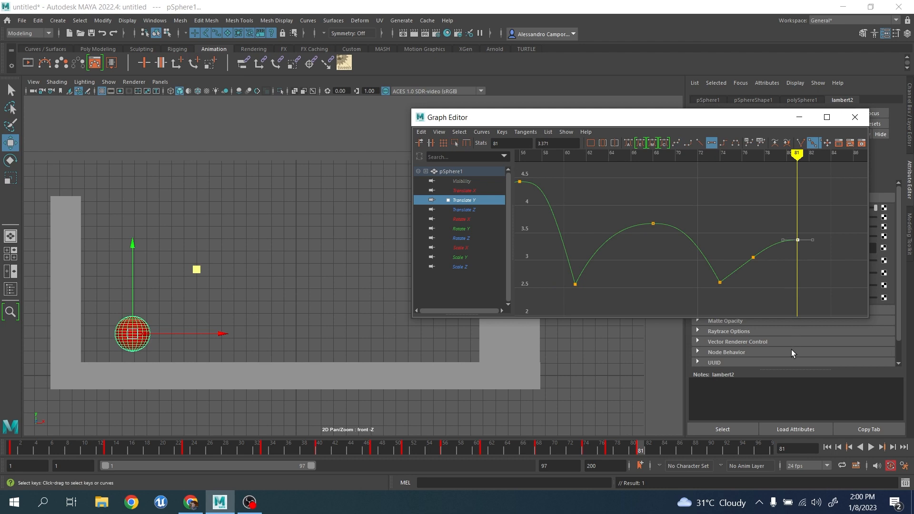
Move the Graph Editor clear of the ball's path and play back the animation with the revised bounce heights
drag(533, 445, 350, 444)
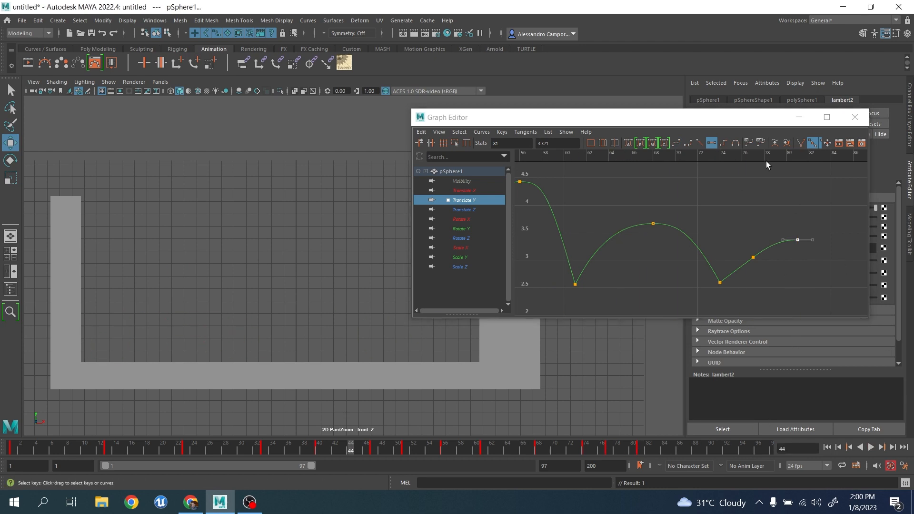
drag(695, 120, 778, 51)
drag(294, 448, 226, 446)
click(871, 447)
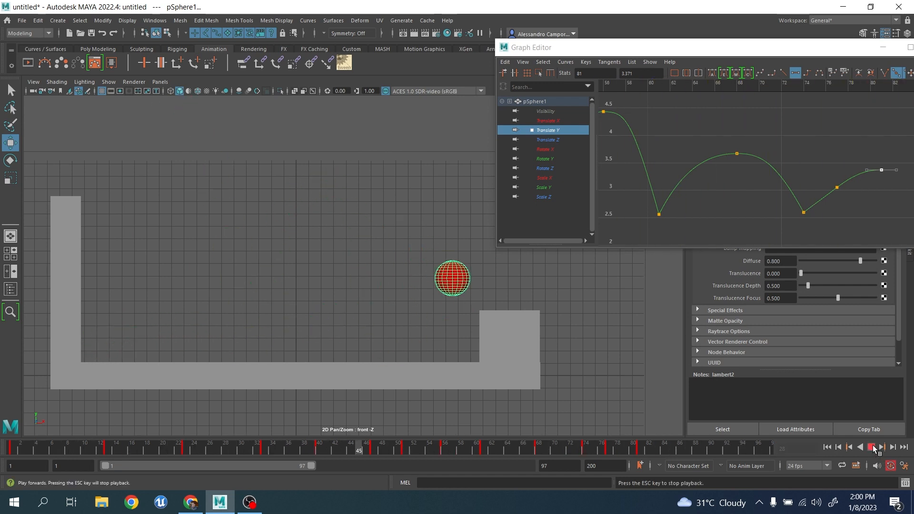
Move the ball's Translate Y peak key to frame 55 and add a key on the curve at frame 59
click(871, 447)
drag(321, 450, 444, 458)
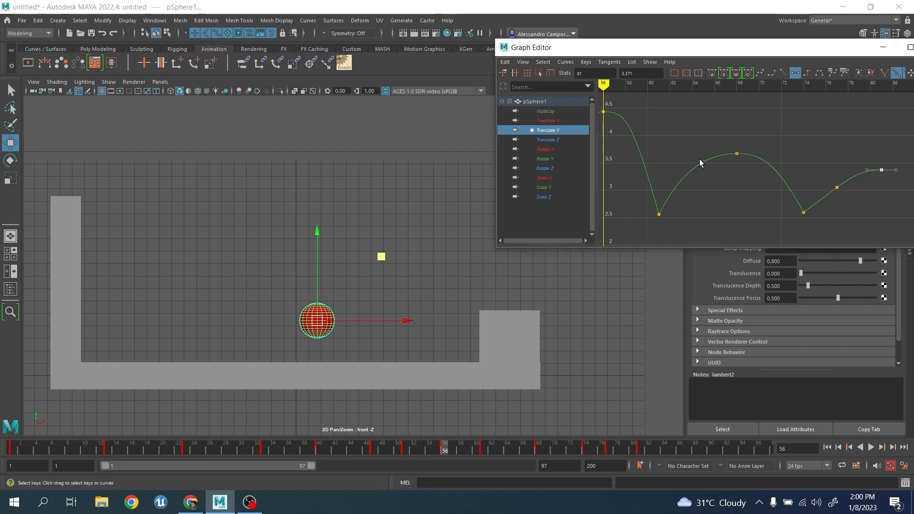
alt+middle_drag(699, 163, 818, 174)
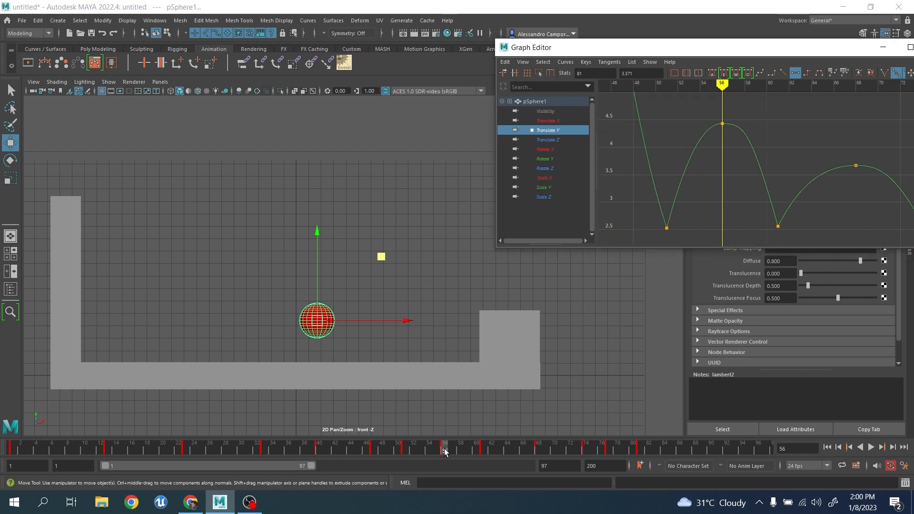
drag(444, 452, 468, 454)
click(756, 161)
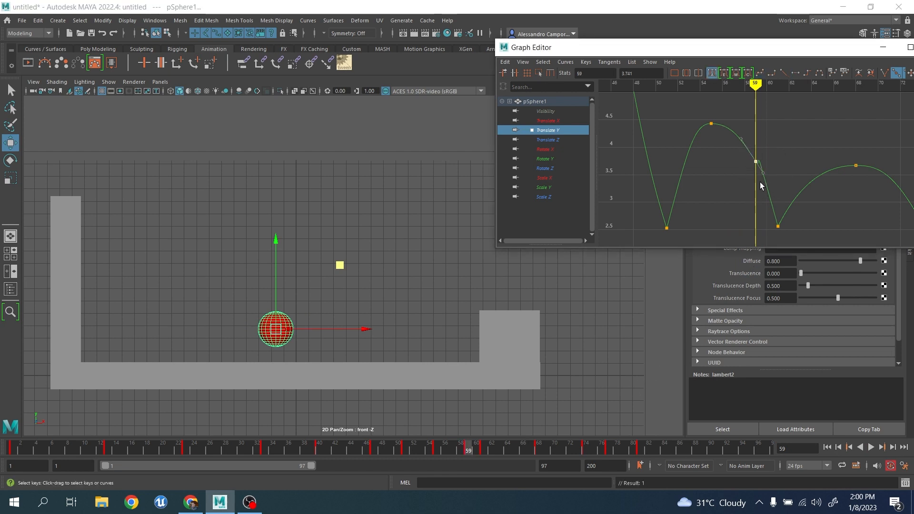
At frame 59, set the ball's Translate Y to 0, raise it to rest on the floor at about 2.502, and key it
drag(725, 47, 590, 53)
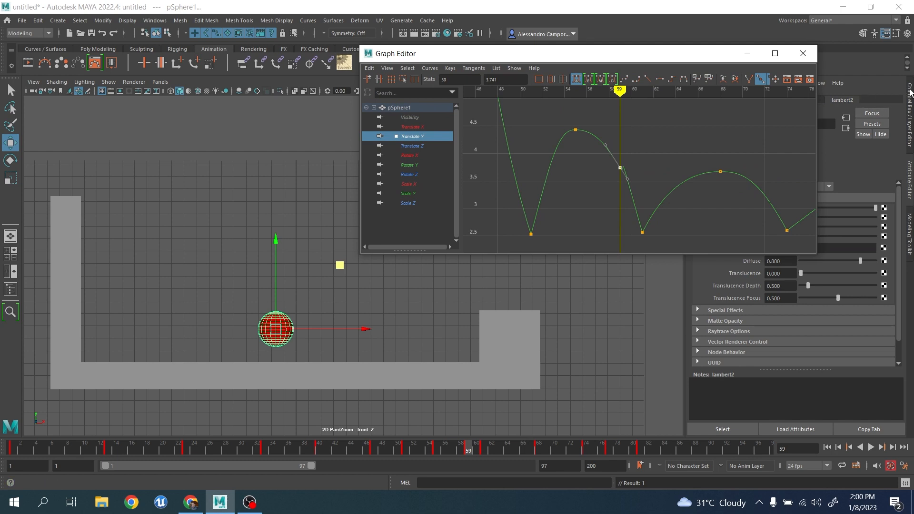
click(907, 110)
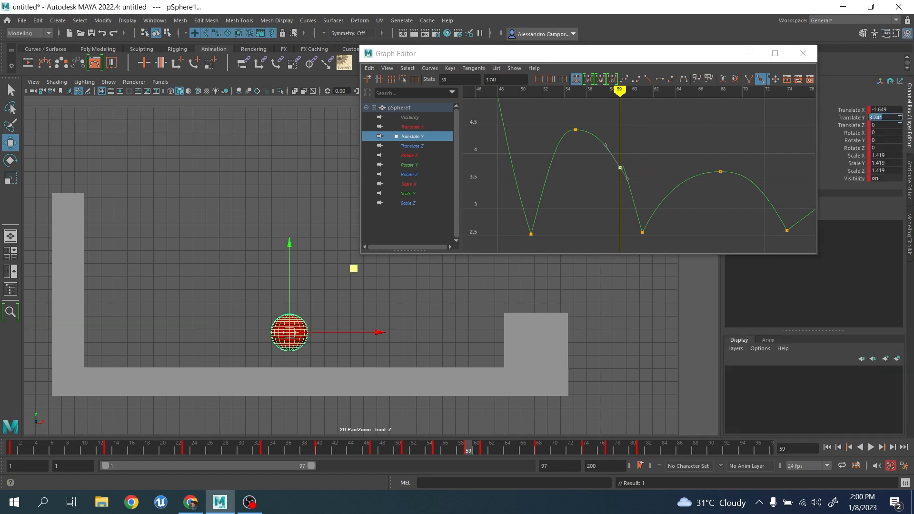
text(0)
key(Return)
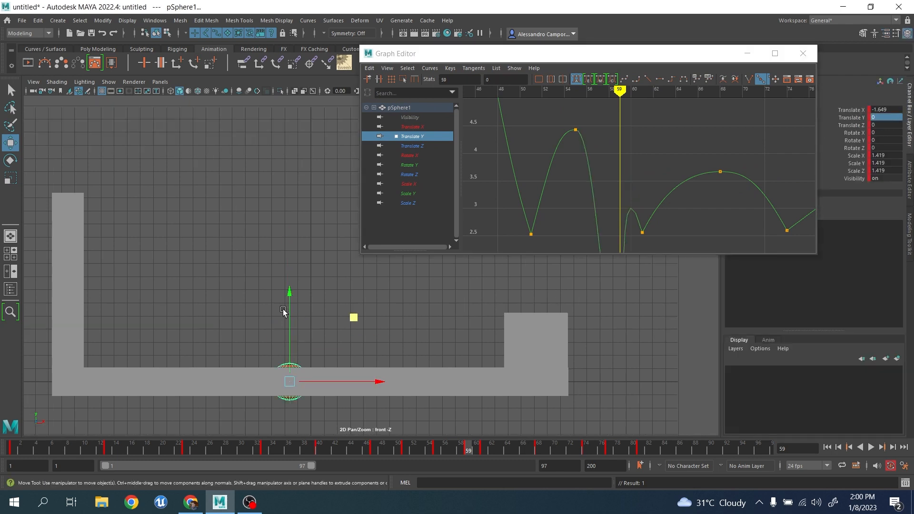
drag(291, 304, 289, 259)
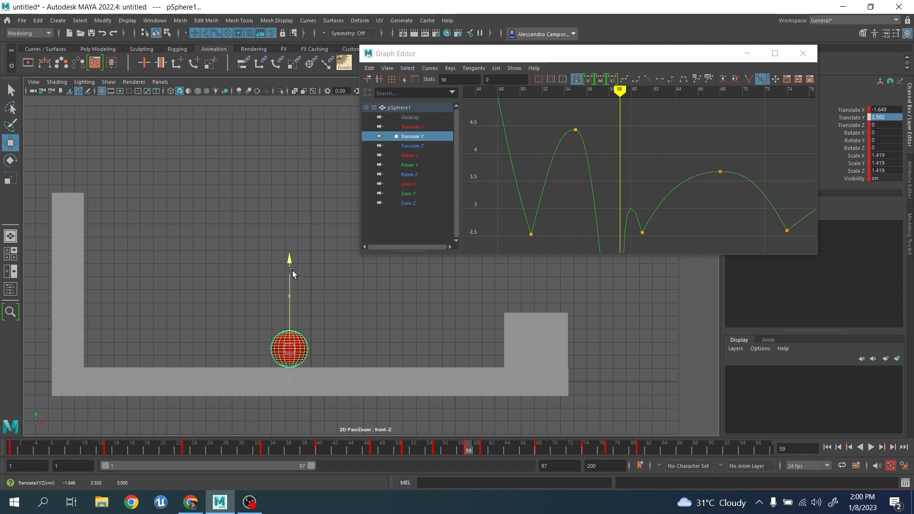
key(s)
Delete the Translate Y key at frame 61 and set a key on the ball at frame 70
drag(638, 244, 638, 241)
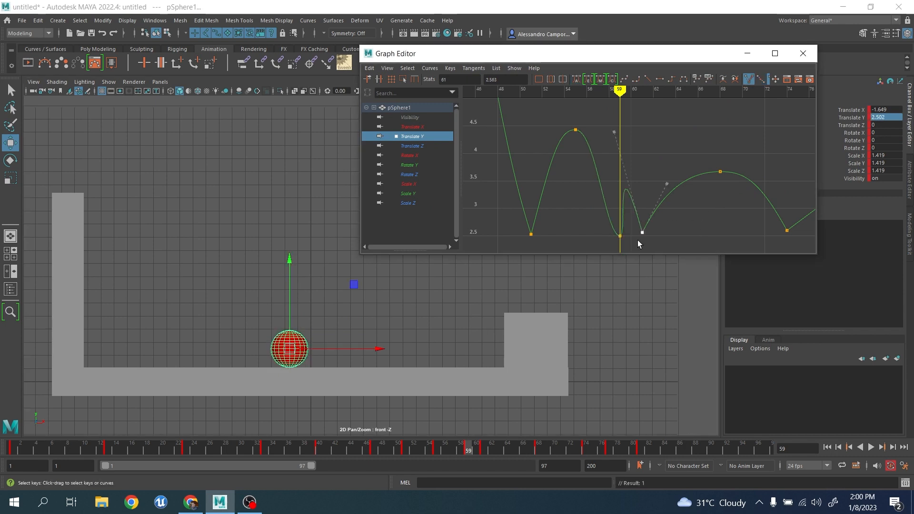
key(Delete)
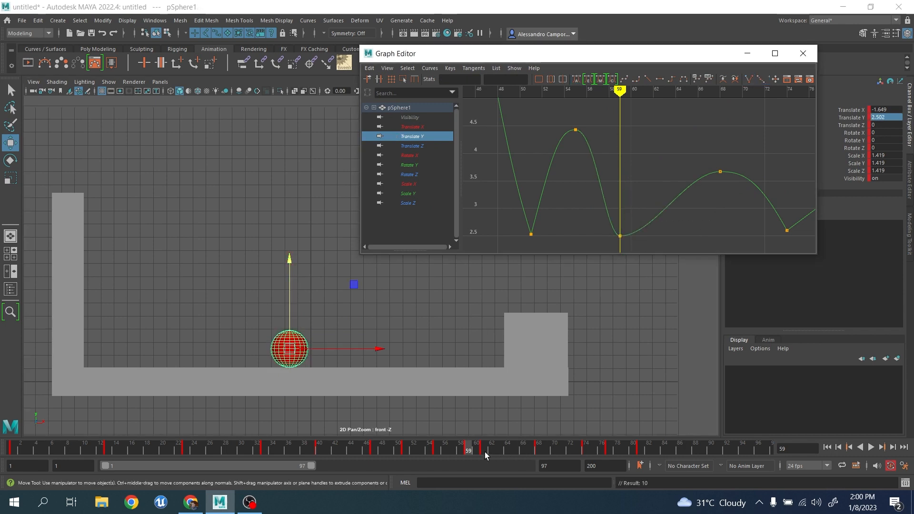
drag(470, 451, 552, 463)
key(s)
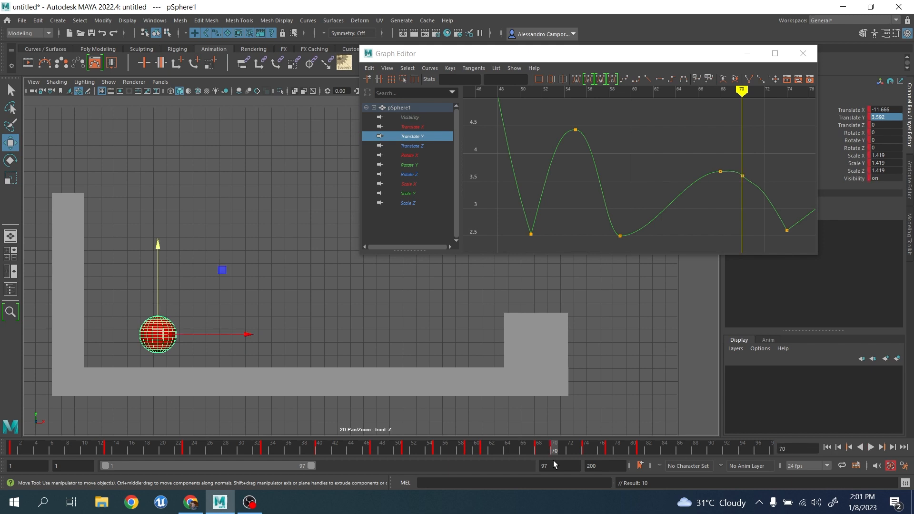
Delete the ball's keys at frame 68 from the timeline
click(541, 451)
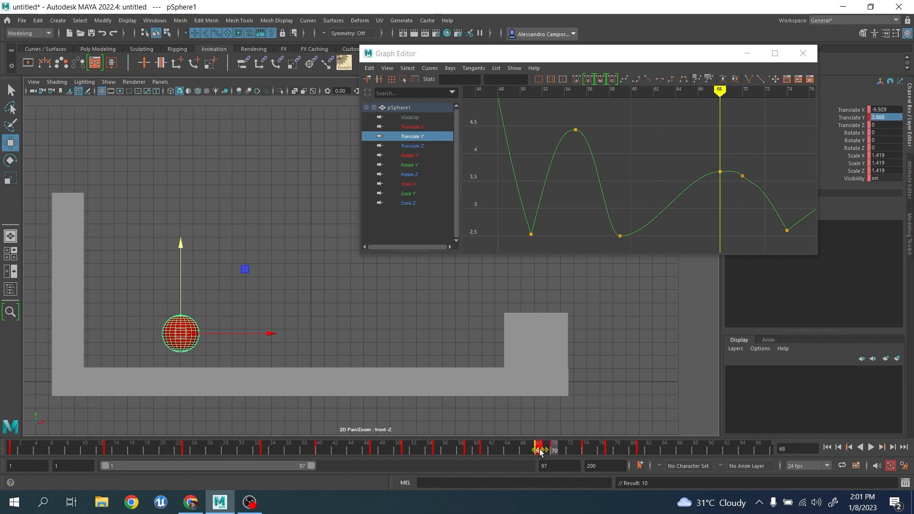
right_click(540, 451)
click(595, 310)
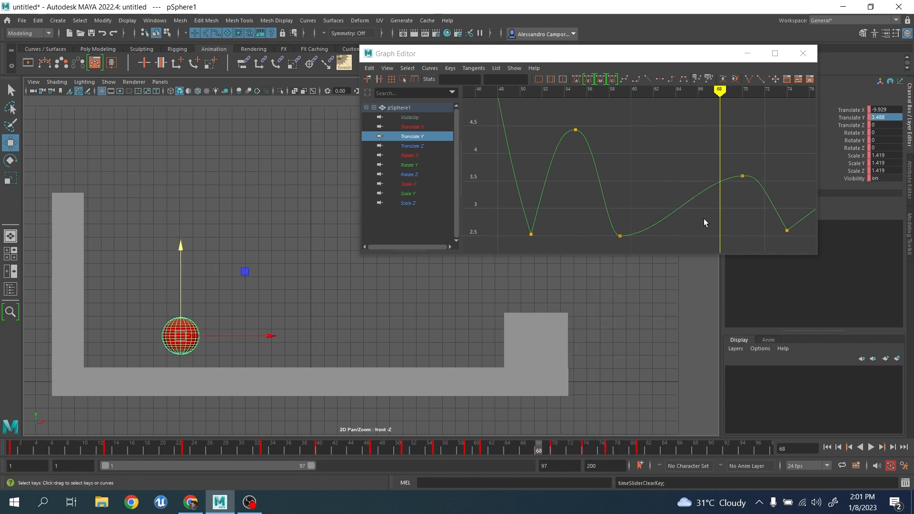
Lower the ball to the floor at frame 70, bringing its Translate Y to about 2.468
key(.)
click(619, 235)
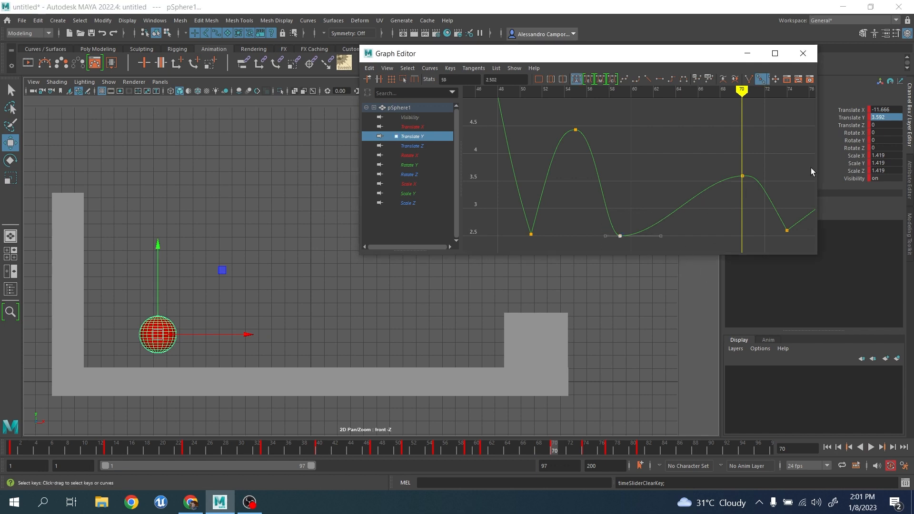
click(894, 119)
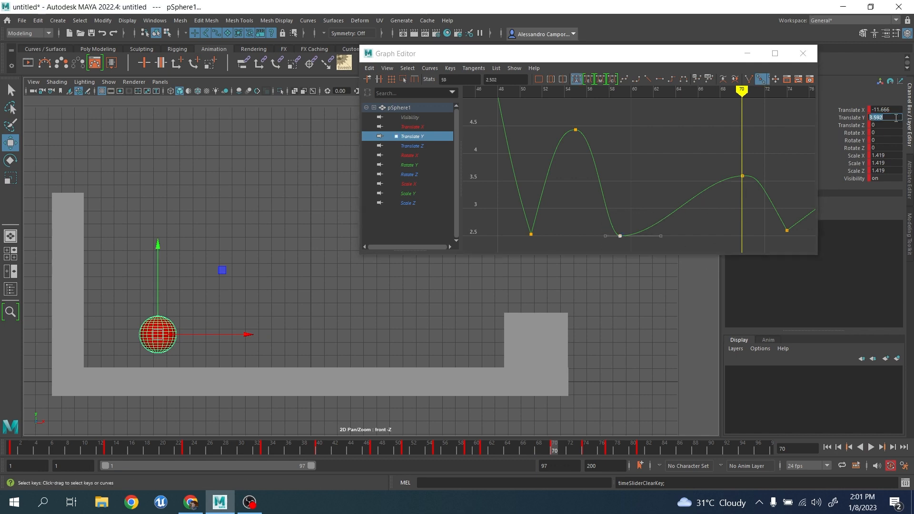
click(484, 449)
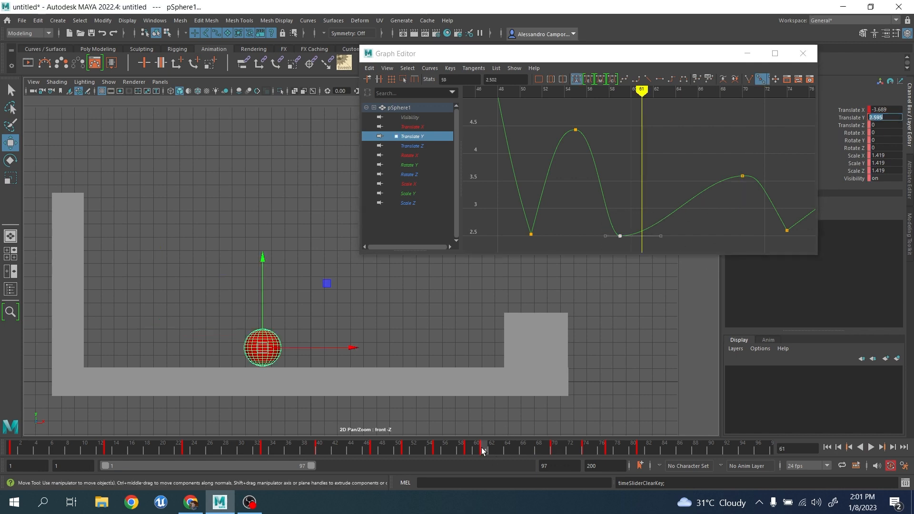
click(553, 450)
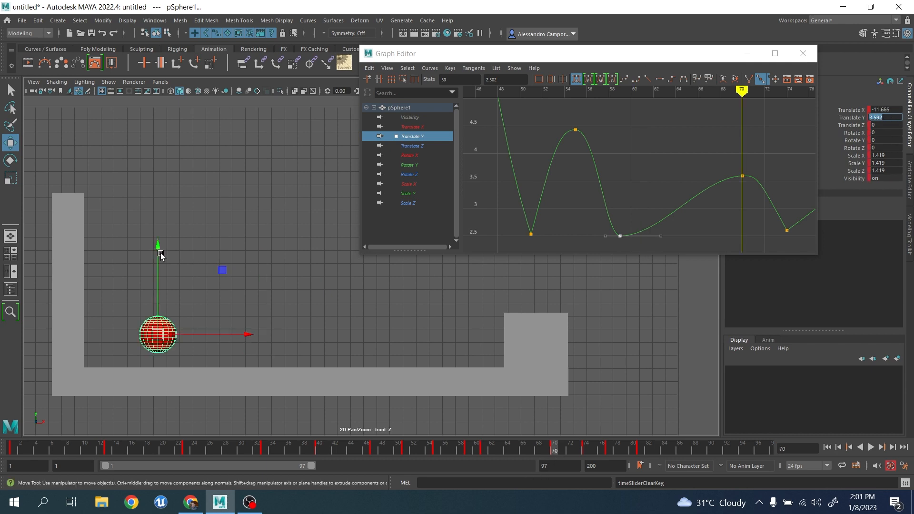
drag(161, 256, 161, 269)
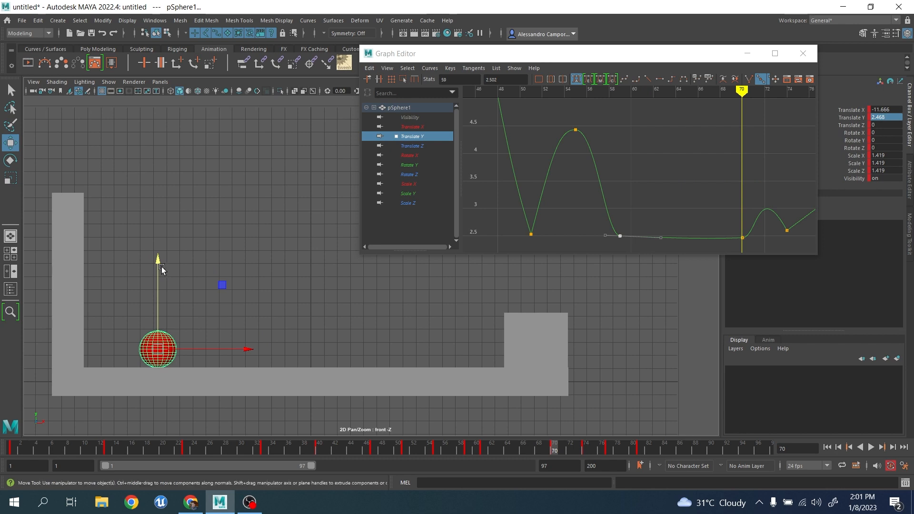
click(173, 279)
click(158, 352)
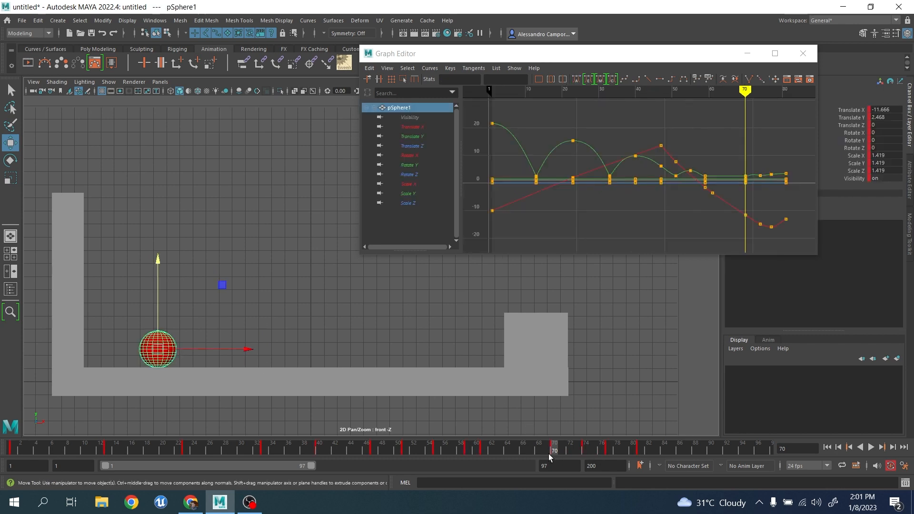
Raise the ball at frame 65 to a Translate Y of about 3.694 as the peak of a small bounce
drag(551, 451, 517, 451)
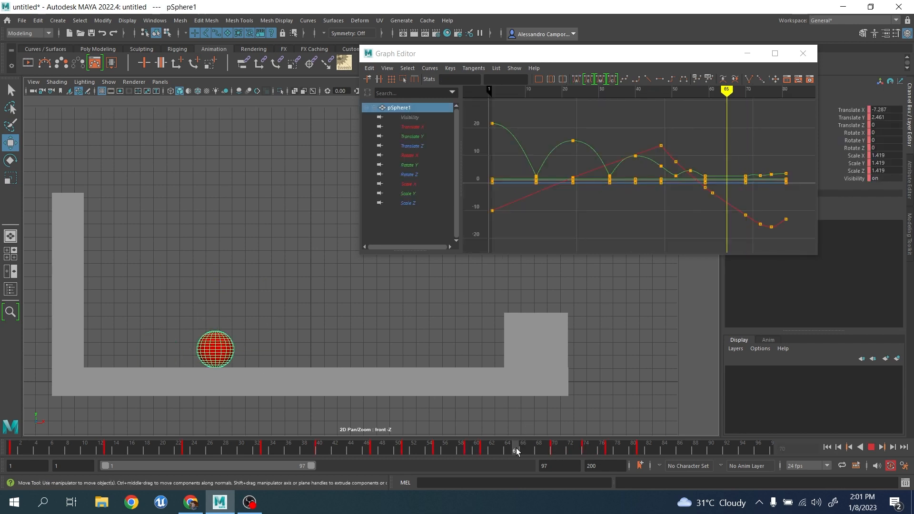
click(412, 136)
key(f)
alt+middle_drag(691, 150, 669, 127)
scroll(636, 181, up, 5)
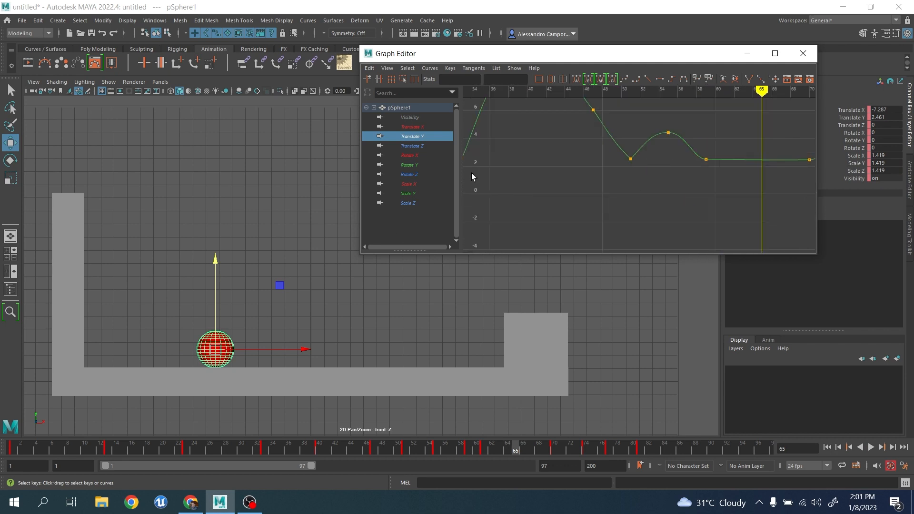
scroll(632, 170, down, 5)
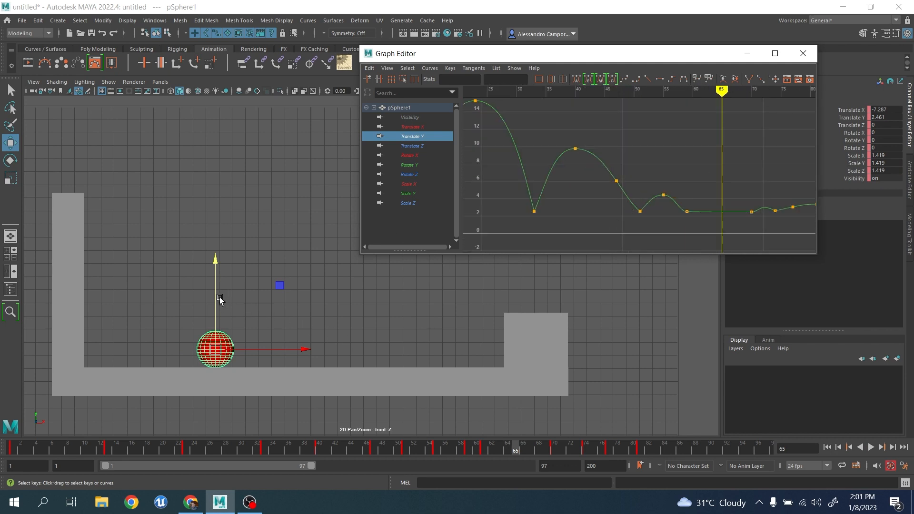
drag(219, 297, 218, 279)
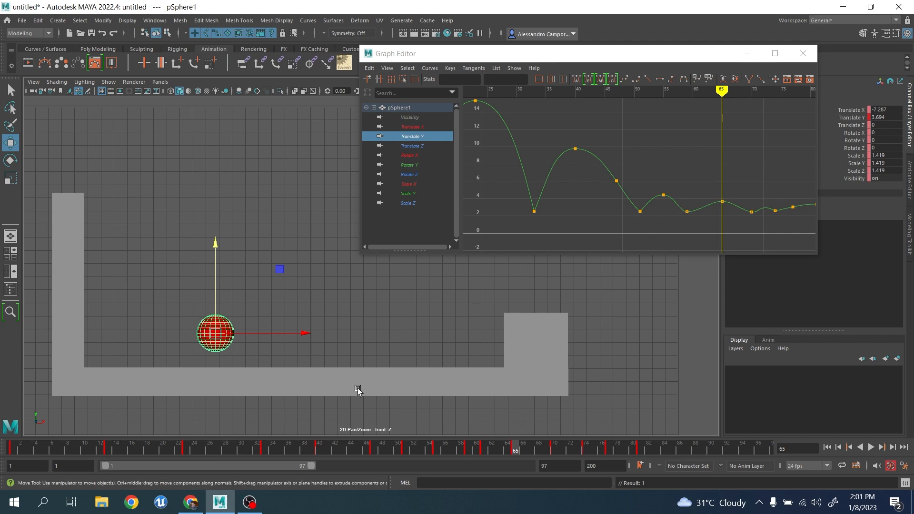
Select the Translate Y keys from frame 70 to 81 and play back the animation to review the small bounces
alt+middle_drag(714, 195, 556, 167)
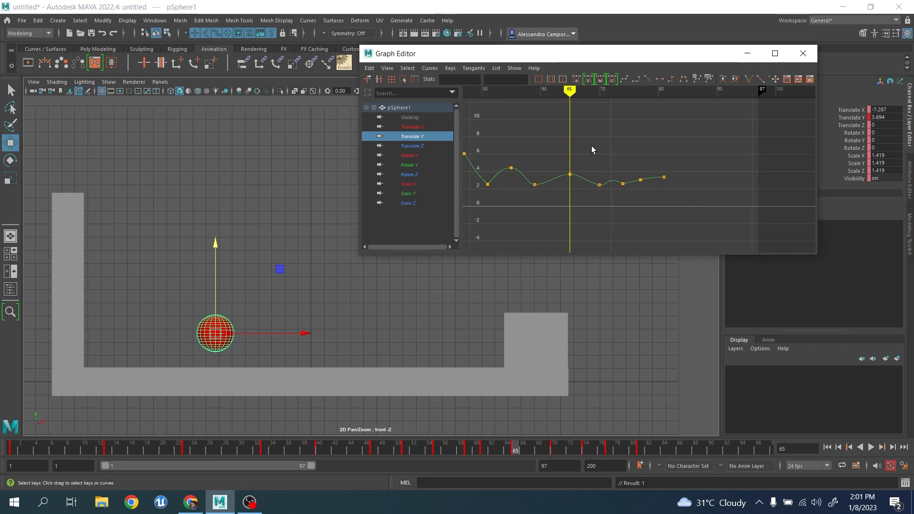
drag(591, 149, 675, 191)
click(624, 79)
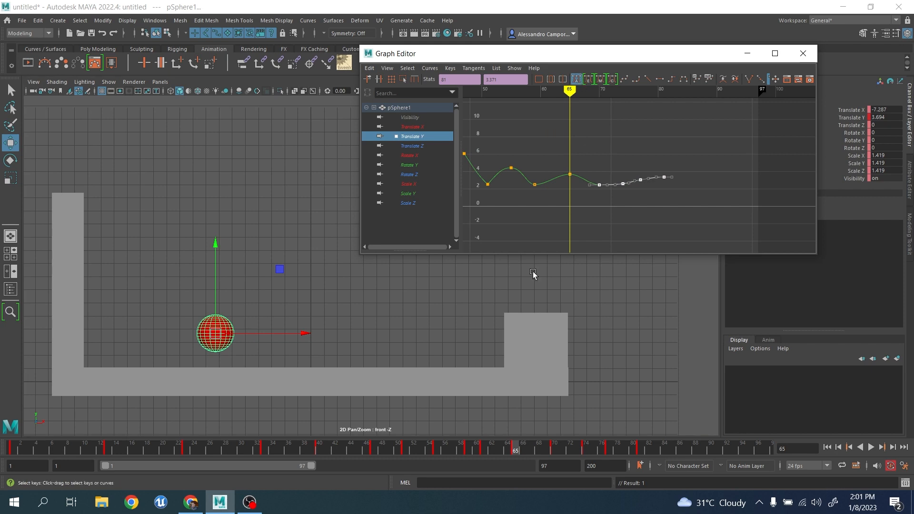
key(alt+v)
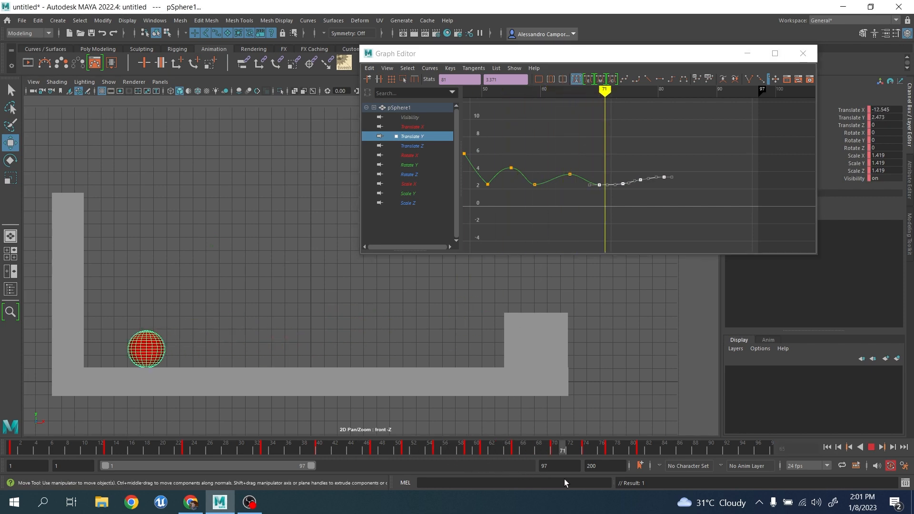
key(alt+v)
click(871, 448)
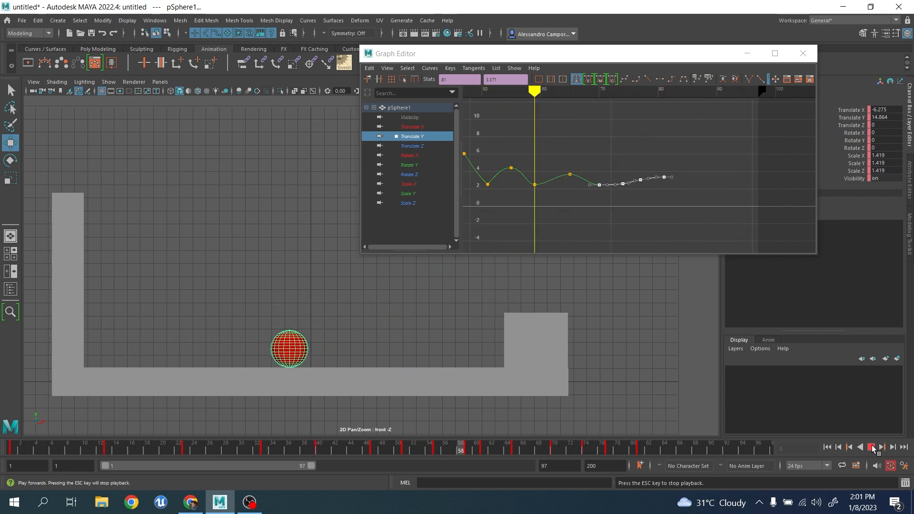
click(872, 447)
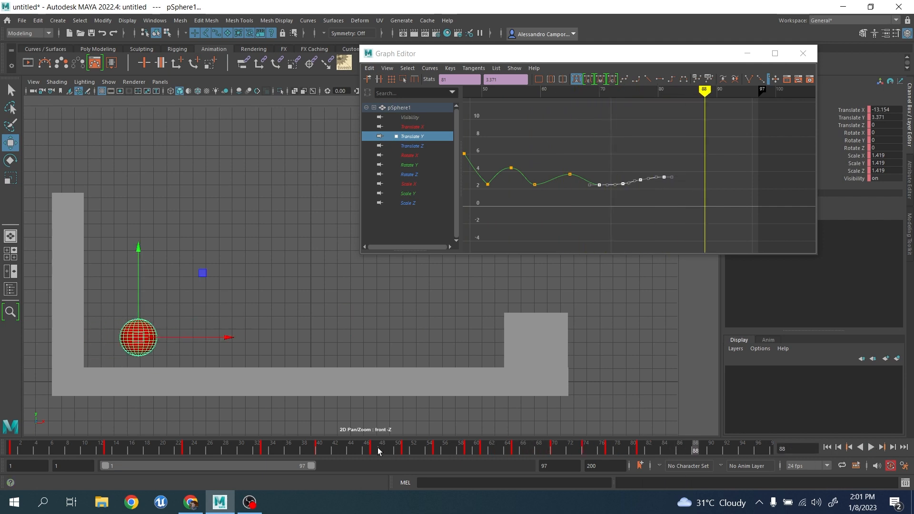
Delete the ball's Translate Y keys from frame 65 to frame 81
drag(379, 448, 437, 449)
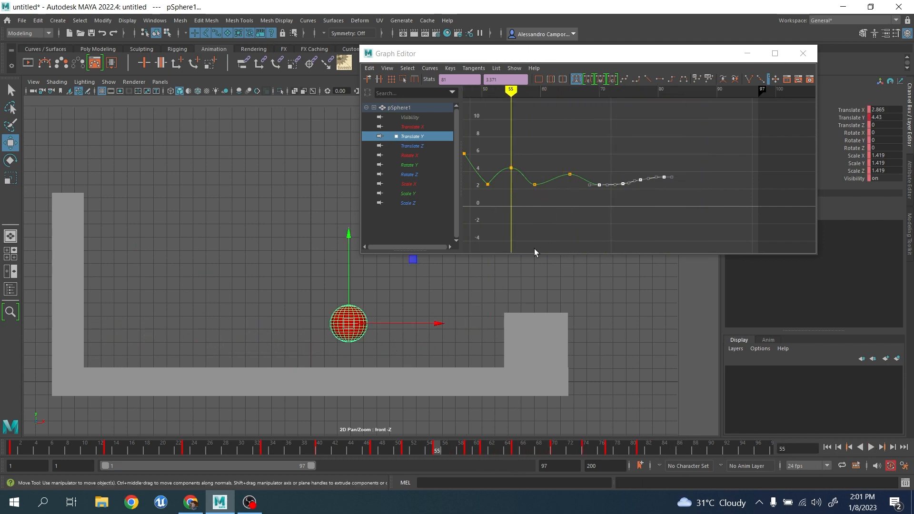
drag(553, 134, 691, 204)
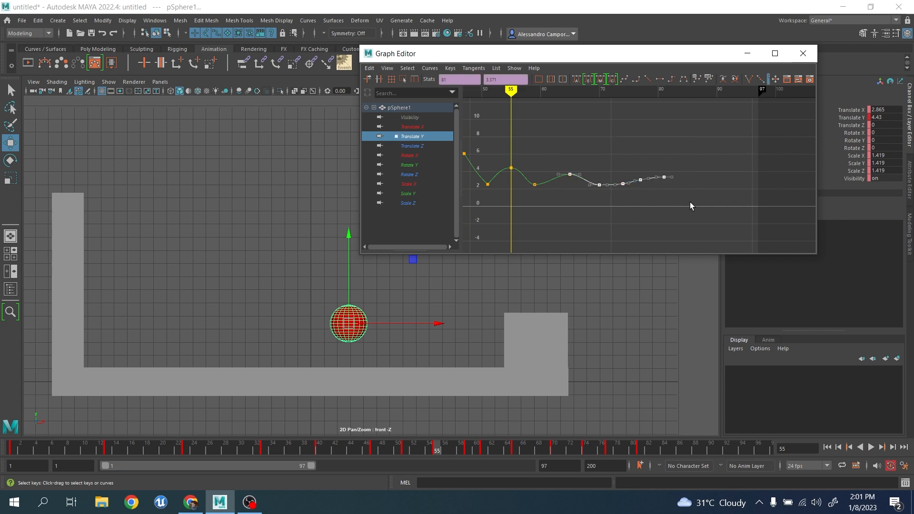
key(Delete)
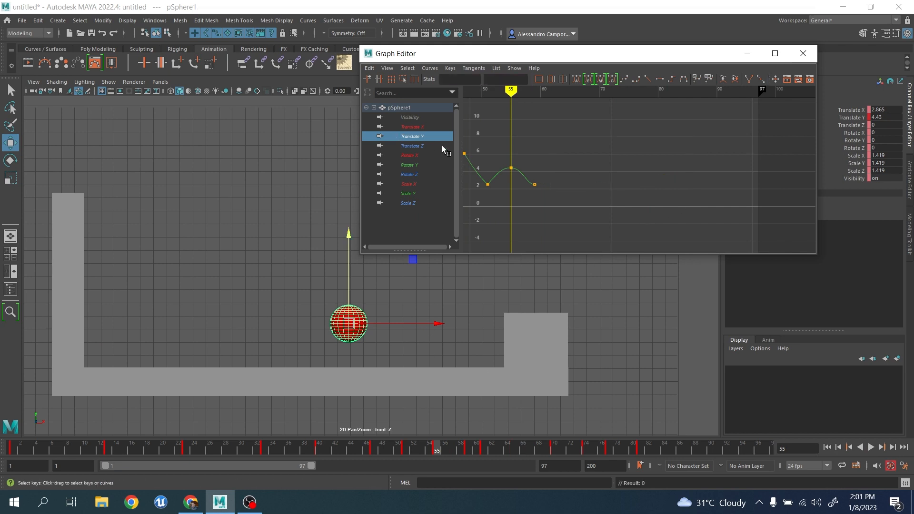
Isolate the Translate X curve and play back the animation up to the wall contact at frame 77
click(412, 127)
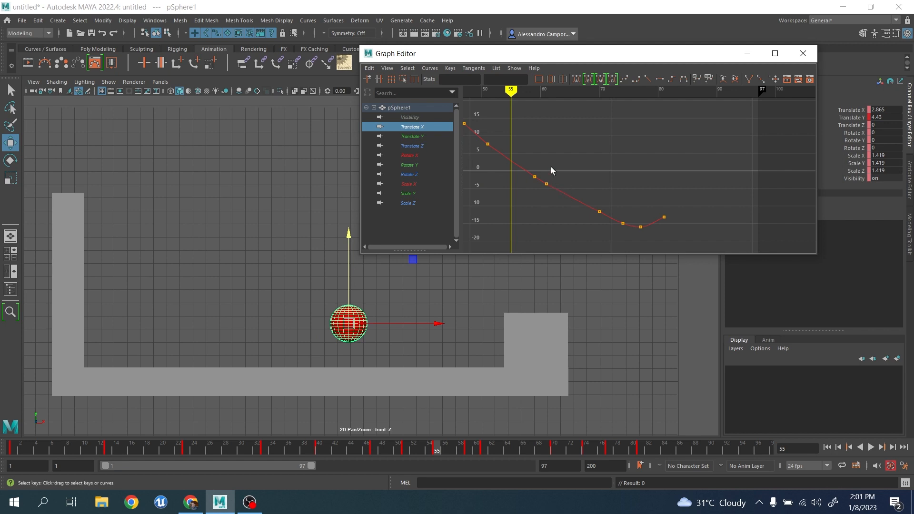
alt+middle_drag(551, 171, 599, 172)
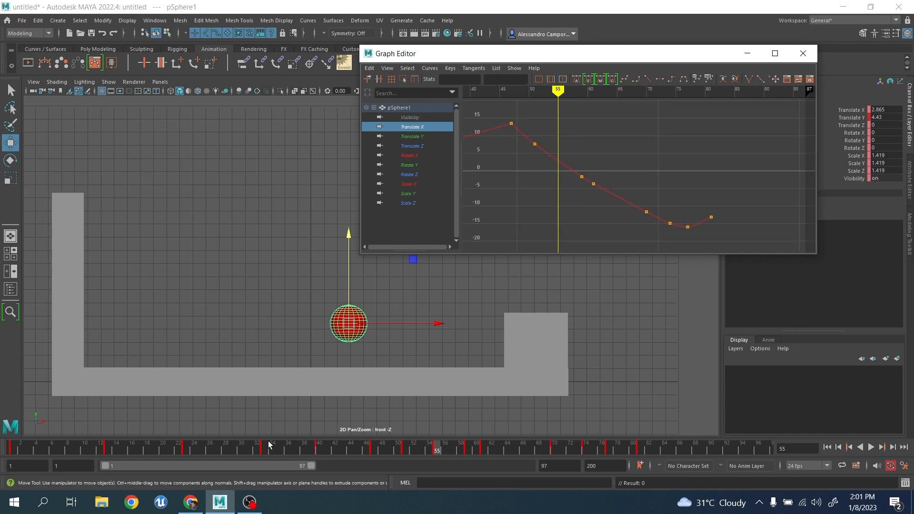
key(alt+v)
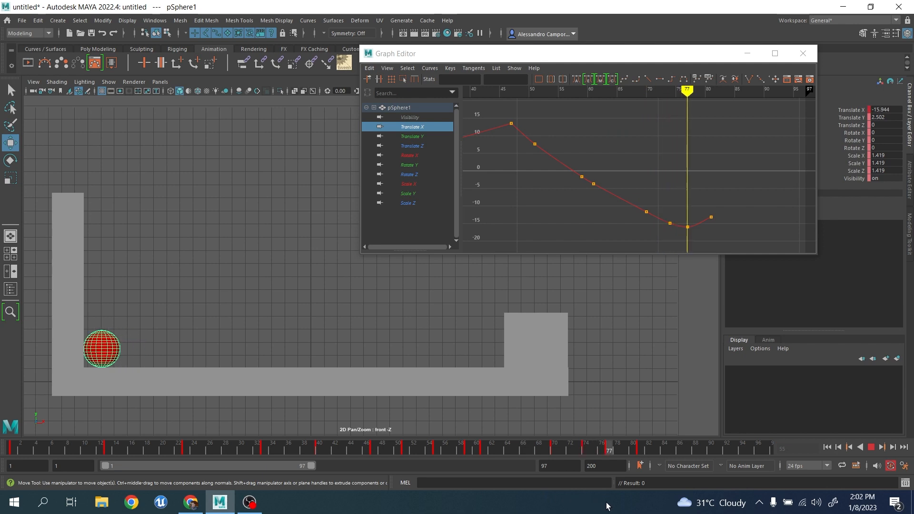
key(alt+v)
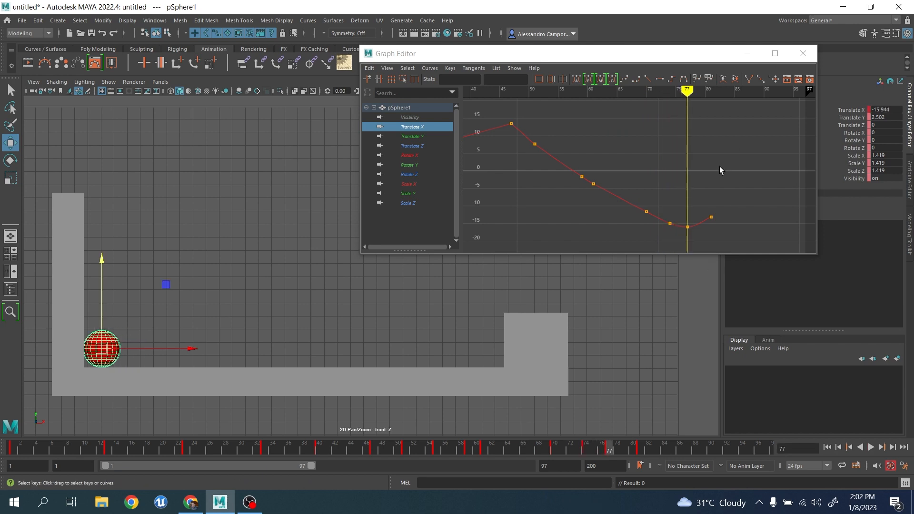
Lower the Translate X key at frame 77 to about -16.452
alt+middle_drag(695, 208, 674, 130)
scroll(674, 130, up, 3)
drag(657, 150, 664, 167)
middle_drag(665, 167, 663, 233)
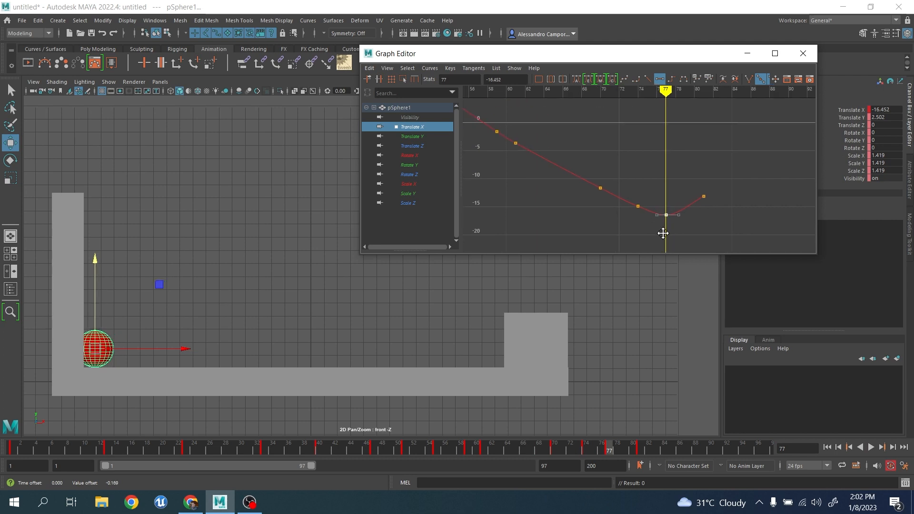
Undo the last adjustments to the Translate X key at frame 77 and delete the Translate X key at frame 74
key(ctrl+z)
key(ctrl+z)
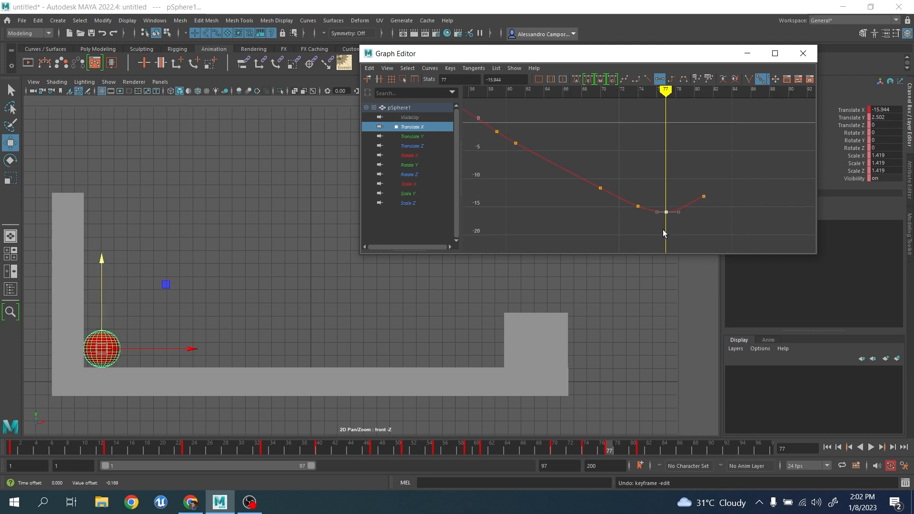
drag(648, 167, 635, 226)
key(Delete)
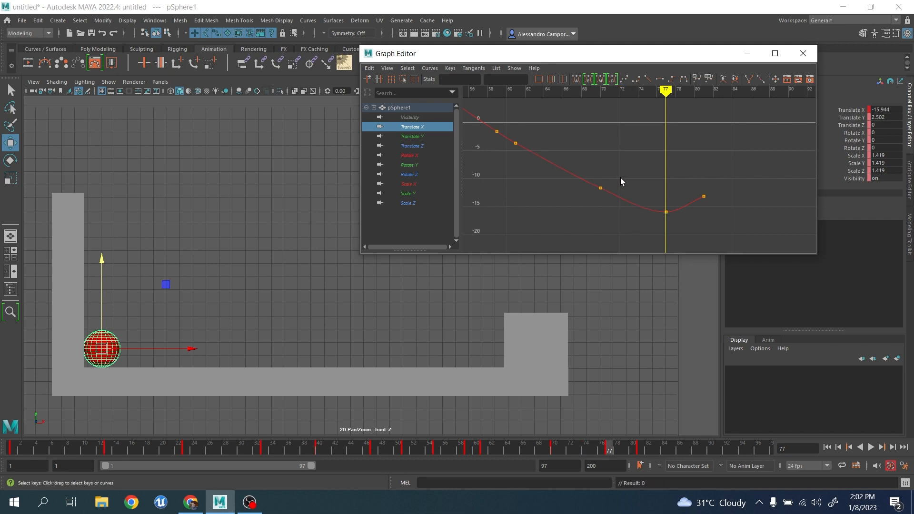
Raise the Translate X key at frame 70 to about -10.989 and delete the keys at frames 59 and 61
drag(621, 178, 589, 207)
middle_drag(590, 207, 589, 202)
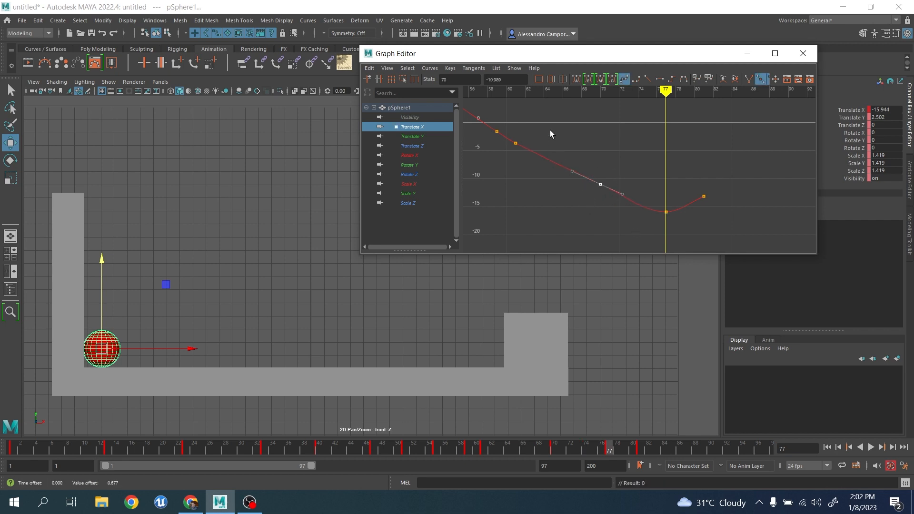
alt+middle_drag(565, 152, 677, 222)
drag(586, 233, 583, 229)
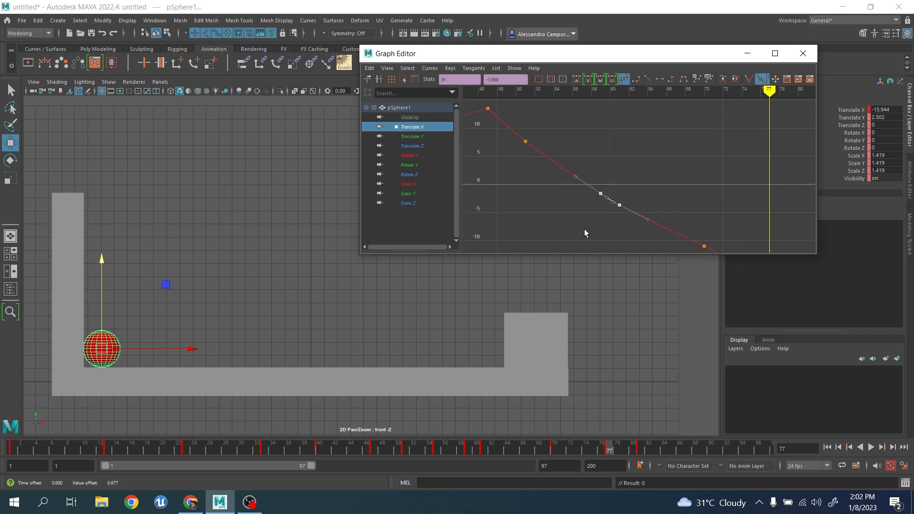
key(Delete)
Raise the Translate X key at frame 51 to about 8.484 and delete the key at frame 70
drag(543, 125, 510, 158)
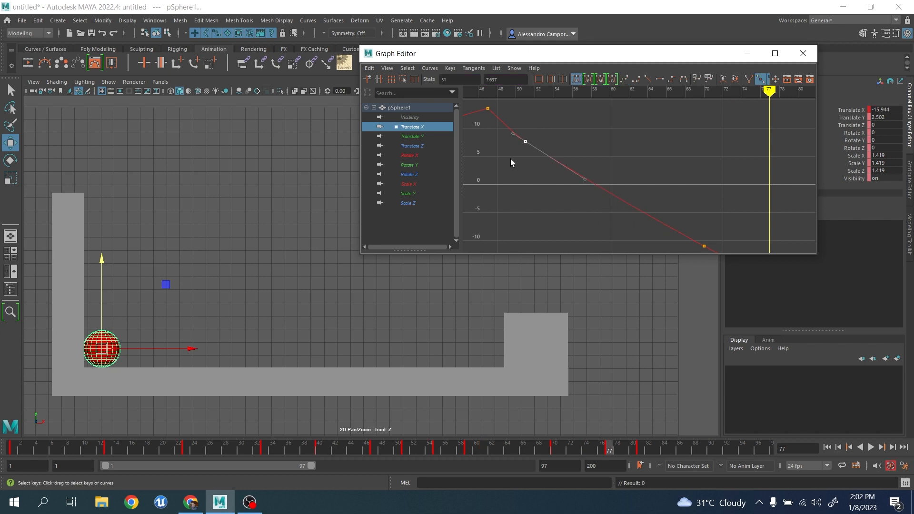
middle_drag(510, 159, 512, 153)
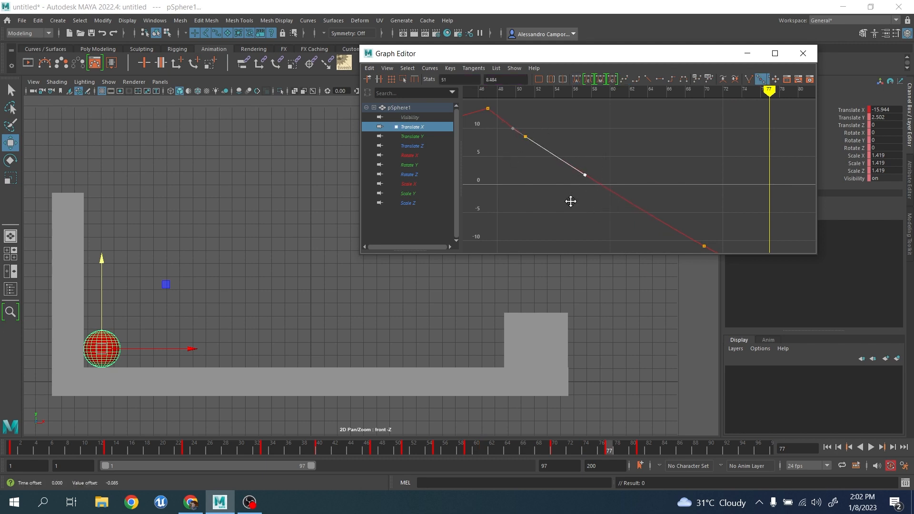
alt+middle_drag(567, 205, 464, 170)
drag(643, 184, 576, 227)
key(Delete)
Give the Translate X key at frame 77 broken linear tangents and lower its incoming tangent handle
drag(631, 199, 674, 250)
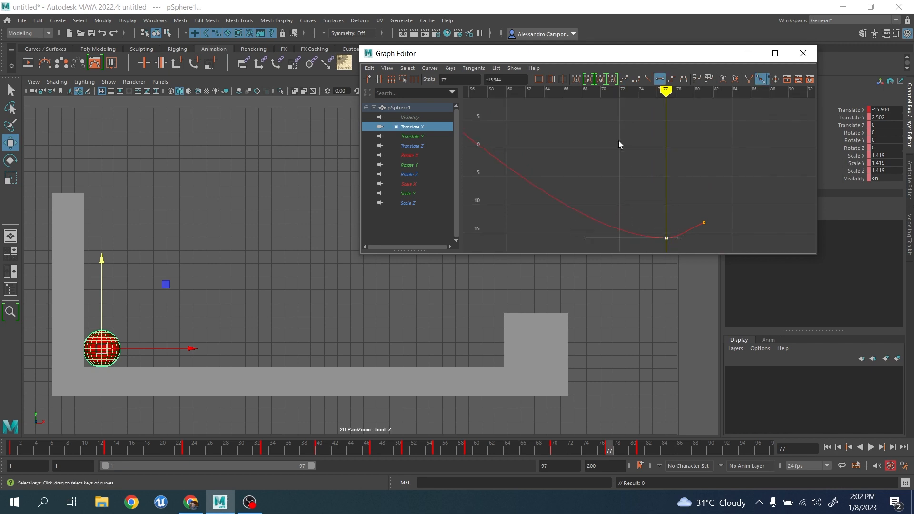
click(647, 79)
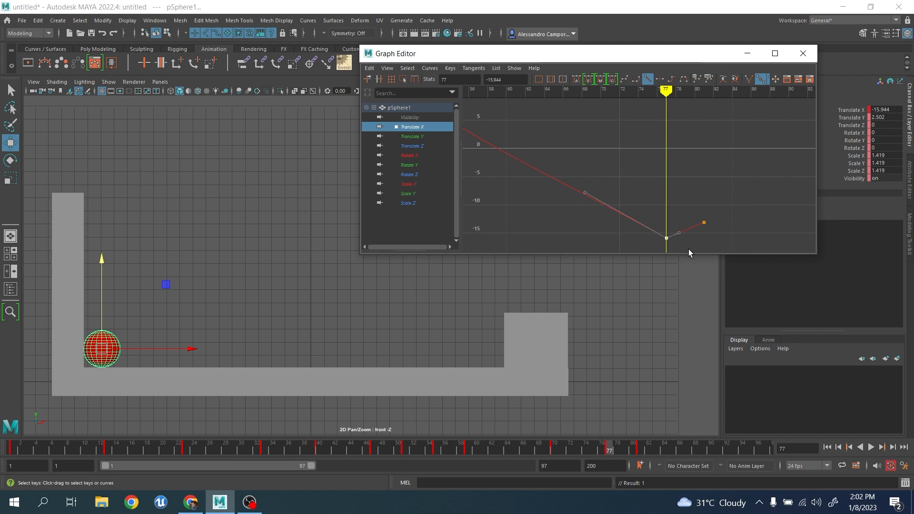
click(473, 68)
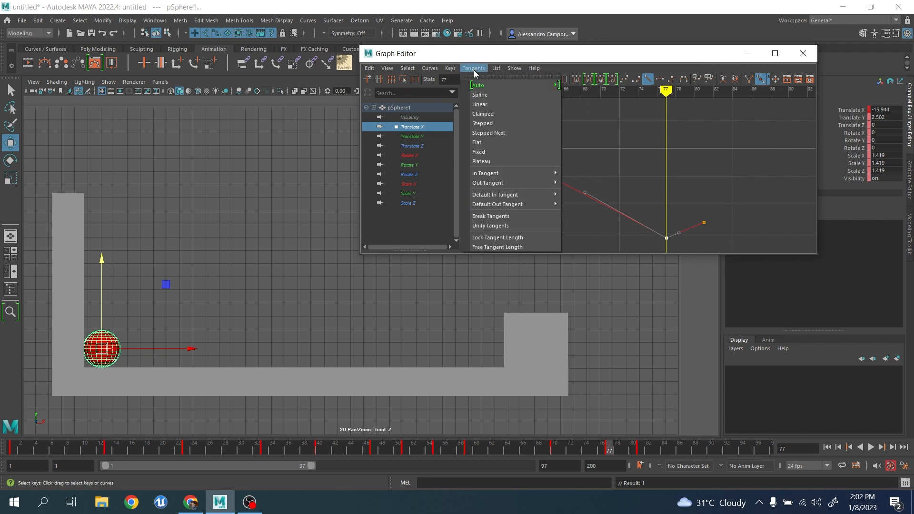
click(497, 215)
drag(574, 179, 599, 215)
middle_drag(600, 215, 601, 236)
Examine the shape of the Translate X curve around the wall contact and check the ball's position at frame 80
scroll(601, 236, down, 3)
alt+middle_drag(612, 190, 628, 204)
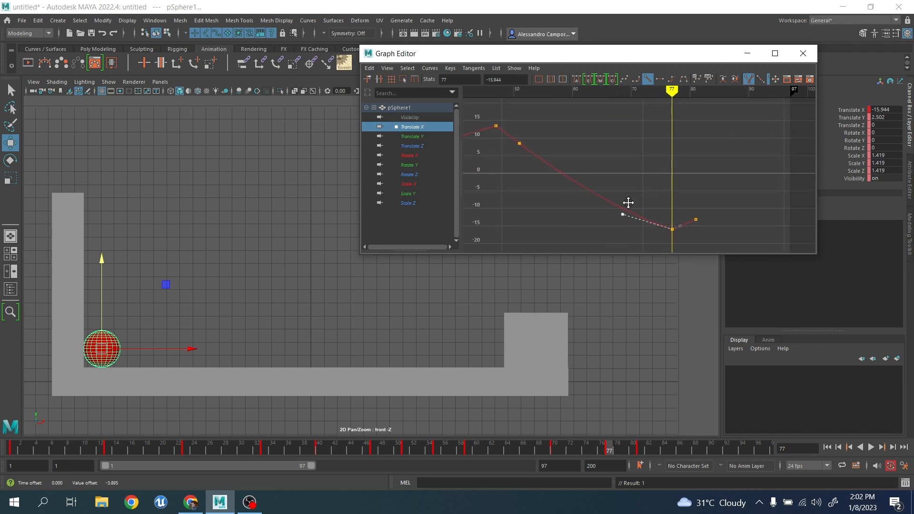
alt+shift+right_drag(628, 204, 650, 186)
scroll(648, 185, down, 2)
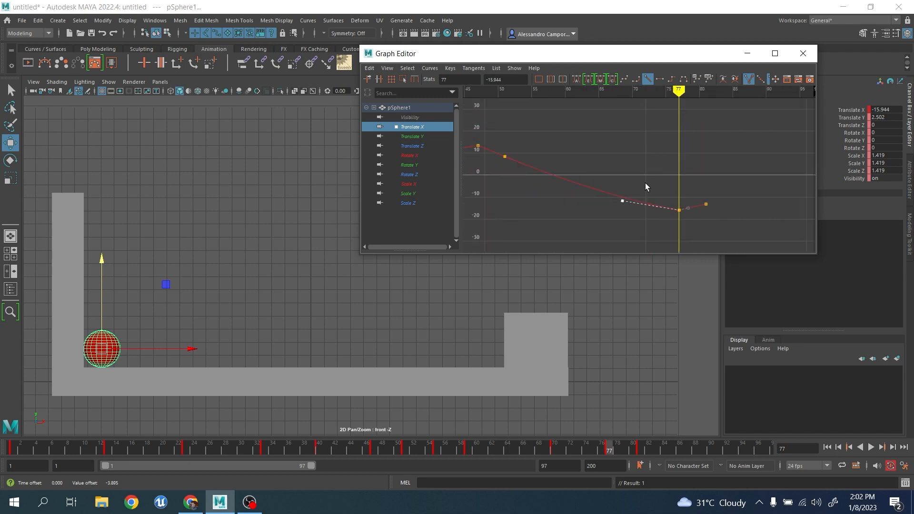
alt+middle_drag(540, 170, 629, 181)
scroll(713, 185, down, 3)
scroll(618, 184, up, 2)
scroll(616, 189, up, 4)
scroll(675, 201, up, 2)
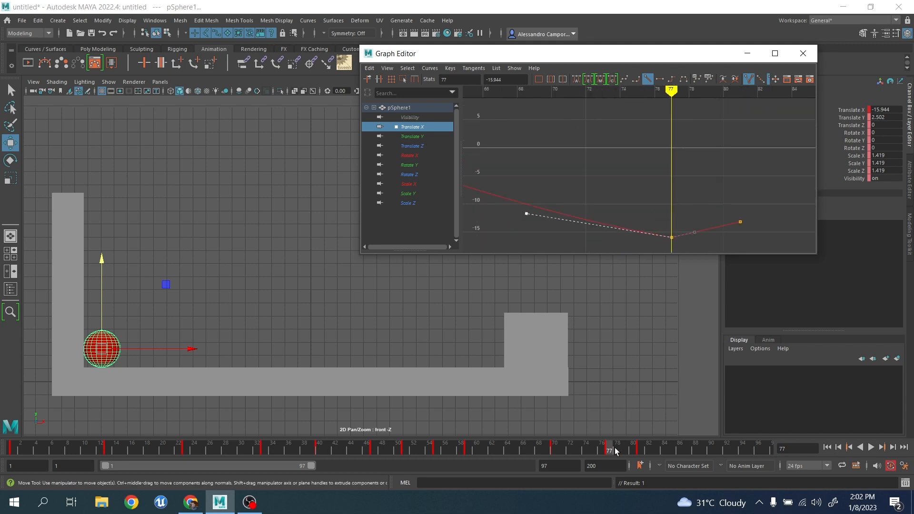
mouse_move(617, 449)
mouse_down()
mouse_move(657, 450)
mouse_move(633, 449)
mouse_up()
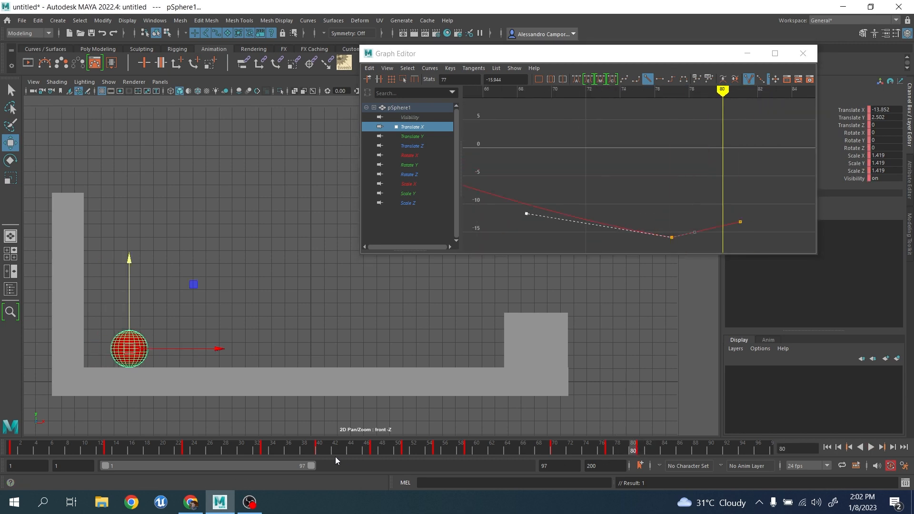
Extend the playback range to frame 126
drag(308, 469, 408, 467)
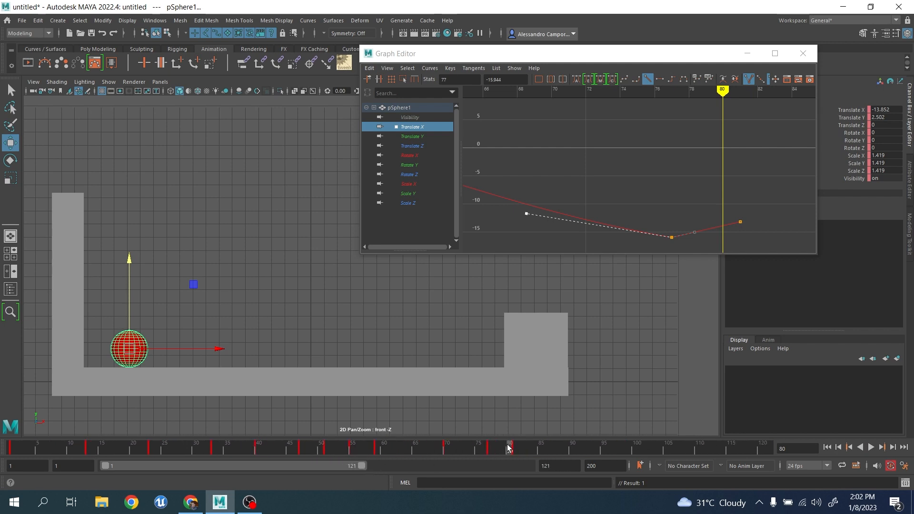
drag(508, 447, 563, 451)
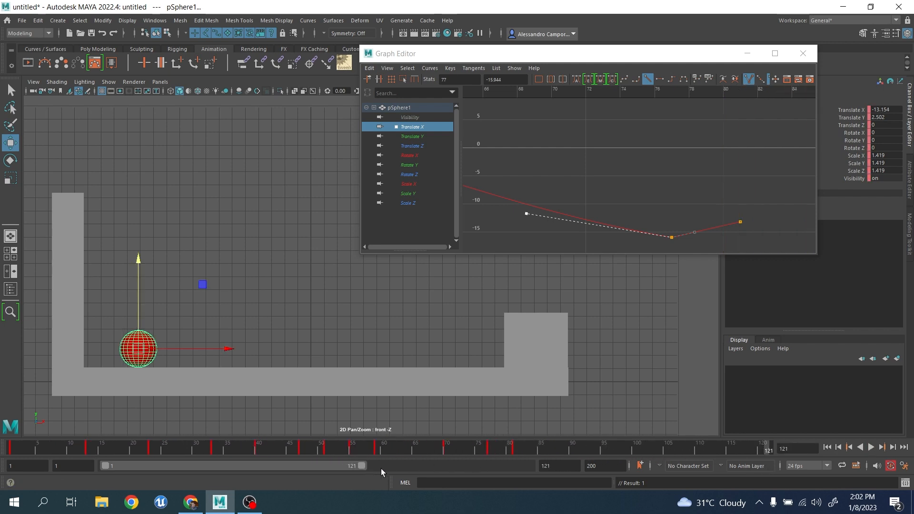
drag(362, 468, 373, 466)
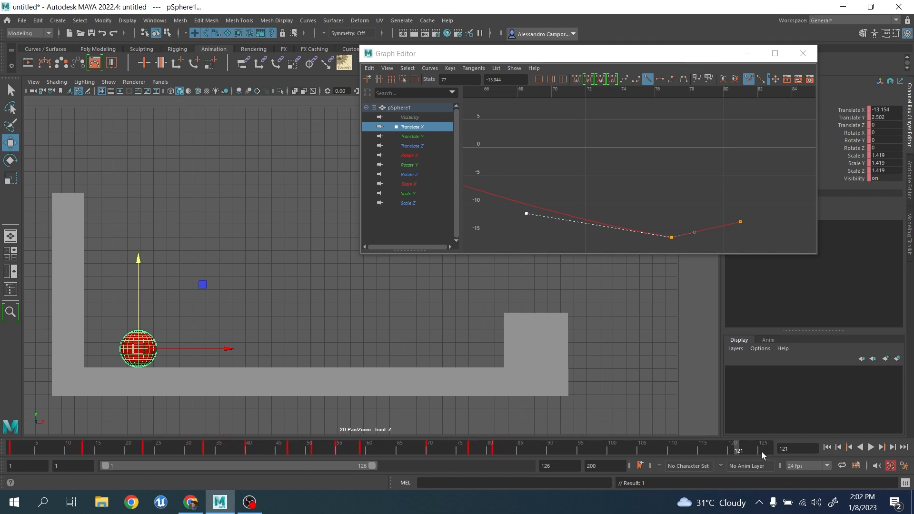
Key the ball at frame 125 farther along the floor, away from the wall, at Translate X about -1.045
scroll(559, 176, down, 4)
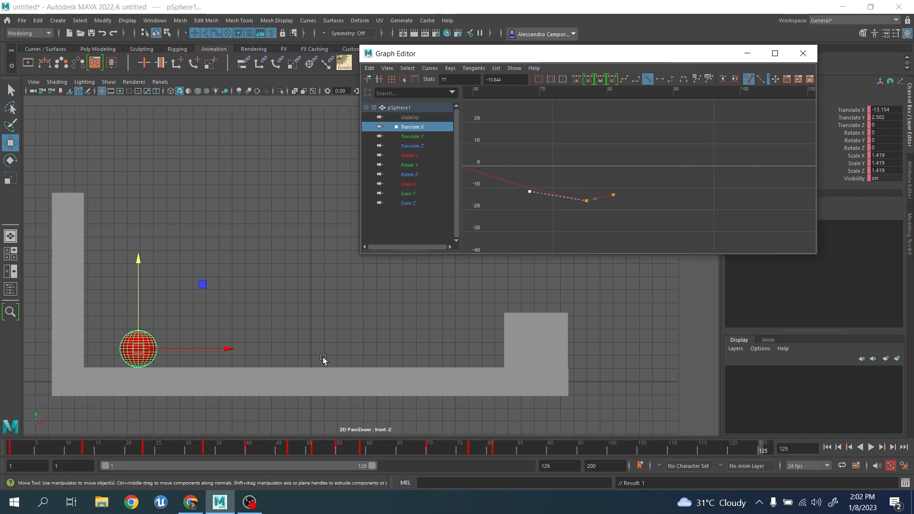
drag(232, 352, 391, 351)
scroll(722, 167, down, 4)
alt+middle_drag(722, 167, 664, 176)
alt+shift+right_drag(665, 175, 638, 132)
alt+middle_drag(651, 165, 650, 127)
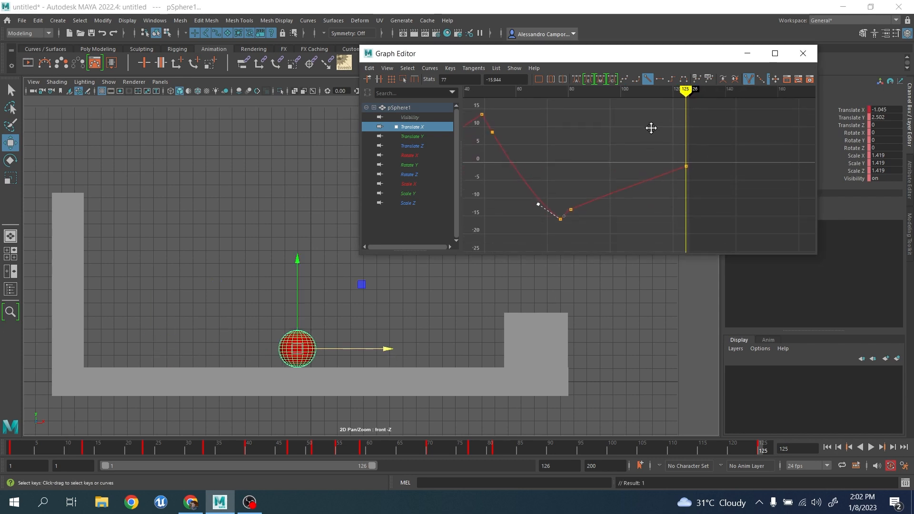
Apply auto tangents to the Translate X keys at frames 81 and 125
drag(718, 132, 561, 232)
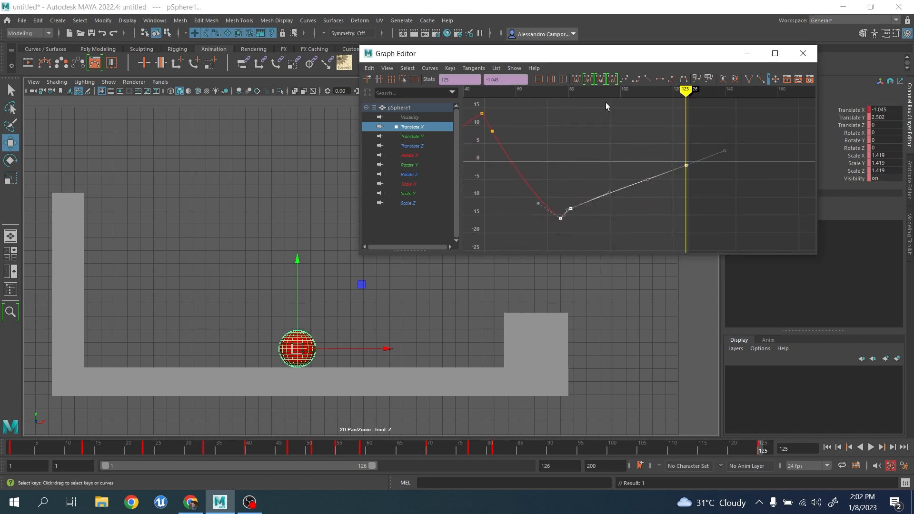
drag(685, 135, 565, 212)
click(577, 80)
click(593, 140)
Steepen the outgoing tangent of the Translate X key at frame 81
scroll(592, 143, up, 3)
alt+middle_drag(562, 185, 581, 157)
drag(537, 168, 581, 219)
drag(611, 171, 611, 151)
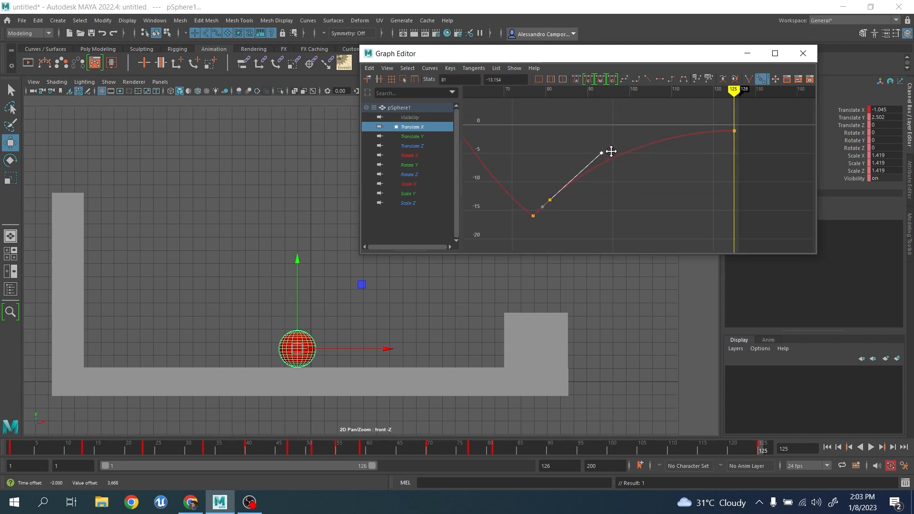
Play back the animation to review the ball's roll after the wall contact
drag(656, 444, 199, 374)
click(867, 447)
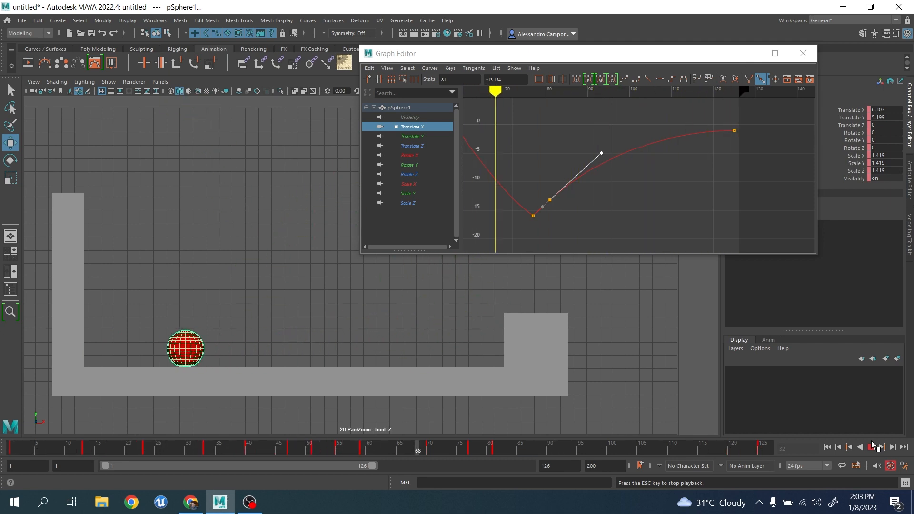
click(871, 446)
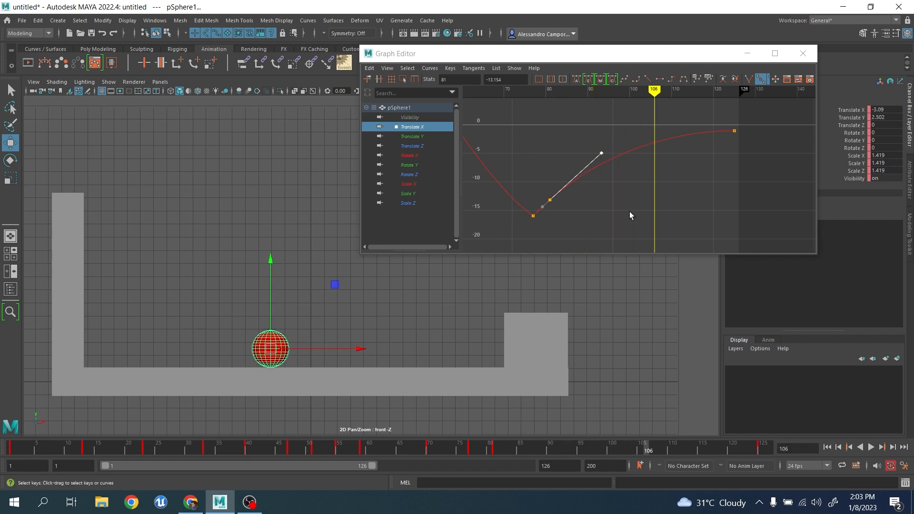
Lower the Translate X key at frame 81 to about -14.164
middle_drag(605, 193, 647, 170)
key(ctrl+z)
alt+middle_drag(592, 215, 646, 186)
scroll(646, 186, up, 5)
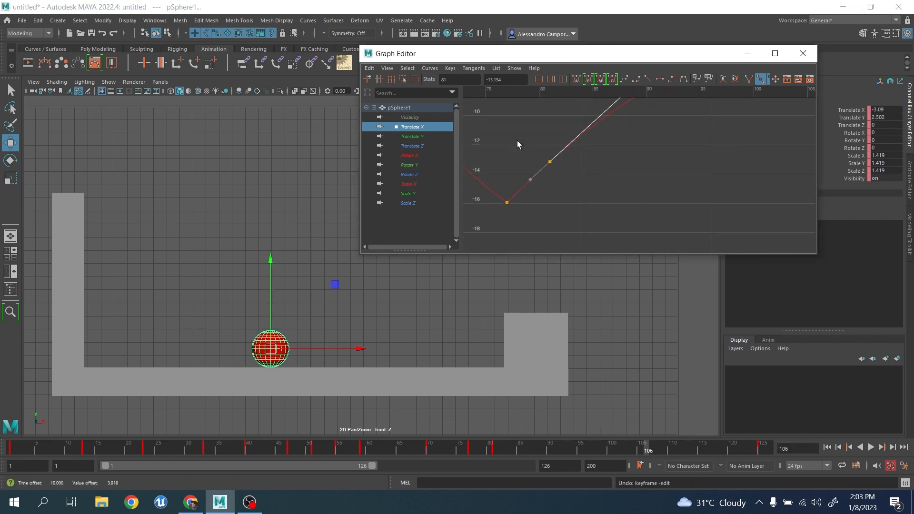
drag(517, 142, 591, 197)
middle_drag(587, 196, 583, 211)
alt+middle_drag(494, 201, 575, 211)
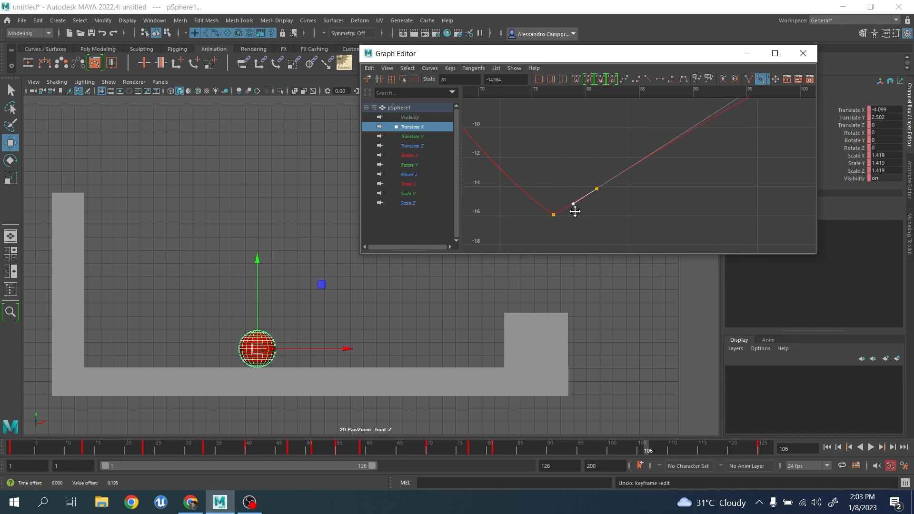
Lower the Translate X key at frame 81 to about -14.414 and adjust the outgoing tangents of the keys at frames 77 and 81
click(553, 214)
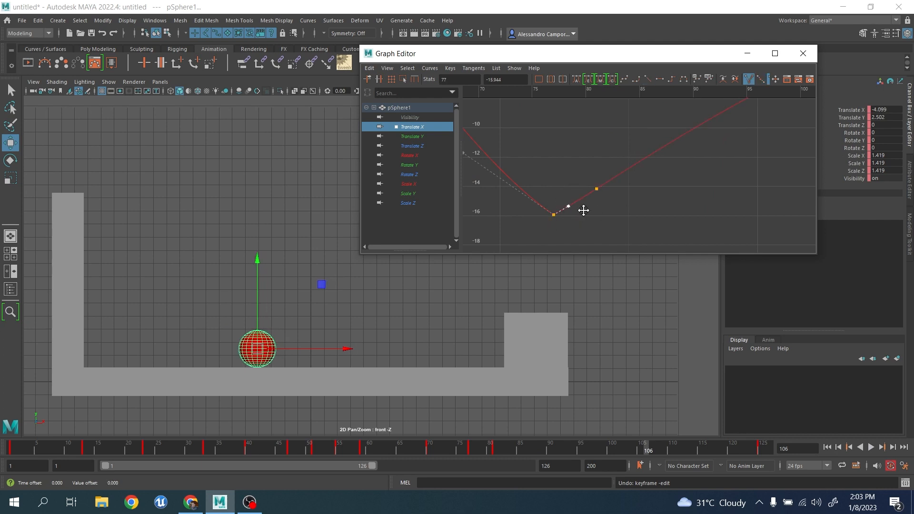
alt+middle_drag(649, 175, 612, 185)
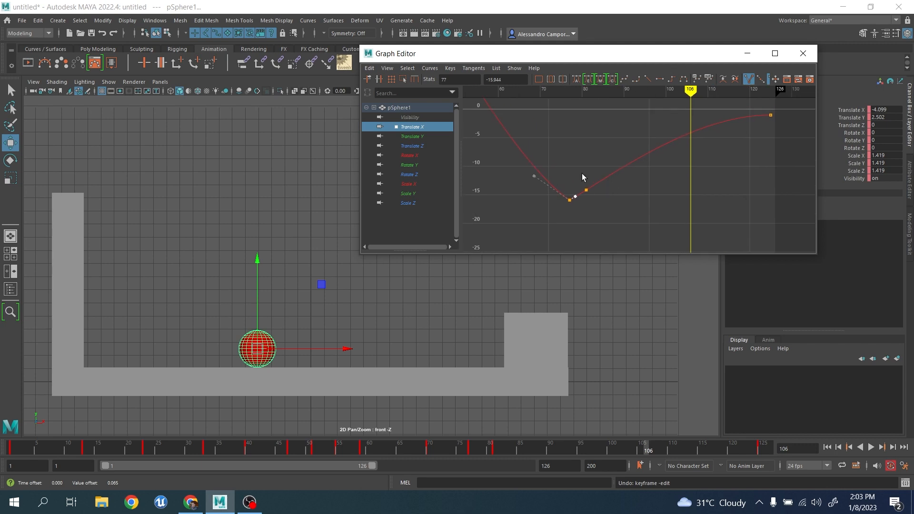
drag(581, 174, 608, 197)
middle_drag(609, 197, 608, 198)
middle_drag(683, 170, 637, 189)
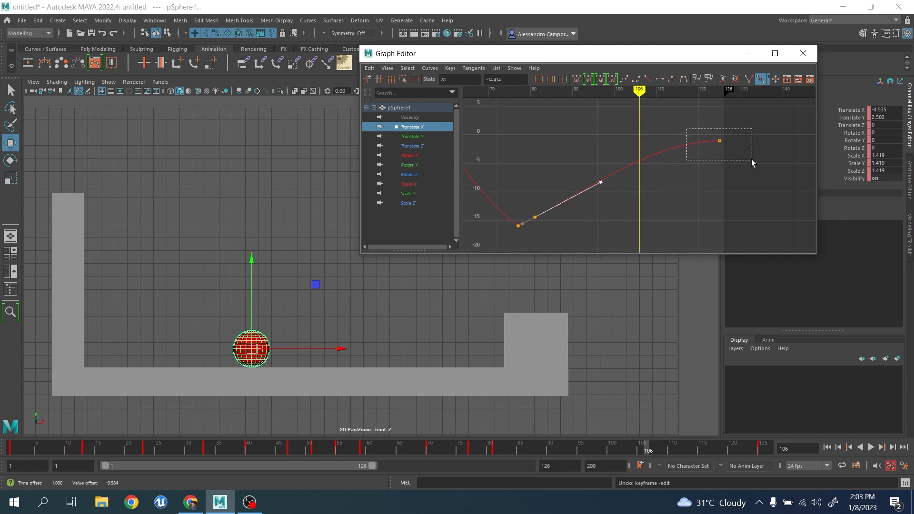
Select the Translate X key at frame 125 and play back the animation to review how the roll slows down
drag(750, 159, 752, 161)
click(873, 448)
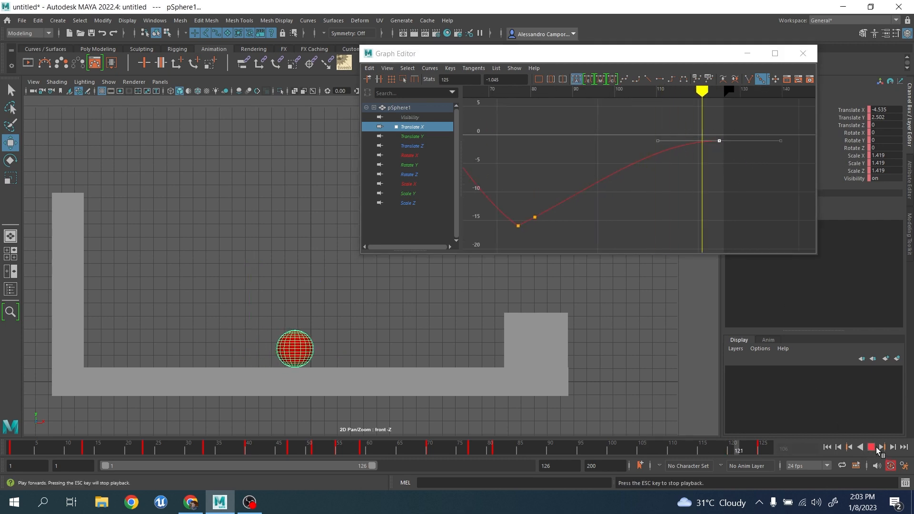
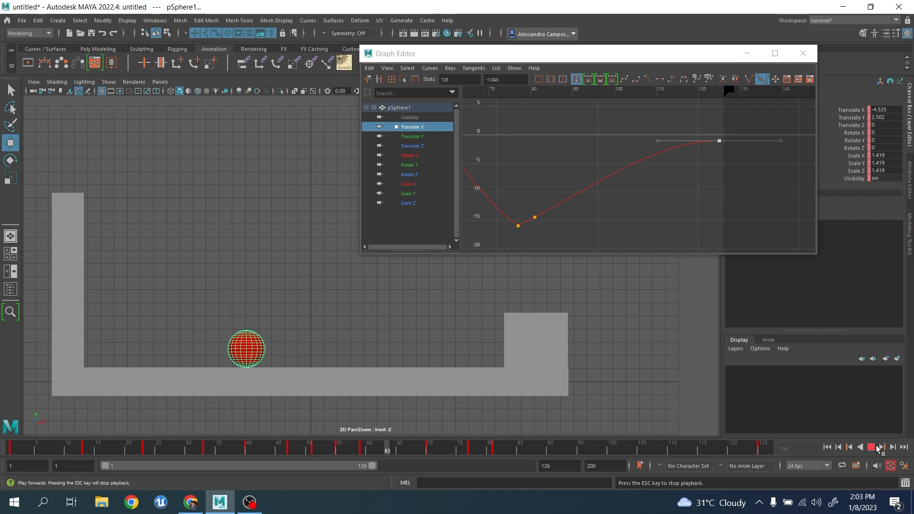
click(875, 448)
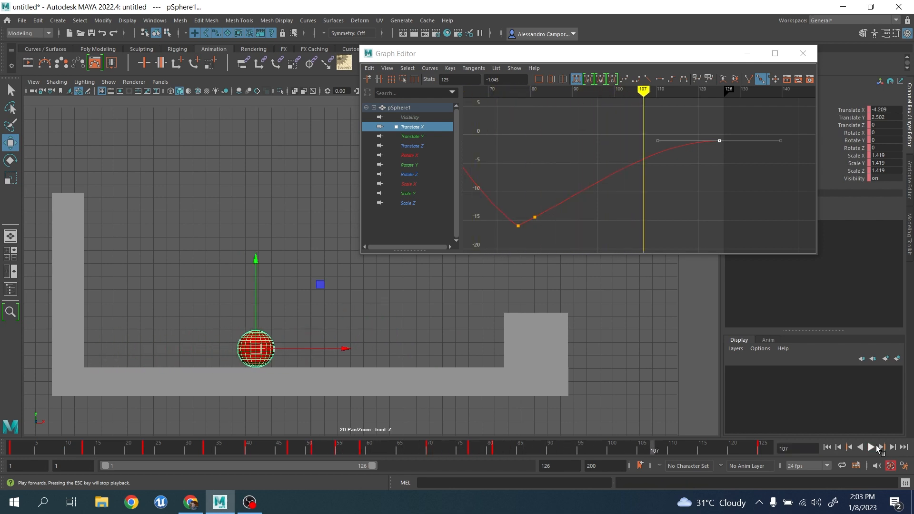
Try to lengthen the incoming tangent of the Translate X key at frame 125, and undo the change
drag(619, 126, 679, 159)
middle_drag(662, 156, 651, 156)
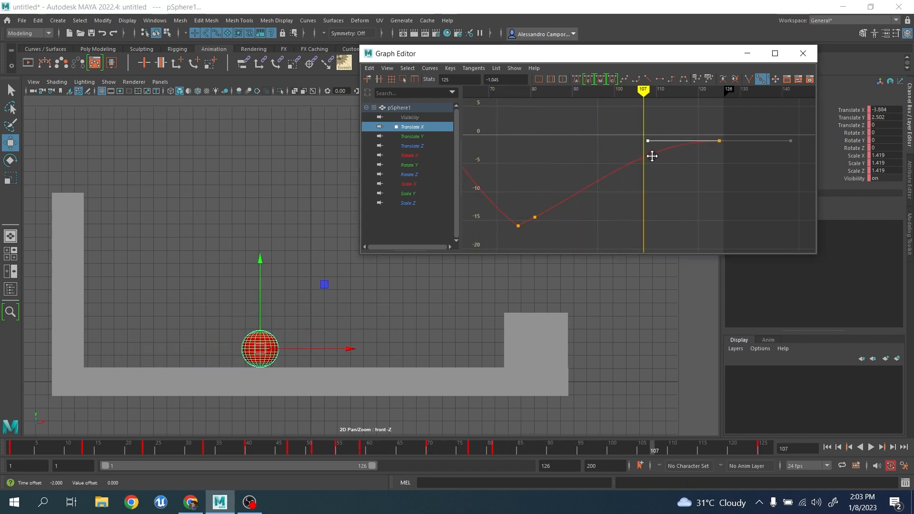
key(ctrl+z)
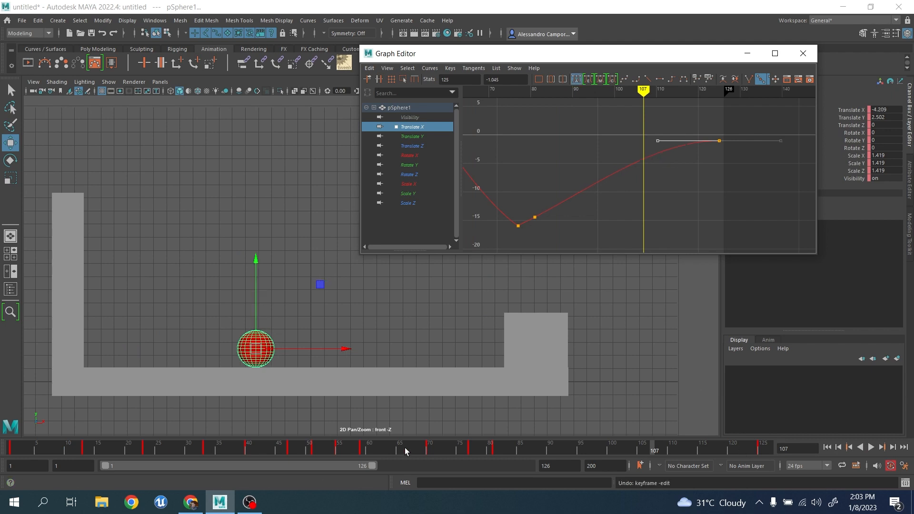
Extend the playback range to frame 166, move the last key to frame 135 and place the ball there at Translate X about -0.61
drag(372, 466, 456, 465)
shift+drag(570, 450, 597, 451)
drag(582, 450, 623, 450)
drag(389, 349, 395, 349)
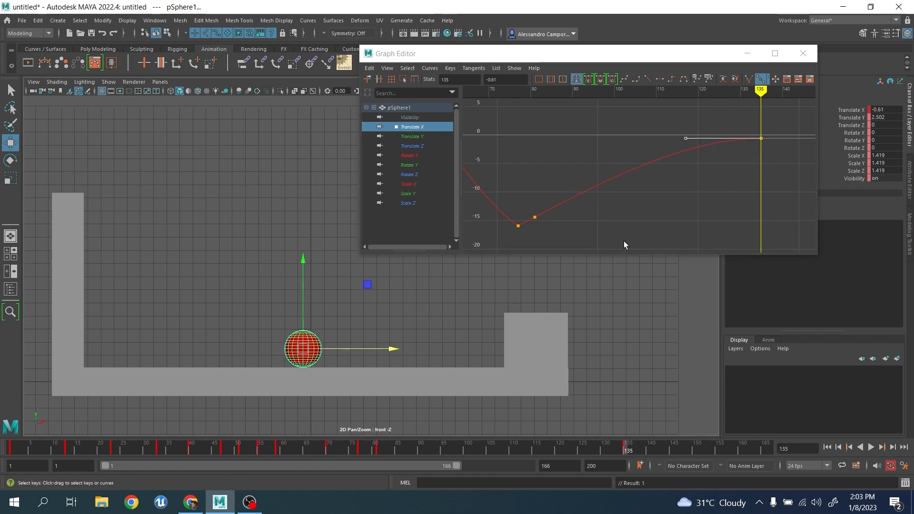
Lengthen the incoming tangent of the Translate X key at frame 135
drag(686, 143, 681, 145)
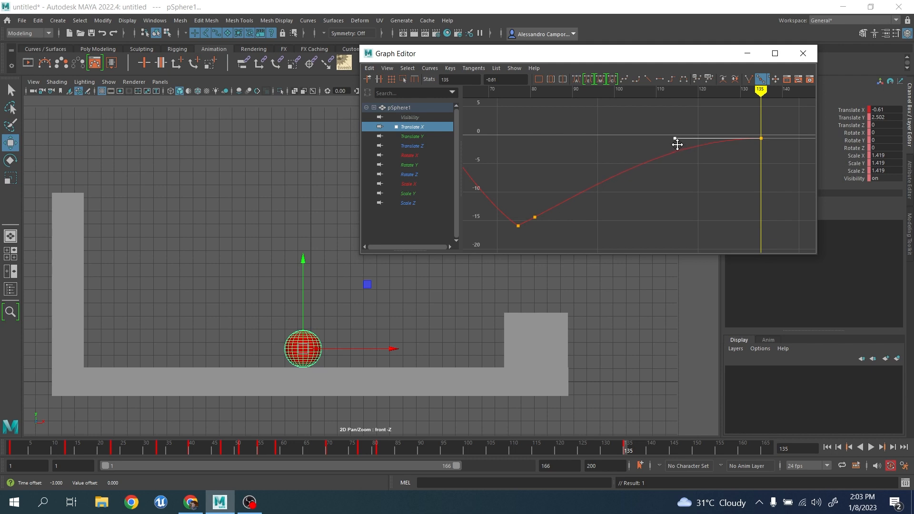
alt+shift+right_drag(583, 196, 583, 191)
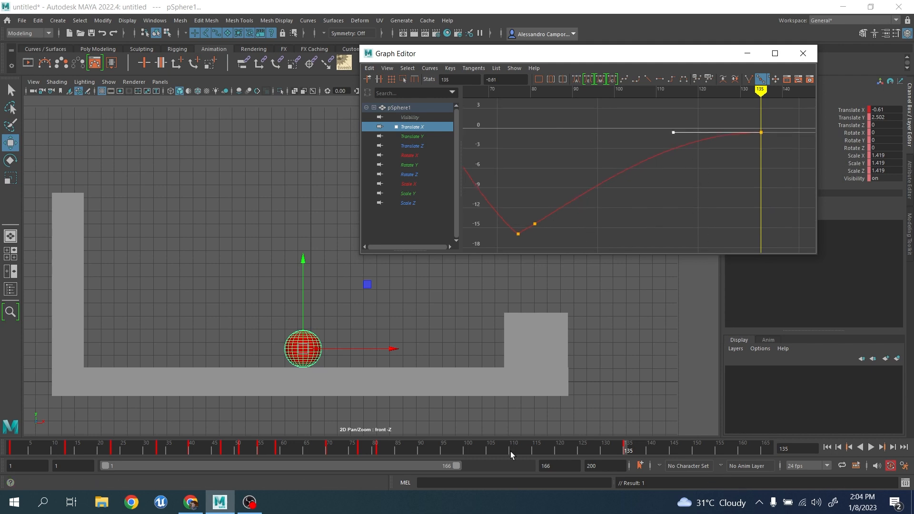
Play back the animation to review how the ball's roll slows down to frame 135
click(136, 446)
click(871, 448)
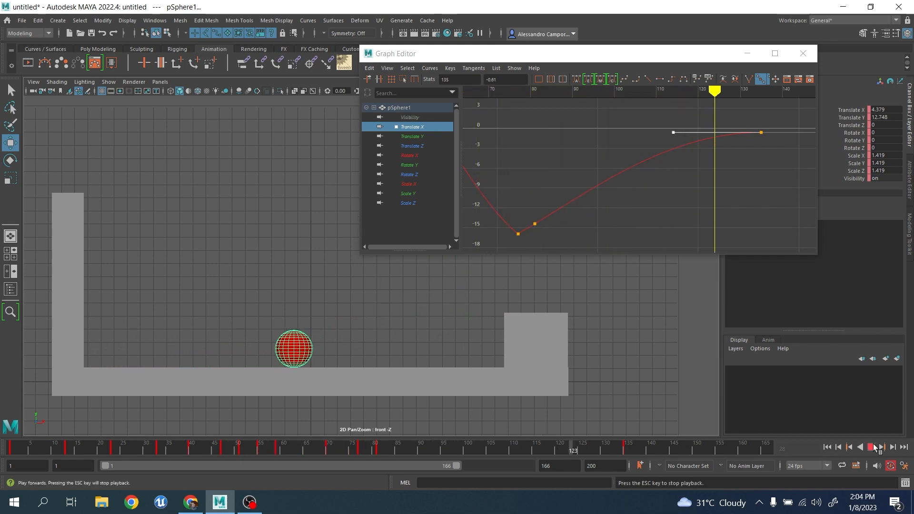
click(871, 447)
Scale the Translate X keys from frame 77 to 135 vertically, bringing the last key down to about -2.81
drag(524, 108, 759, 253)
click(403, 79)
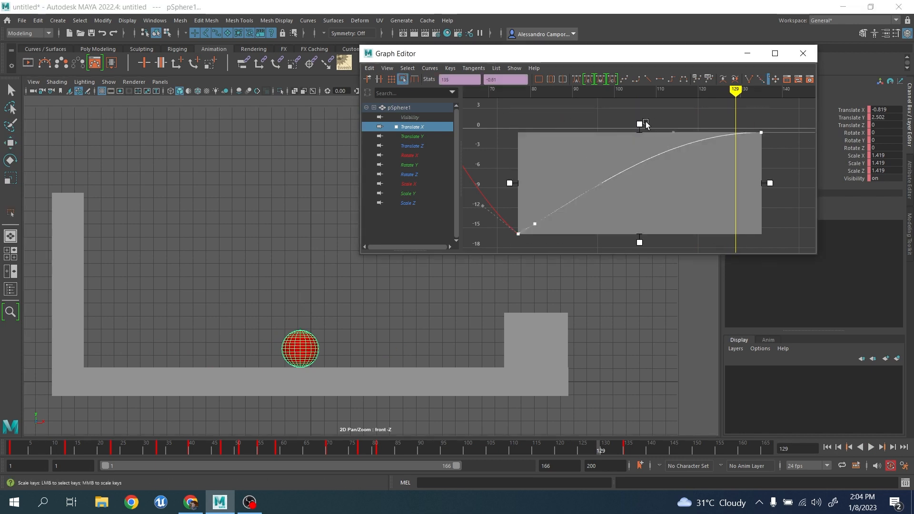
drag(646, 125, 639, 139)
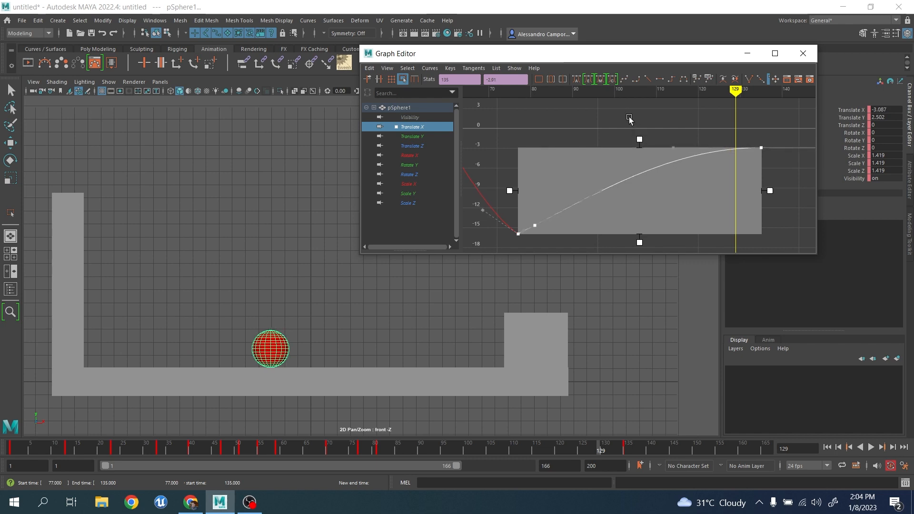
click(629, 119)
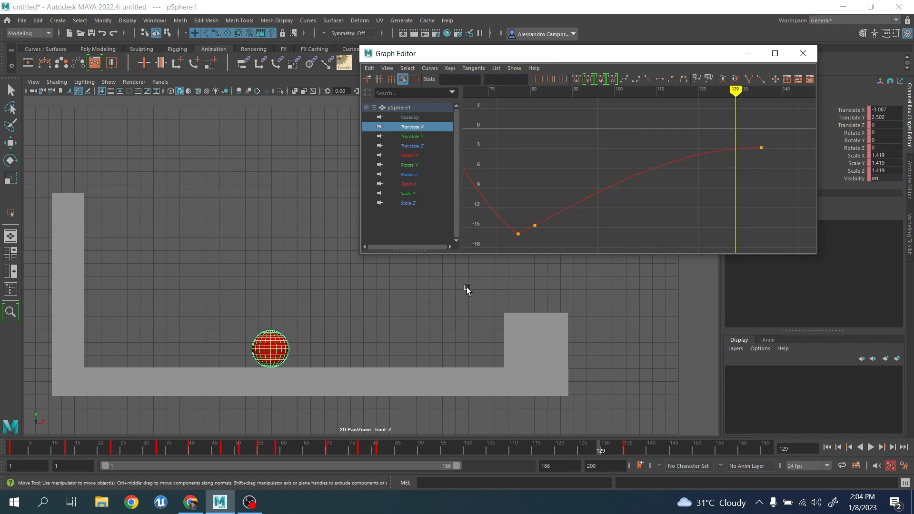
Adjust the outgoing tangent of the Translate X key at frame 77 to line up with the key at frame 81
alt+middle_drag(506, 202, 592, 195)
drag(619, 246, 622, 241)
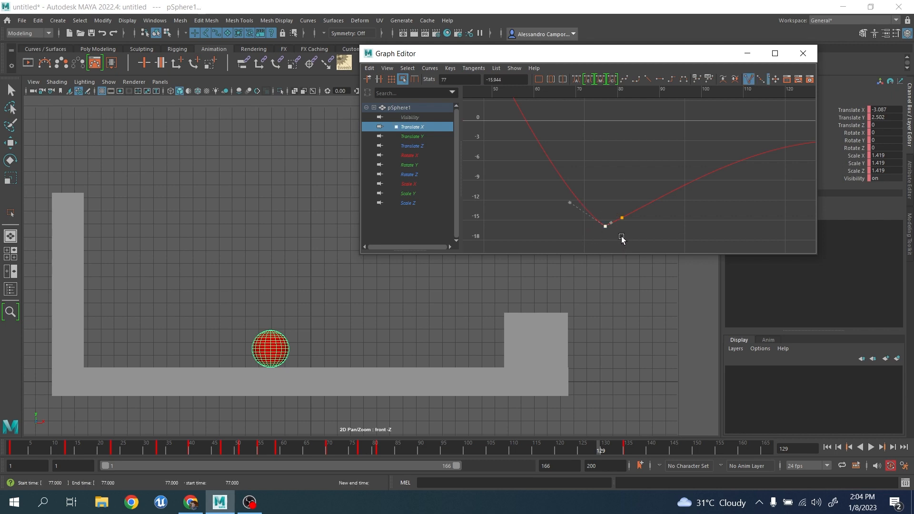
scroll(622, 241, up, 5)
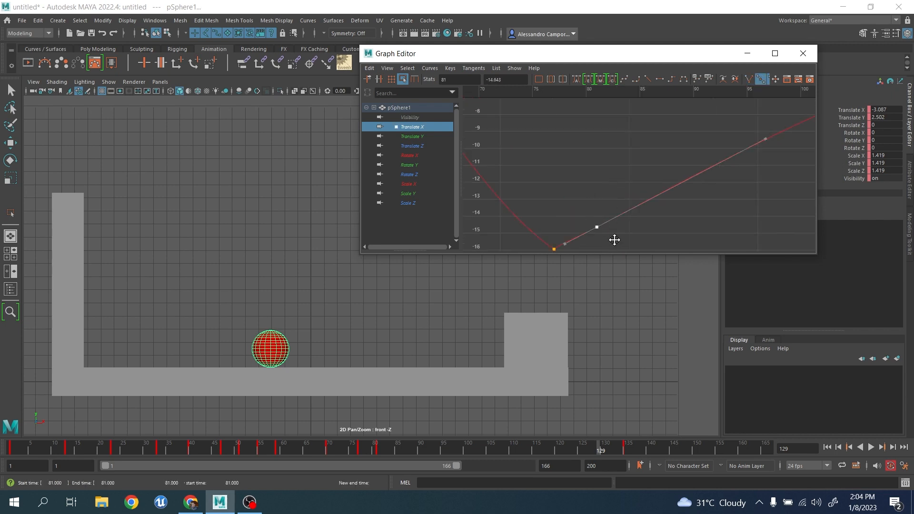
scroll(608, 184, up, 5)
drag(522, 187, 545, 224)
drag(551, 180, 558, 187)
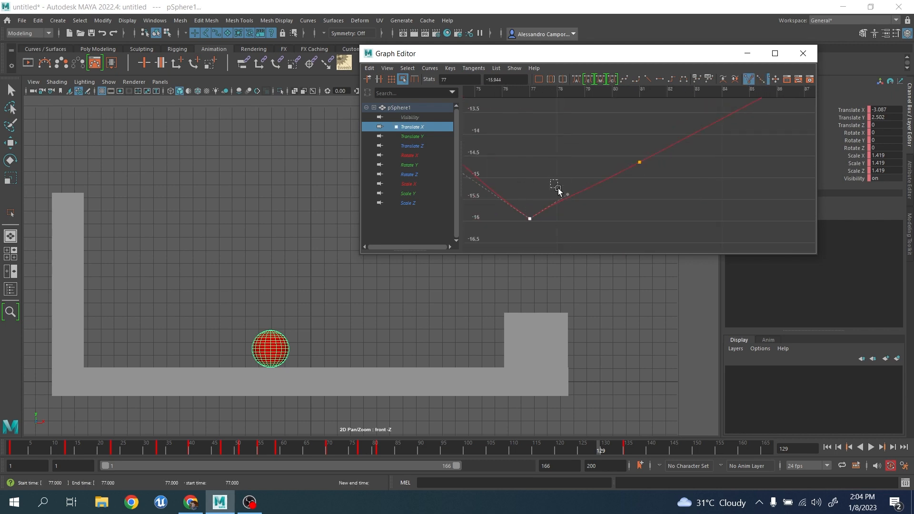
key(w)
middle_drag(570, 198, 575, 200)
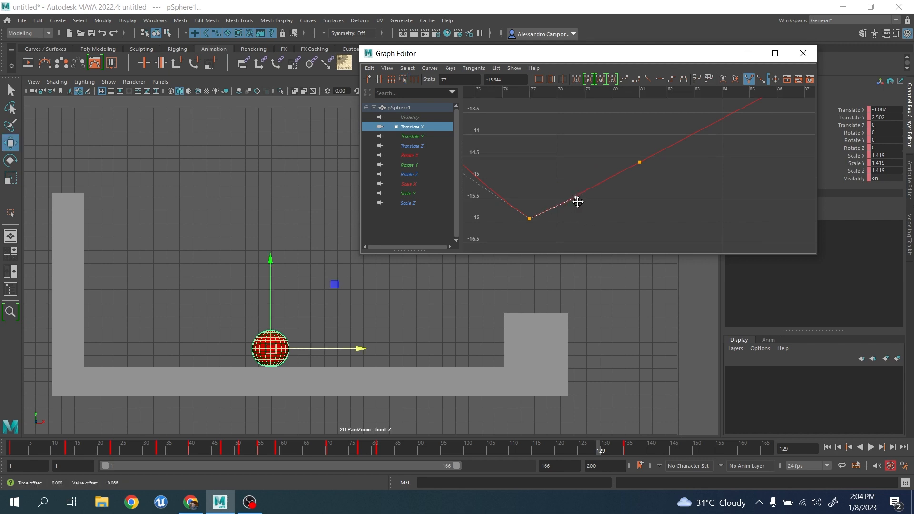
Delete the Translate X key at frame 81 and lengthen the outgoing tangent of the key at frame 77
drag(675, 184, 677, 182)
key(Delete)
scroll(676, 182, down, 5)
scroll(682, 178, down, 3)
alt+middle_drag(660, 168, 527, 205)
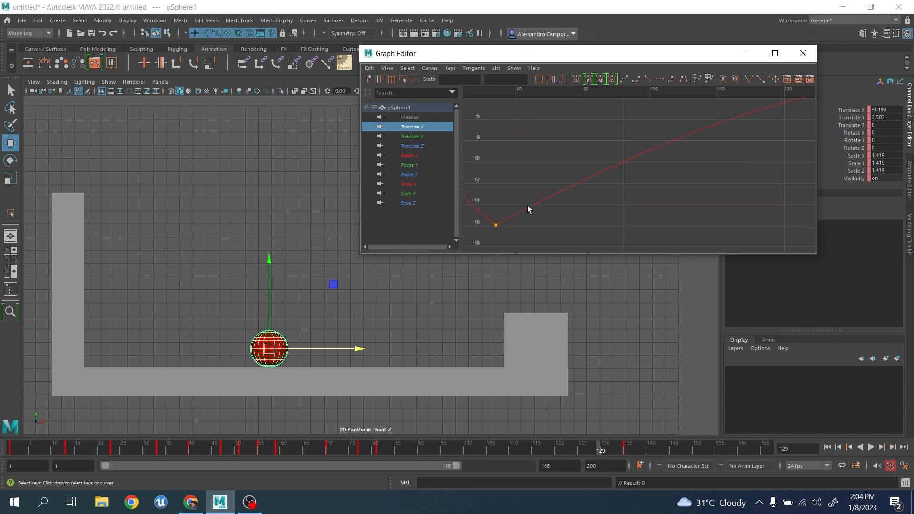
alt+middle_drag(625, 165, 581, 192)
scroll(638, 168, down, 3)
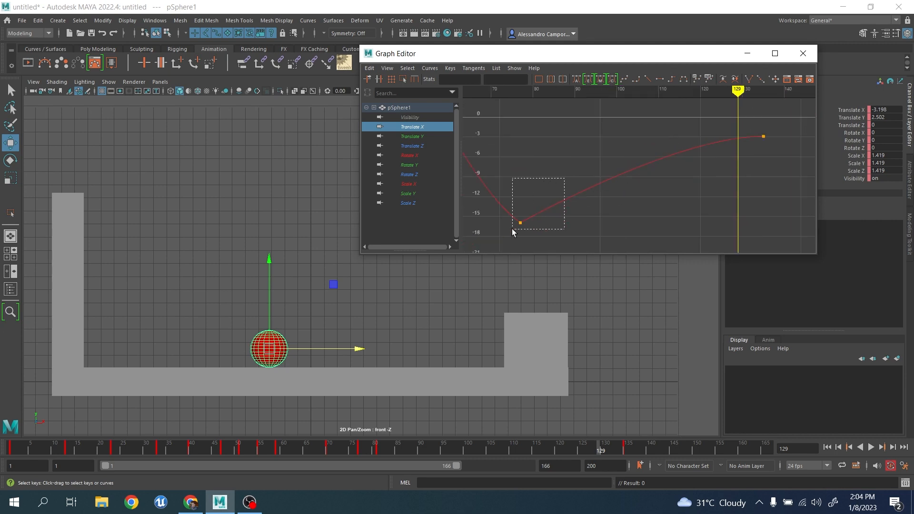
drag(512, 228, 513, 229)
middle_drag(553, 227, 578, 212)
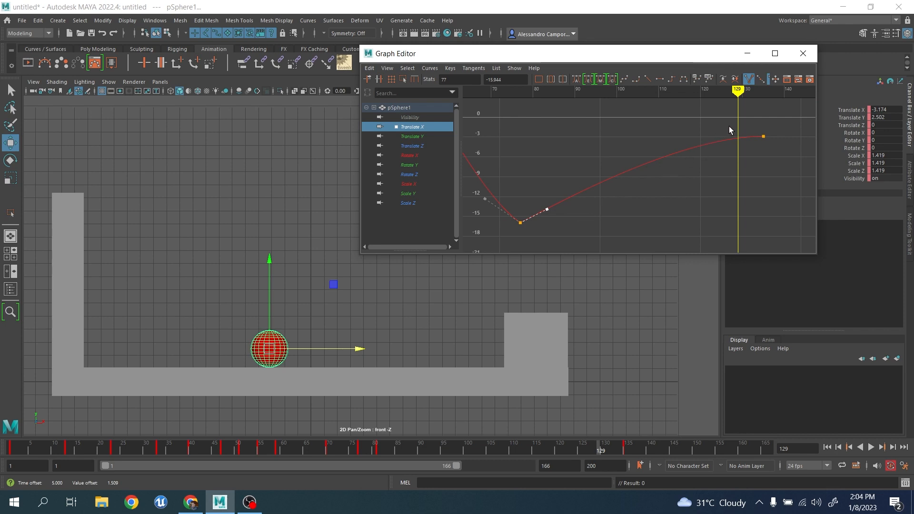
Play back the animation from frame 1 to review the ball's roll after the wall hit
click(826, 447)
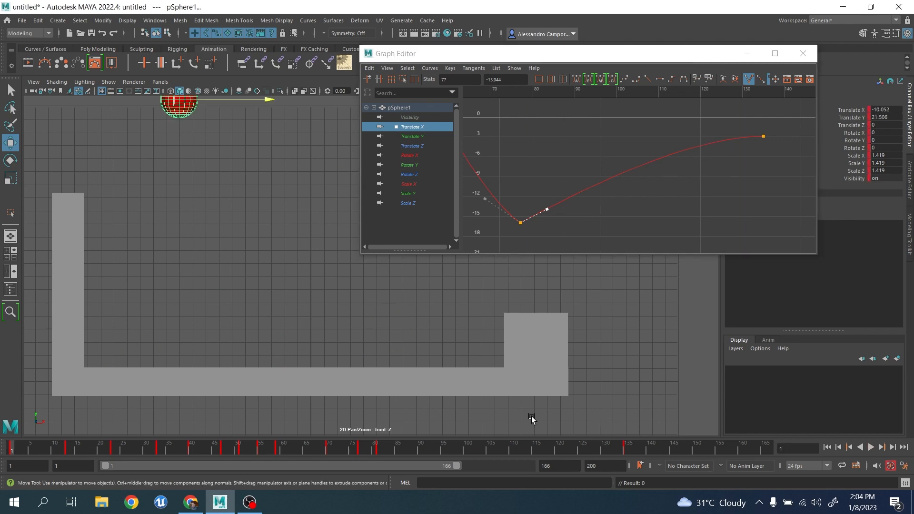
click(871, 450)
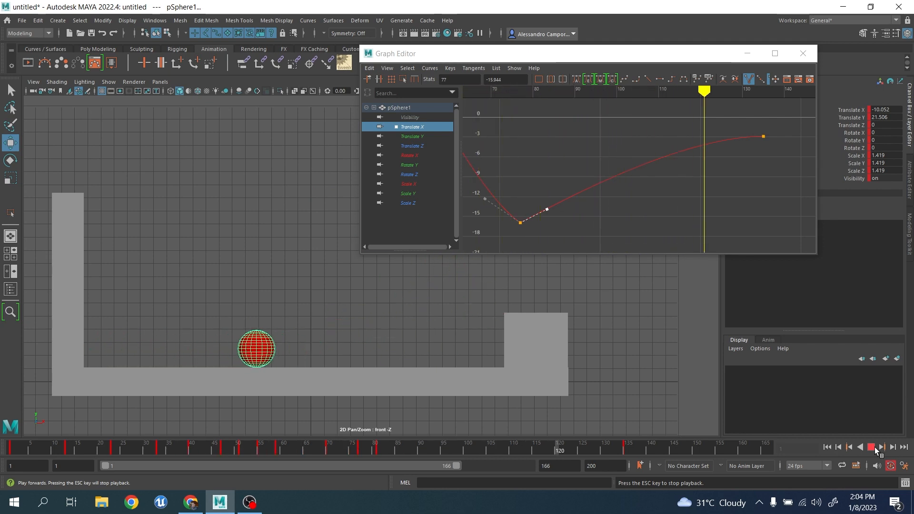
click(871, 447)
Go to frame 59 and show the Translate Y curve around its last floor bounce
mouse_move(279, 449)
mouse_down()
mouse_move(173, 435)
mouse_move(277, 448)
mouse_up()
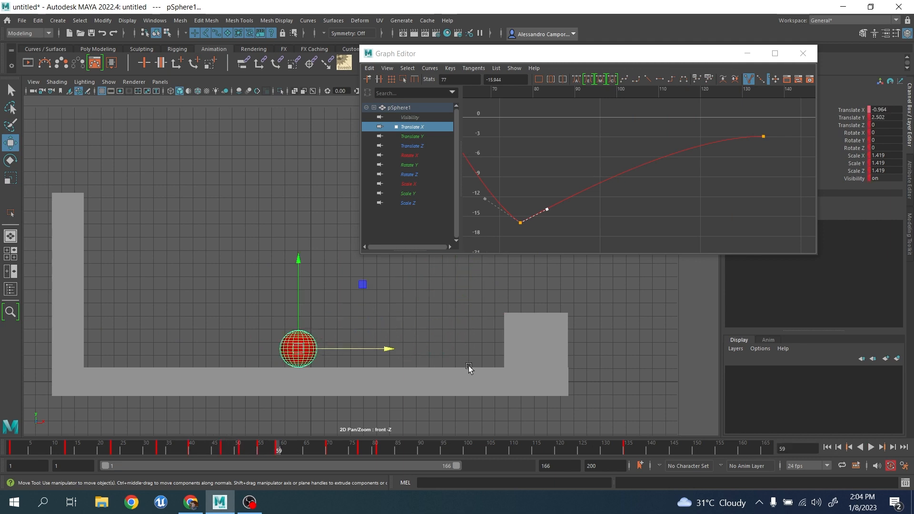
alt+middle_drag(628, 153, 754, 175)
click(427, 137)
alt+middle_drag(597, 197, 663, 150)
scroll(653, 155, up, 5)
alt+shift+right_drag(627, 133, 622, 162)
alt+middle_drag(621, 162, 643, 188)
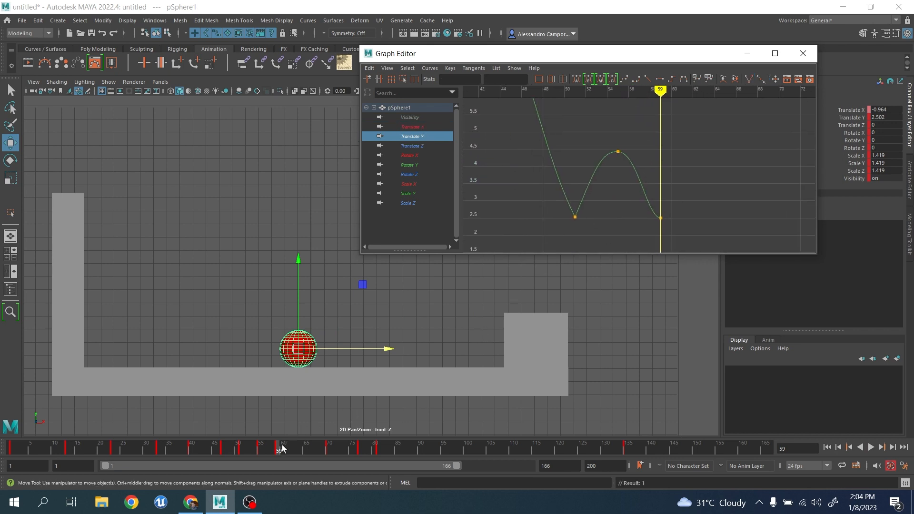
Add another floor bounce by keying the ball's Translate Y at about 4.08 on frame 64 and 2.518 on frame 68
drag(281, 448, 301, 449)
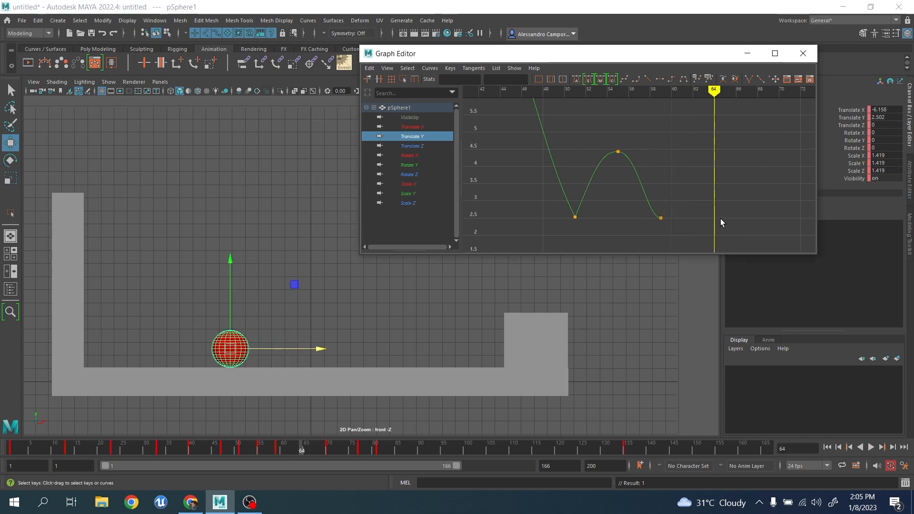
right_drag(720, 218, 693, 191)
click(661, 218)
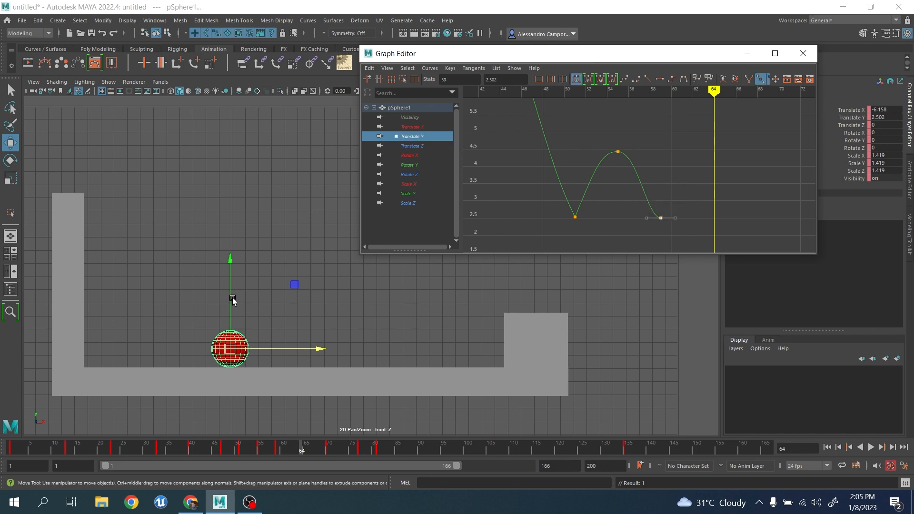
drag(232, 297, 230, 292)
drag(702, 185, 733, 227)
middle_drag(735, 230, 734, 185)
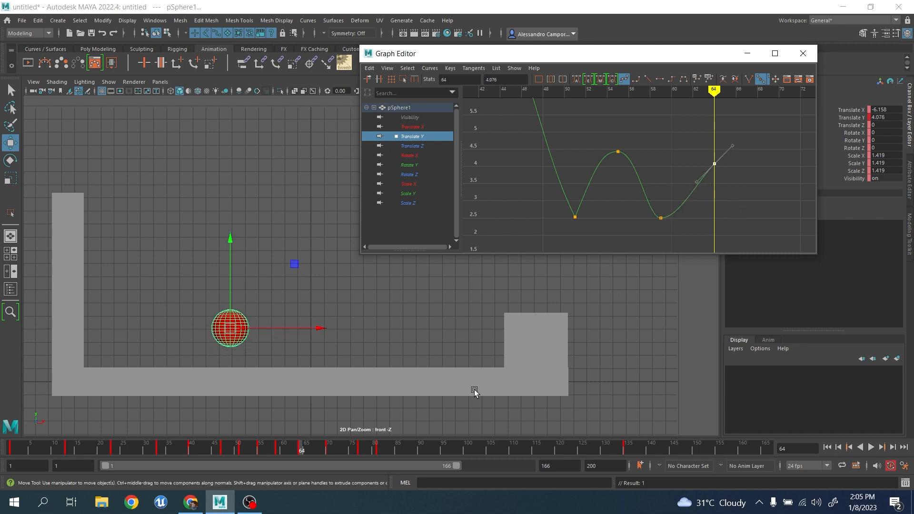
drag(301, 449, 320, 451)
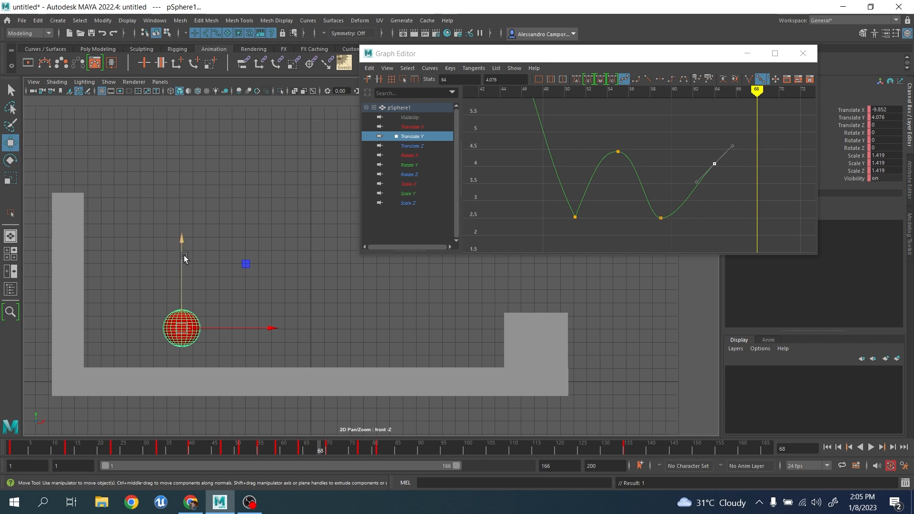
drag(181, 256, 182, 278)
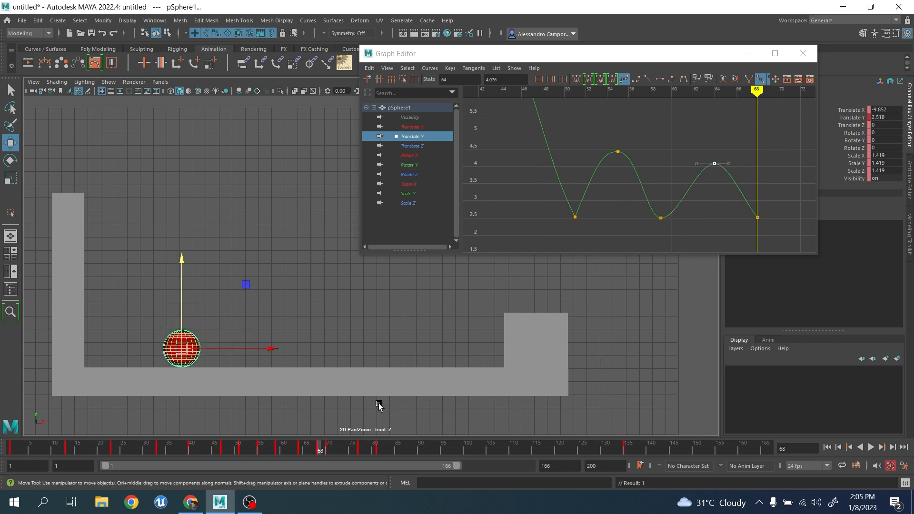
Add a lower bounce by keying the ball's Translate Y at about 3.68 on frame 71 and 2.517 on frame 74
click(322, 450)
drag(325, 451, 333, 449)
drag(157, 346, 157, 327)
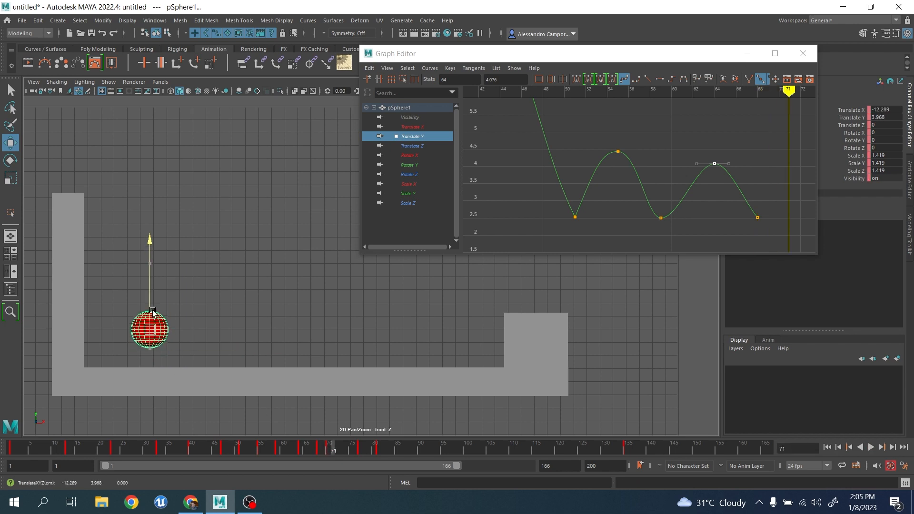
key(s)
alt+middle_drag(734, 151, 639, 159)
drag(681, 163, 710, 195)
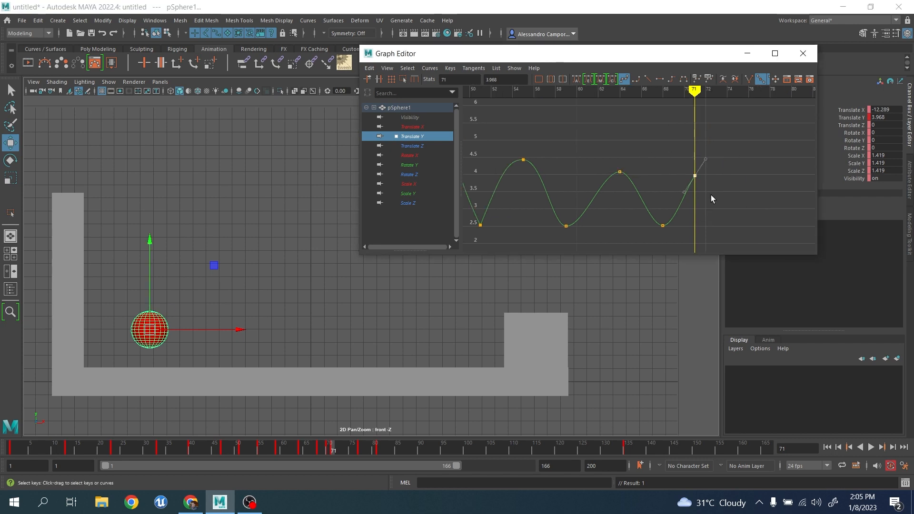
middle_drag(710, 195, 712, 206)
drag(340, 452, 348, 451)
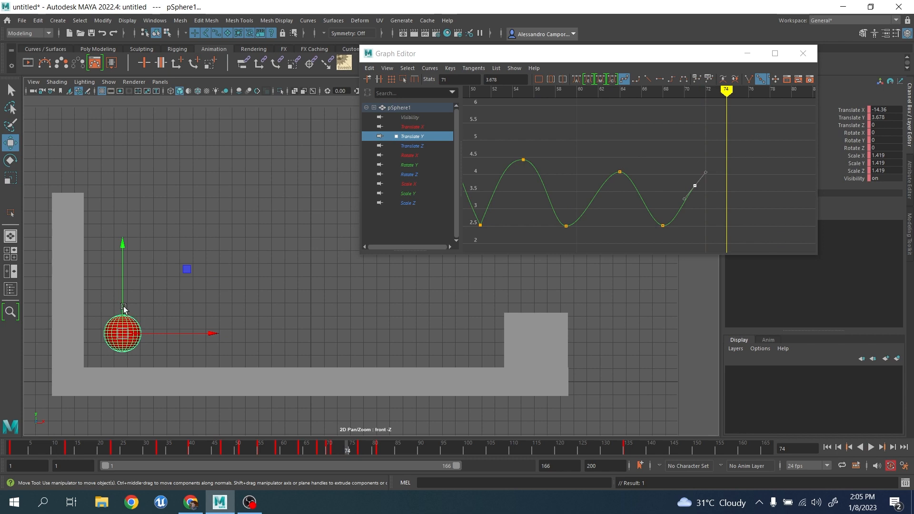
drag(120, 309, 119, 324)
key(s)
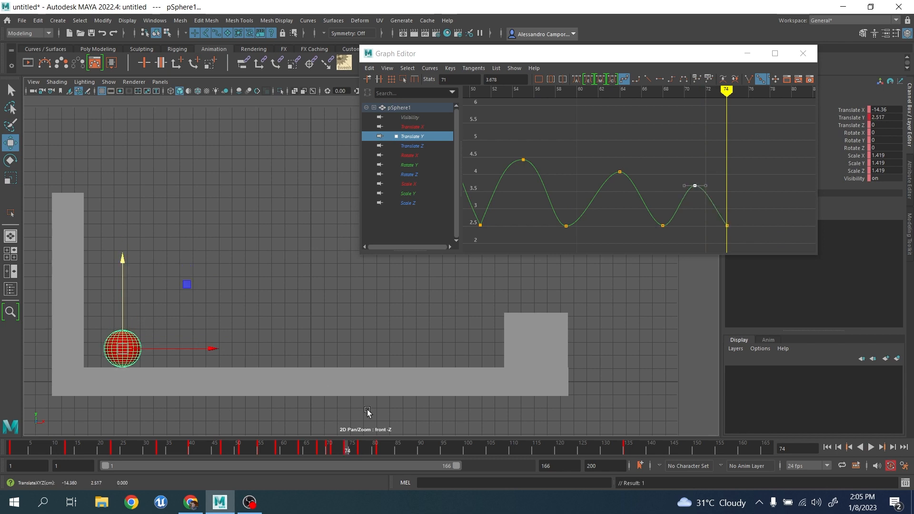
Raise the Translate Y bounce peak at frame 55 to about 4.67
alt+right_drag(685, 186, 593, 145)
alt+middle_drag(592, 146, 660, 149)
click(615, 165)
middle_drag(623, 189, 622, 180)
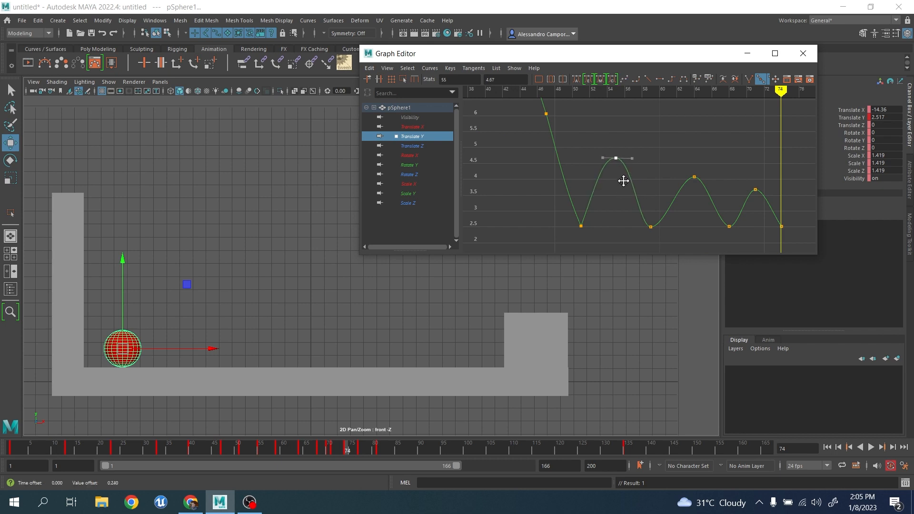
Key the ball's Translate Y at about 3.5 on frame 77, where it touches the wall
alt+middle_drag(728, 206, 635, 167)
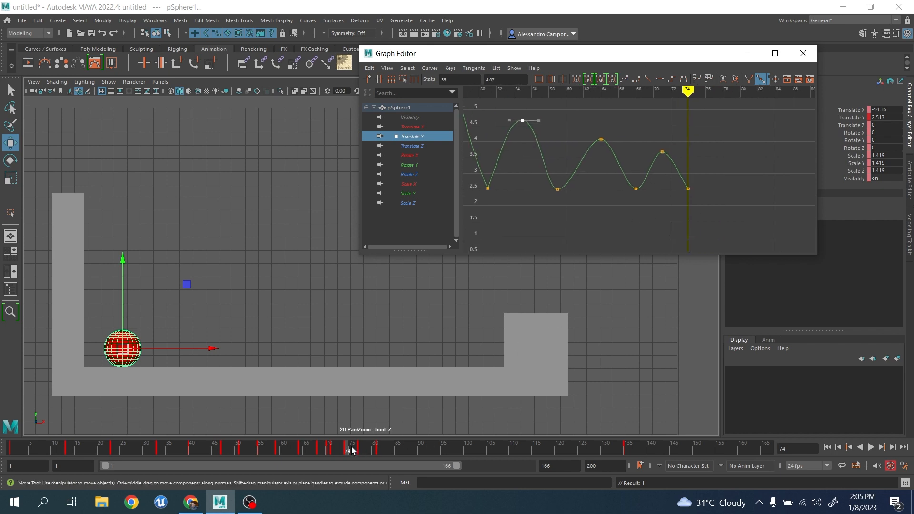
drag(352, 450, 361, 452)
drag(102, 298, 101, 285)
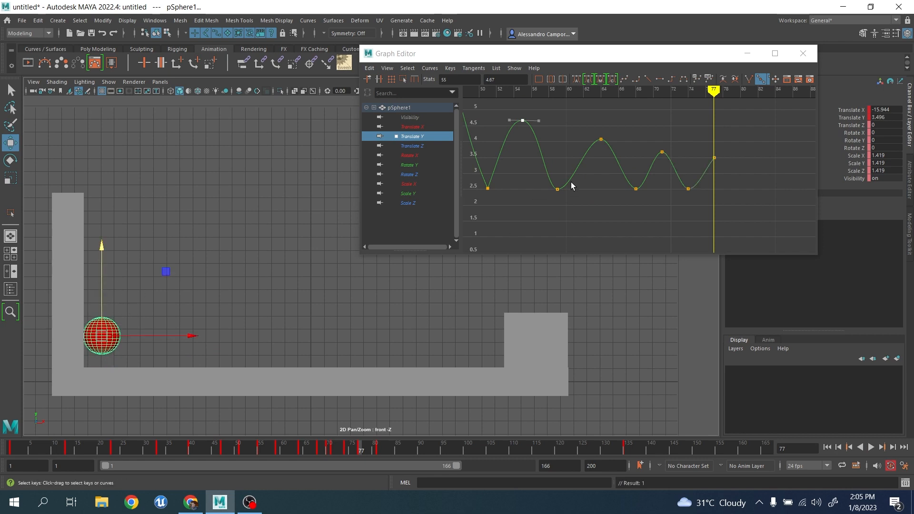
Raise the Translate Y bounce peak at frame 64 to about 4.17
alt+middle_drag(644, 176, 665, 220)
drag(621, 168, 640, 198)
middle_drag(640, 198, 649, 193)
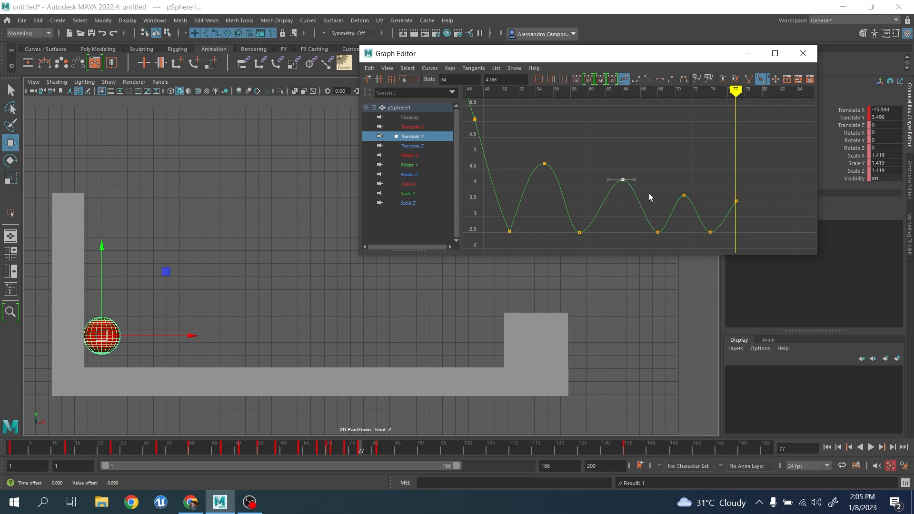
Break the tangents of the Translate Y floor-contact keys at frames 51, 59, 68 and 74
scroll(562, 200, down, 2)
drag(668, 210, 694, 210)
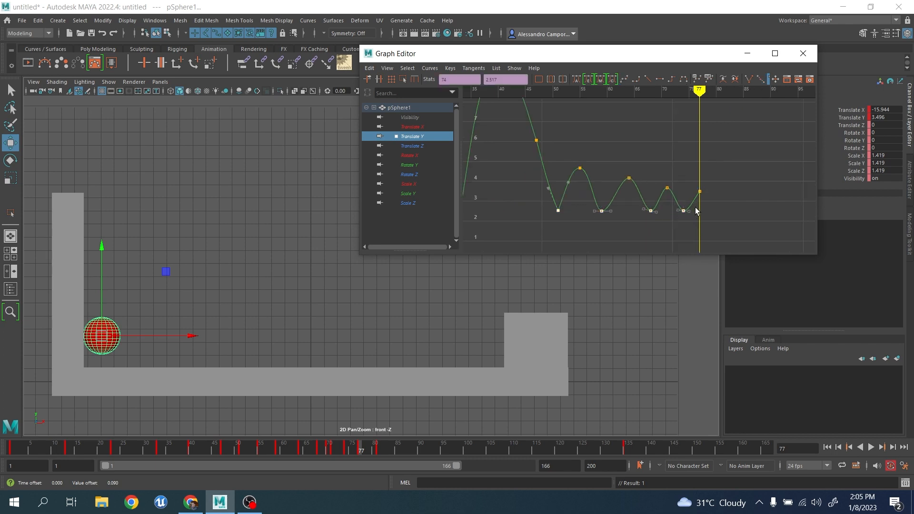
click(474, 68)
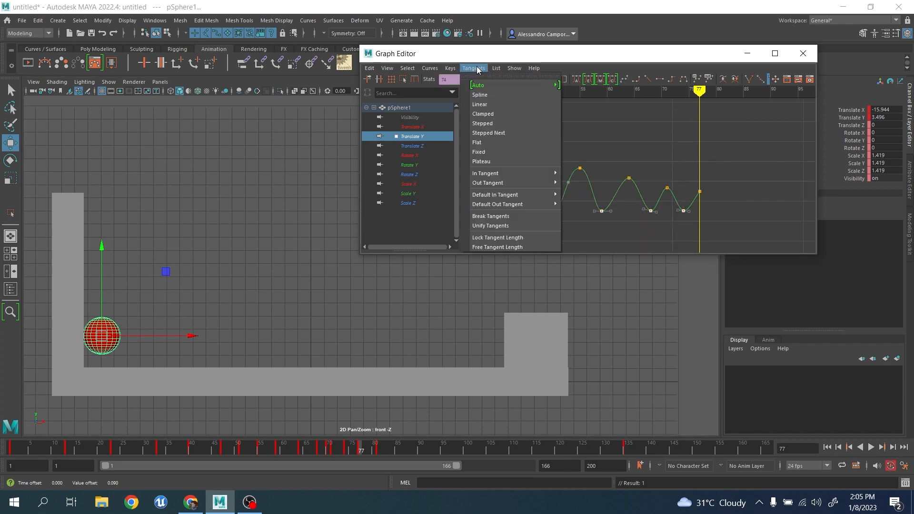
click(492, 216)
Angle both tangents of the Translate Y key at frame 59 upward to form a sharp floor contact
scroll(604, 197, up, 5)
alt+middle_drag(546, 206, 621, 192)
drag(621, 192, 655, 241)
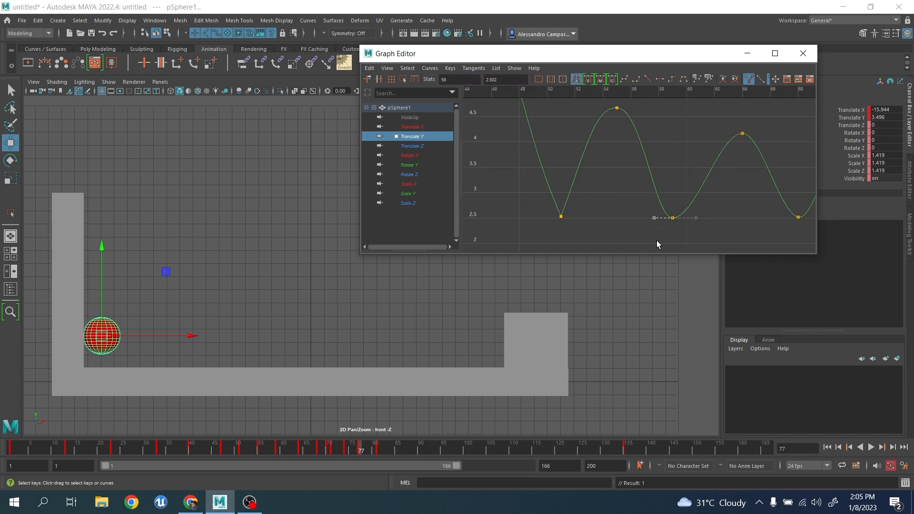
middle_drag(656, 240, 654, 171)
drag(693, 205, 705, 227)
middle_drag(718, 232, 643, 189)
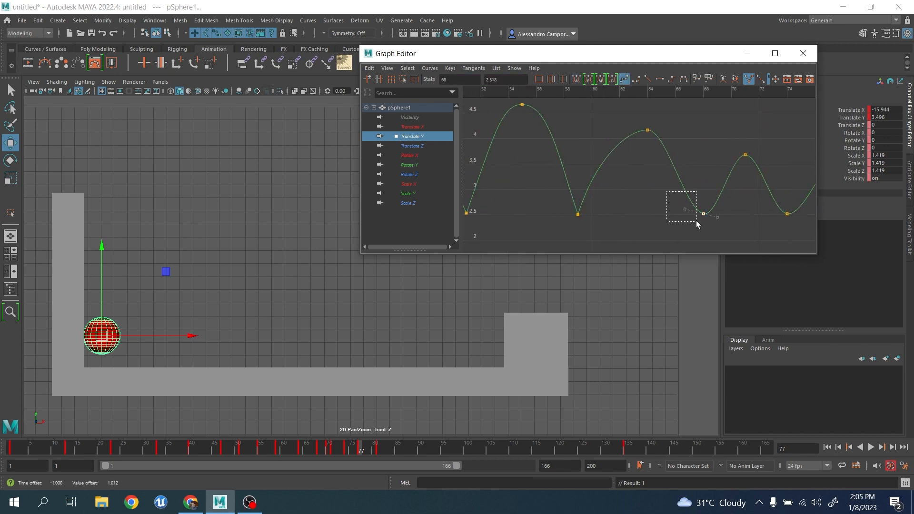
Angle the tangents of the Translate Y keys at frames 68 and 74 upward to form sharp floor contacts
drag(695, 221, 696, 221)
middle_drag(695, 222, 686, 180)
mouse_move(714, 240)
middle_down()
mouse_move(730, 193)
mouse_move(724, 181)
mouse_move(624, 188)
middle_up()
drag(658, 218, 684, 228)
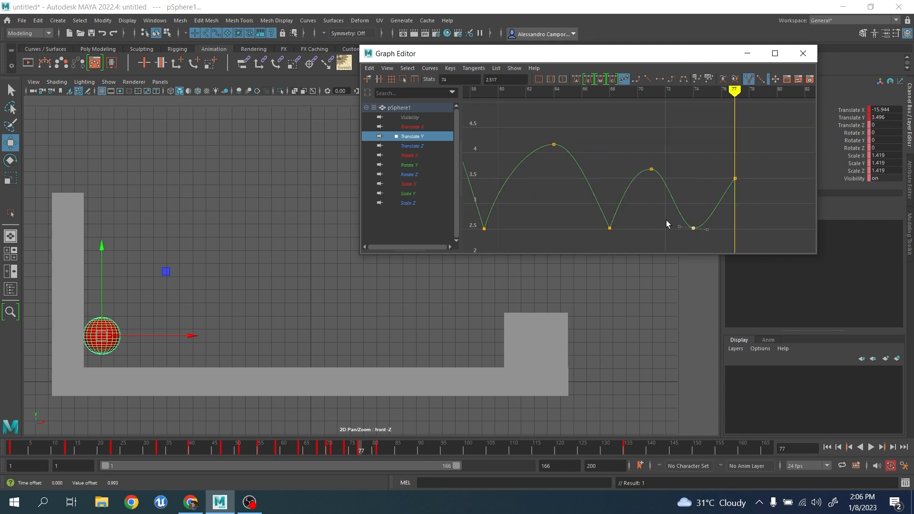
middle_drag(682, 234, 684, 208)
middle_drag(705, 246, 706, 208)
Flatten the Translate Y bounce-peak keys at frames 55, 64, 71 and 77 with Auto tangents
scroll(624, 191, down, 2)
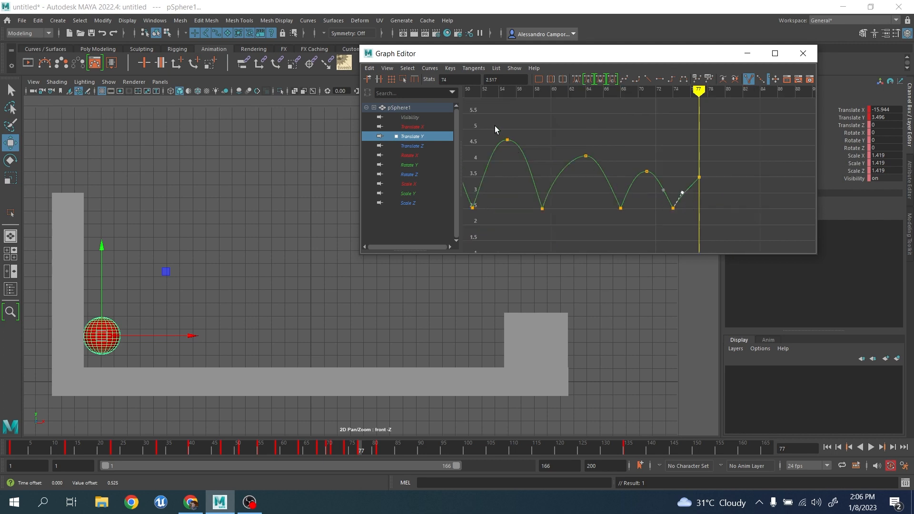
drag(494, 128, 716, 182)
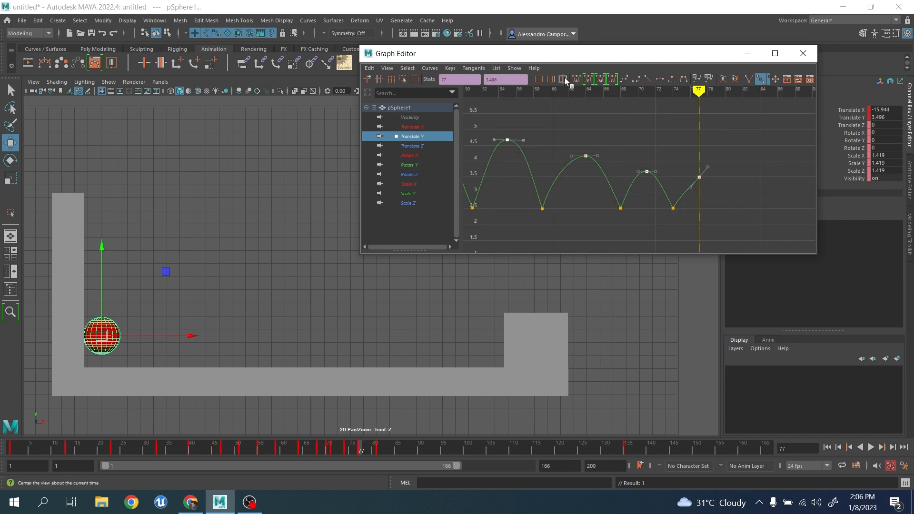
click(575, 77)
alt+middle_drag(592, 128, 690, 142)
scroll(672, 143, down, 2)
shift+scroll(666, 142, up, 2)
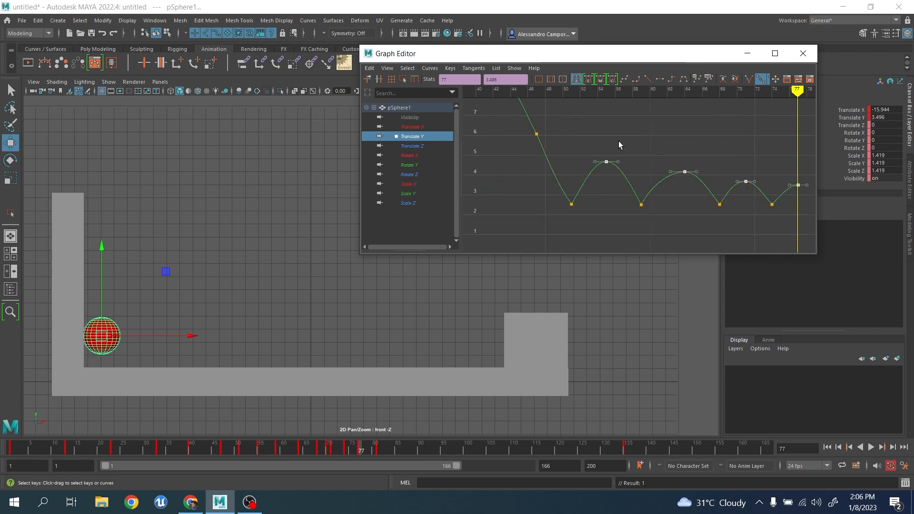
Reshape the arcs of the Translate Y bounce peaks at frames 55, 64 and 71 by adjusting their in tangents
scroll(618, 143, up, 3)
alt+middle_drag(571, 153, 656, 153)
drag(658, 155, 688, 183)
middle_drag(683, 184, 677, 184)
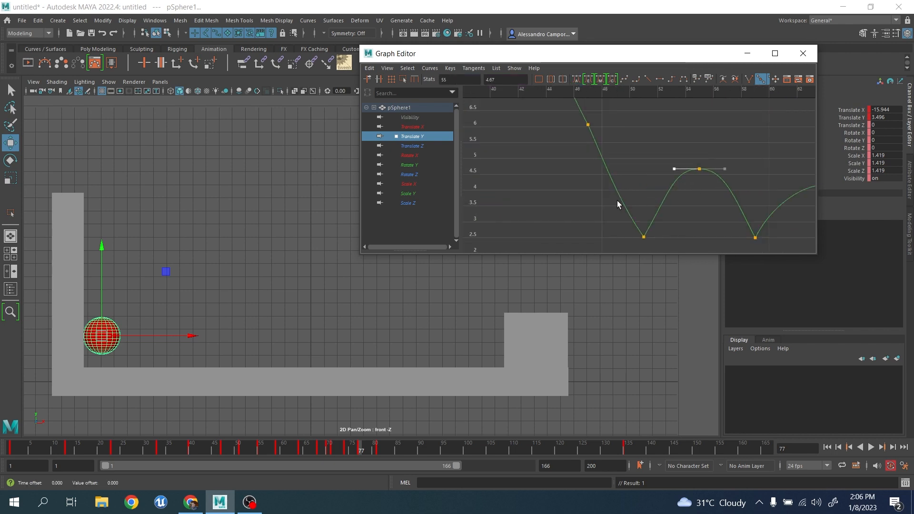
drag(617, 212, 660, 239)
alt+middle_drag(773, 193, 627, 173)
drag(662, 151, 692, 190)
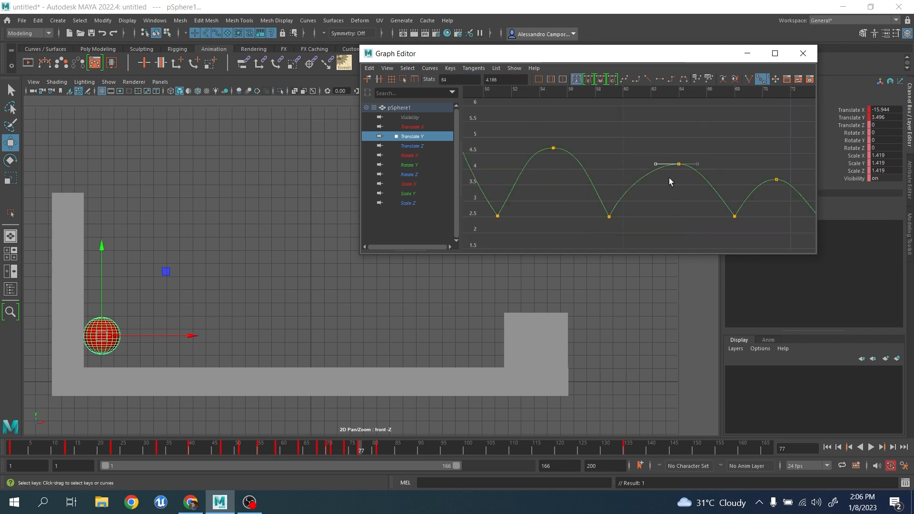
middle_drag(669, 178, 565, 165)
drag(636, 153, 679, 186)
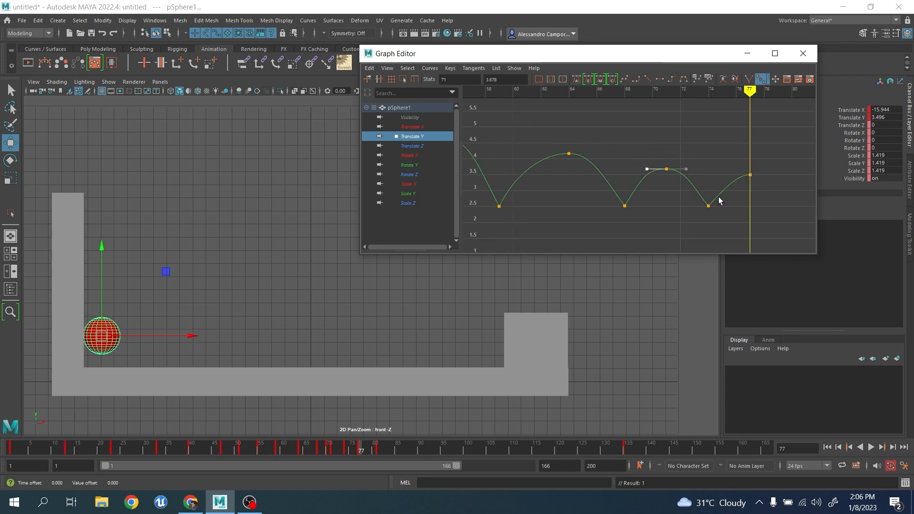
Play the animation from near its start to check the ball's bounces
drag(361, 448, 26, 448)
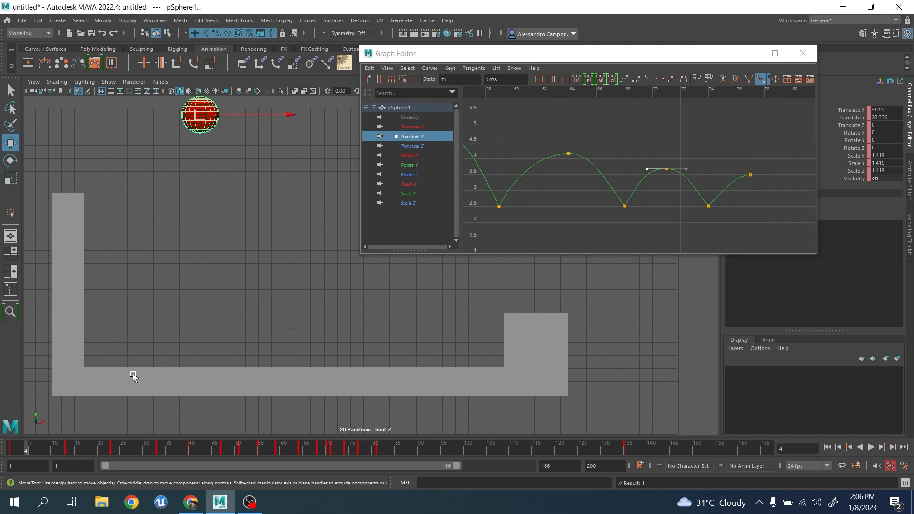
click(870, 447)
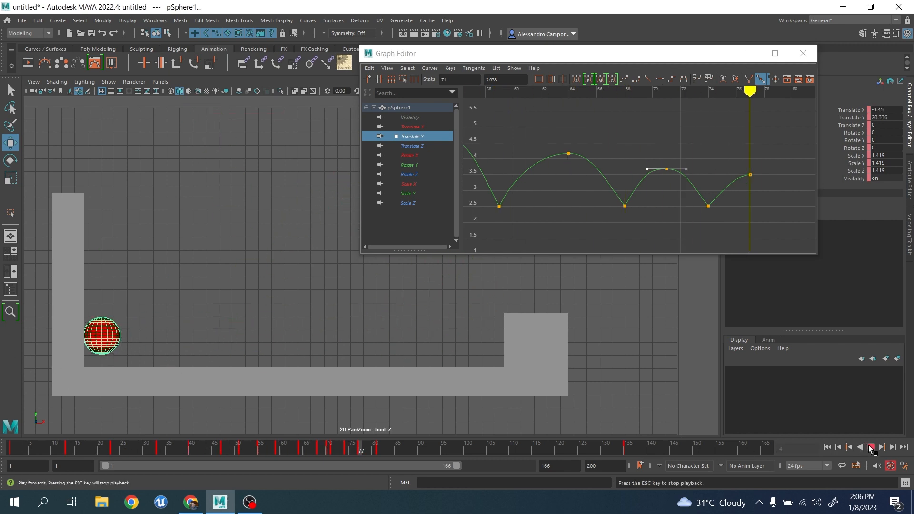
click(871, 447)
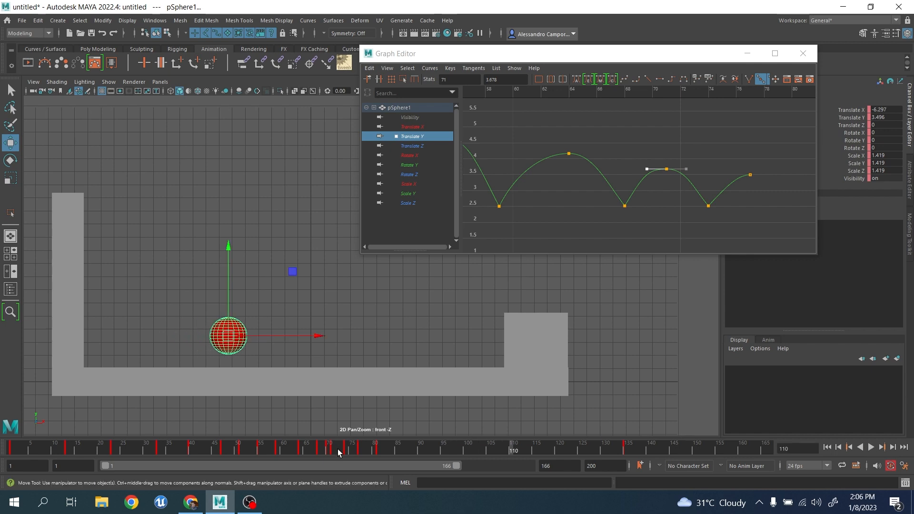
Key the ball's Translate Y at 3.895 on frame 79 and at floor contact, 2.481, on frame 82
drag(338, 450, 366, 453)
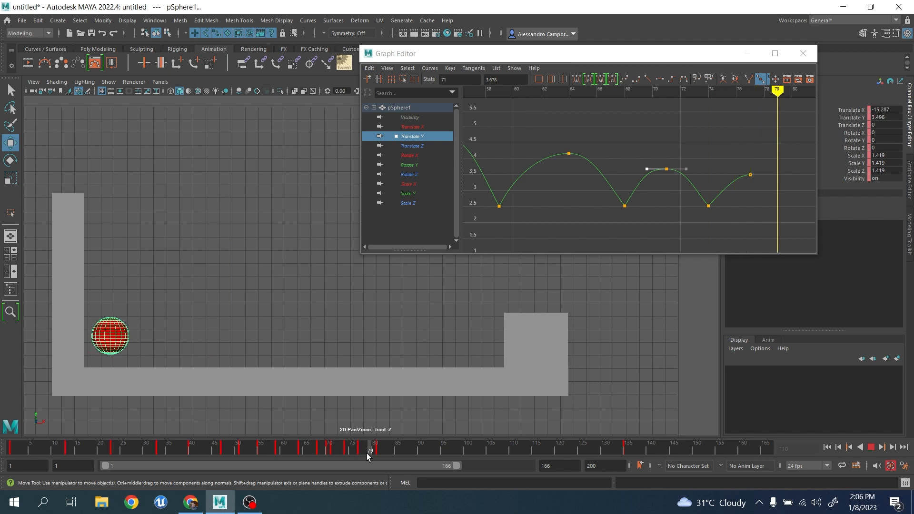
drag(119, 308, 117, 300)
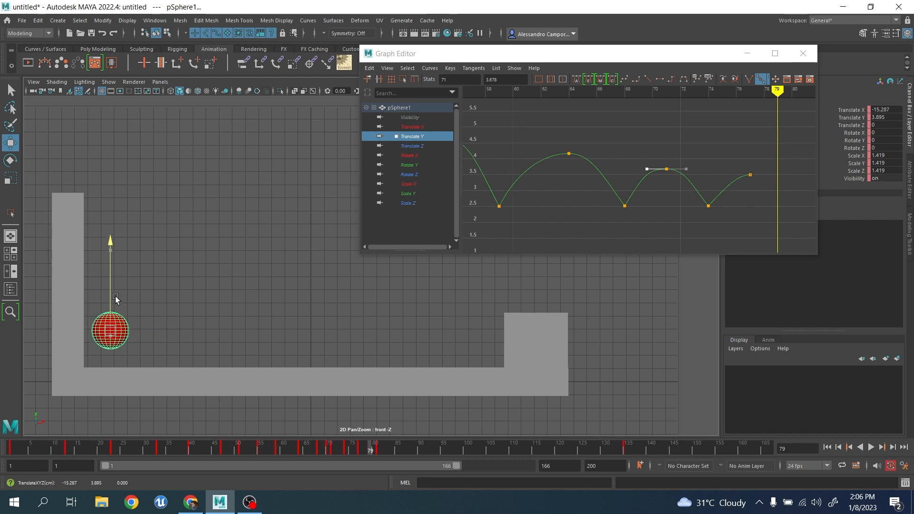
drag(370, 452, 383, 452)
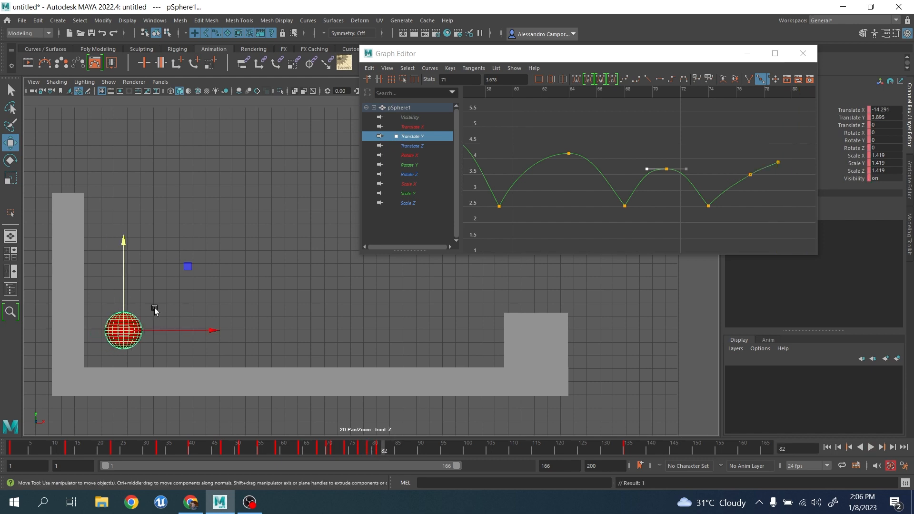
drag(128, 297, 125, 316)
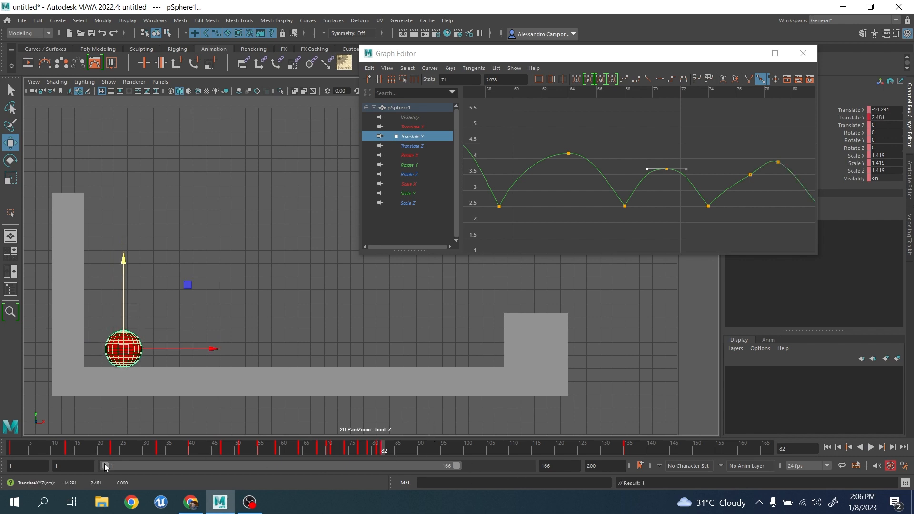
Narrow the playback range to frames 59–99 and key a smaller bounce peak at frame 85 with Translate Y about 3.36
drag(106, 467, 229, 468)
drag(456, 466, 312, 457)
drag(447, 458, 498, 452)
drag(138, 323, 139, 318)
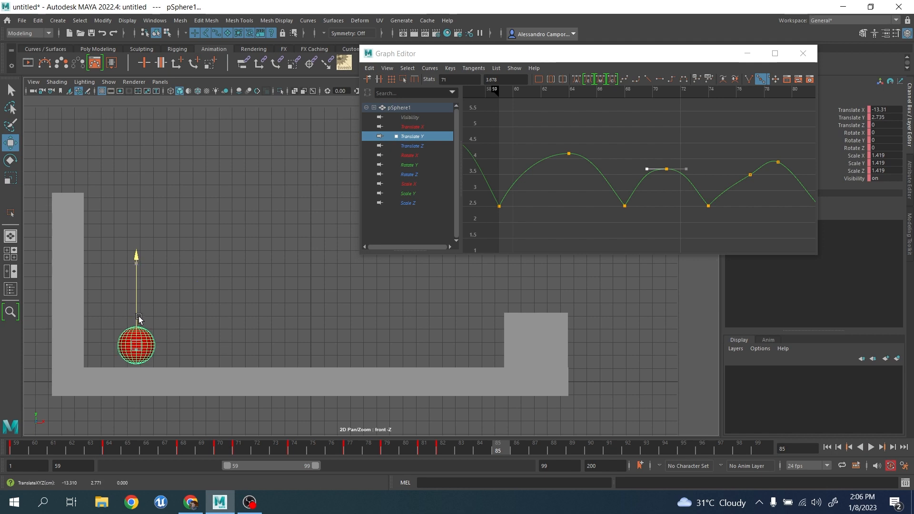
alt+middle_drag(714, 158, 498, 139)
alt+middle_drag(600, 160, 569, 180)
drag(623, 186, 617, 203)
middle_drag(631, 210, 632, 193)
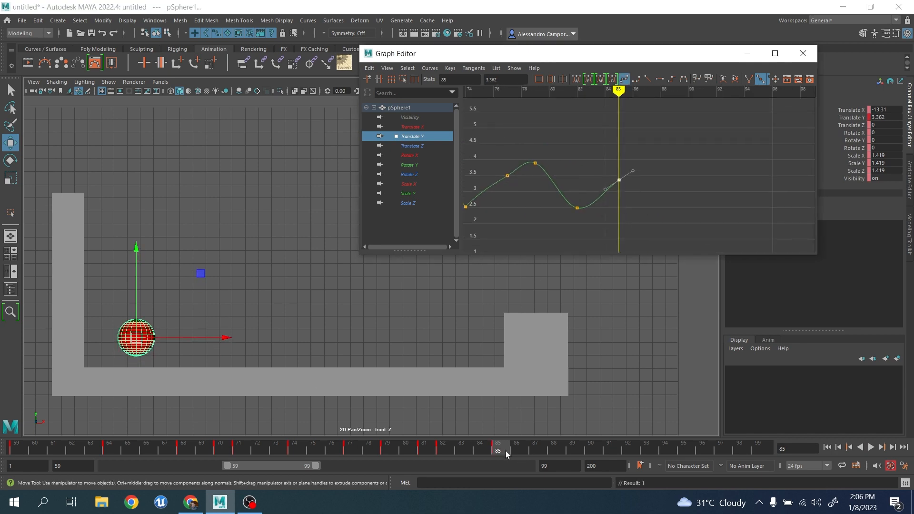
Lower the ball to the floor and key it at frame 88 with Translate Y about 2.42
drag(506, 450, 552, 451)
drag(147, 288, 148, 290)
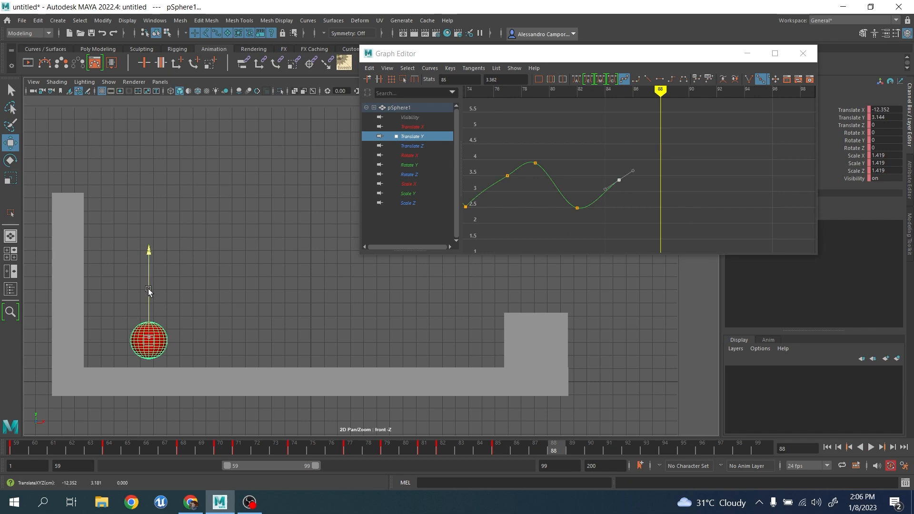
key(s)
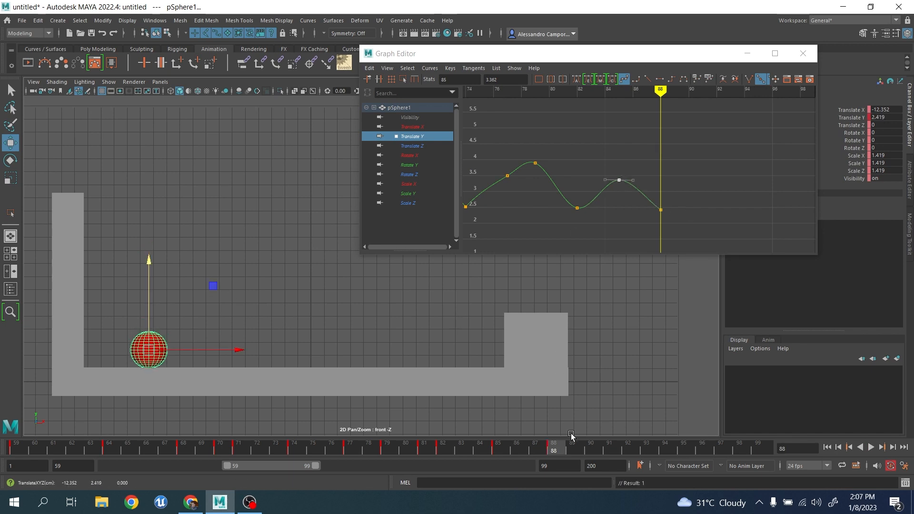
Key a lower bounce peak at frame 91 with Translate Y about 3.05 and a floor contact at frame 93 at about 2.5
drag(554, 450, 613, 453)
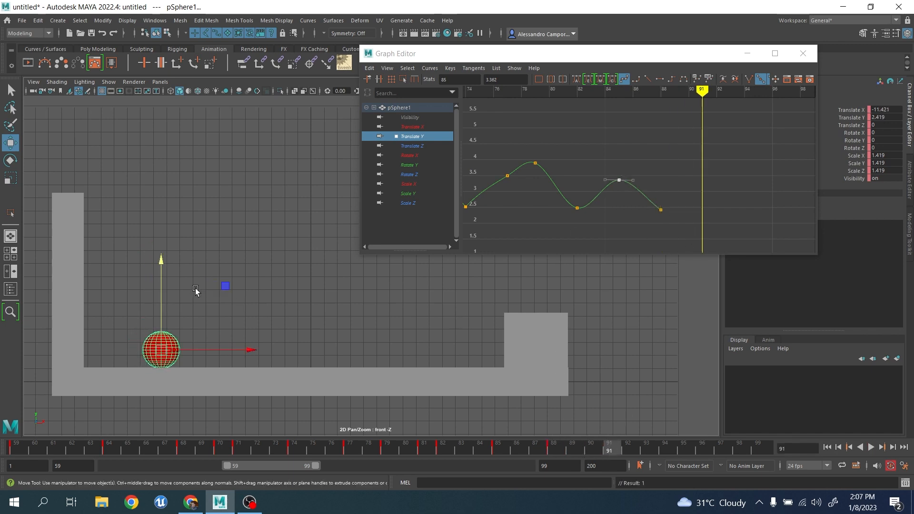
drag(164, 287, 167, 281)
drag(702, 200, 700, 190)
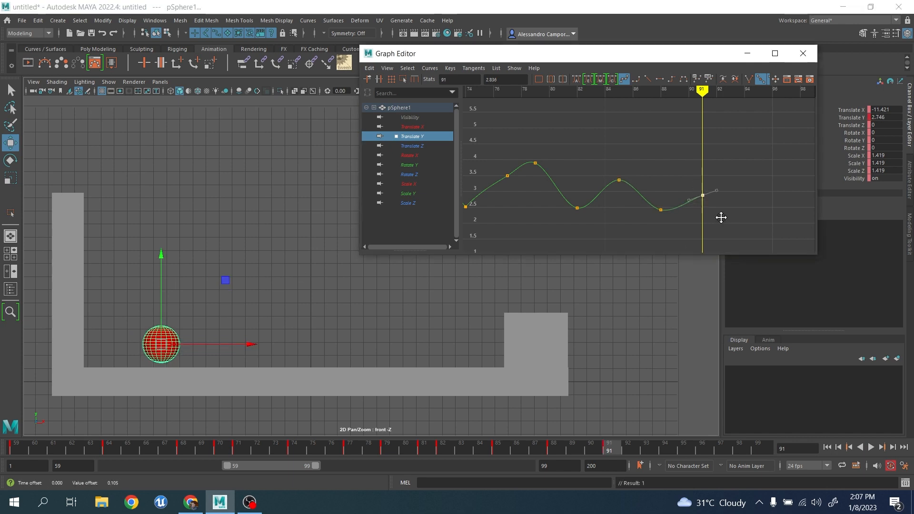
drag(607, 438, 646, 448)
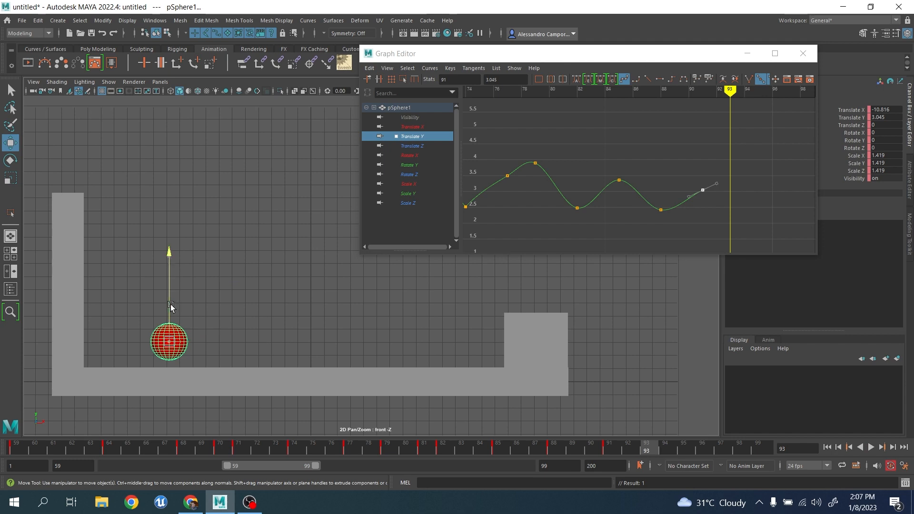
drag(171, 307, 171, 312)
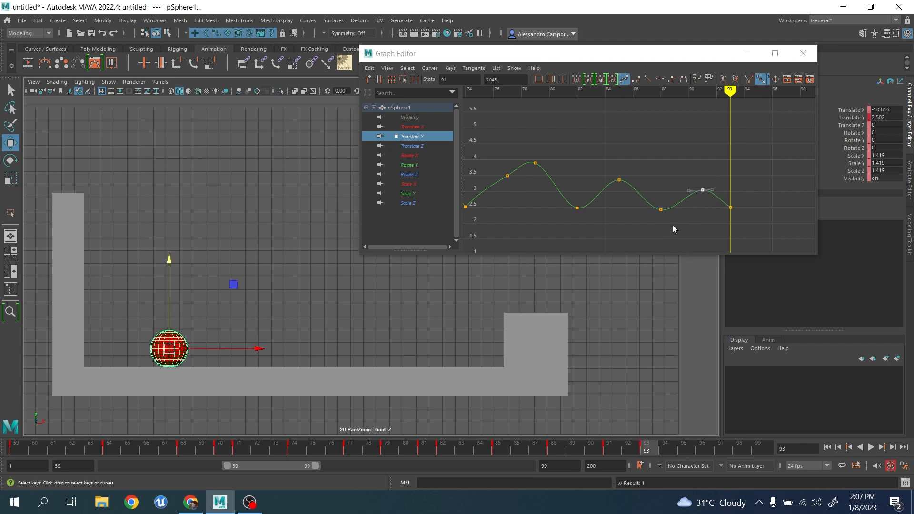
Key a final tiny bounce with Translate Y about 2.65 at frame 95 and floor contact at about 2.5 on frame 97
drag(658, 450, 684, 451)
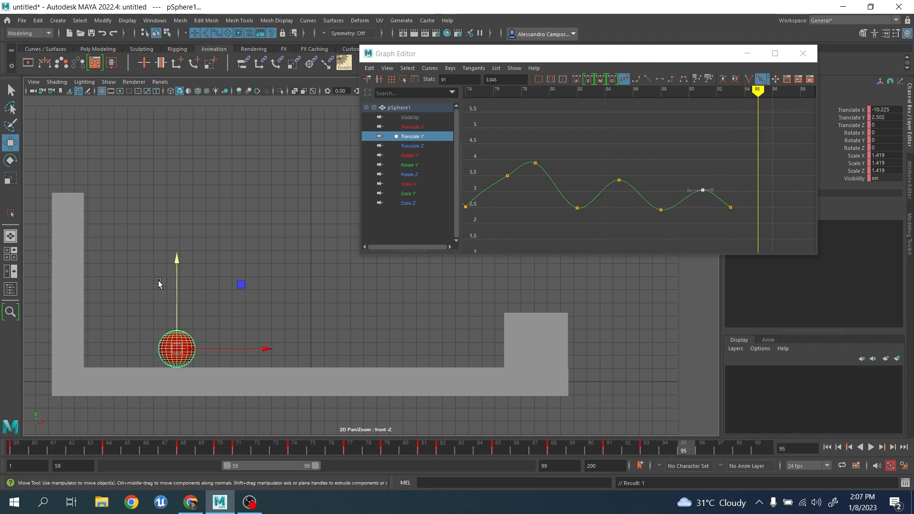
drag(179, 293, 178, 291)
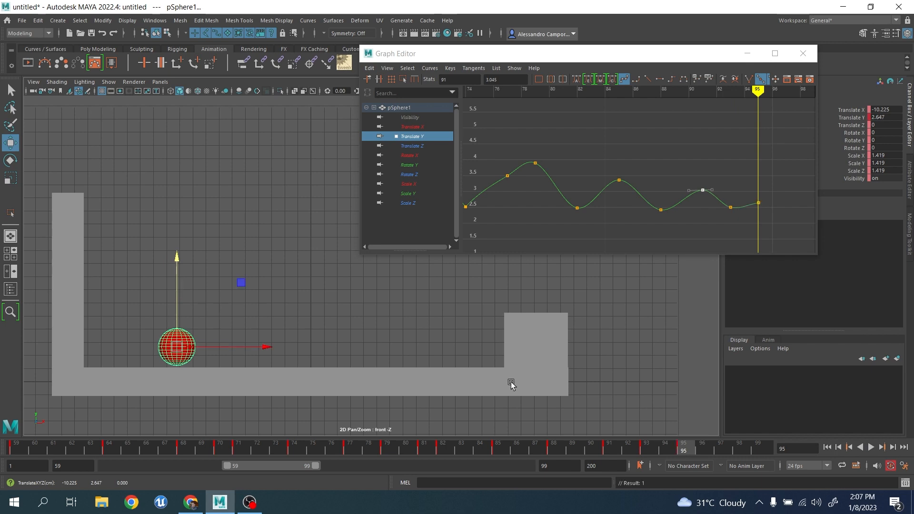
drag(706, 443, 720, 447)
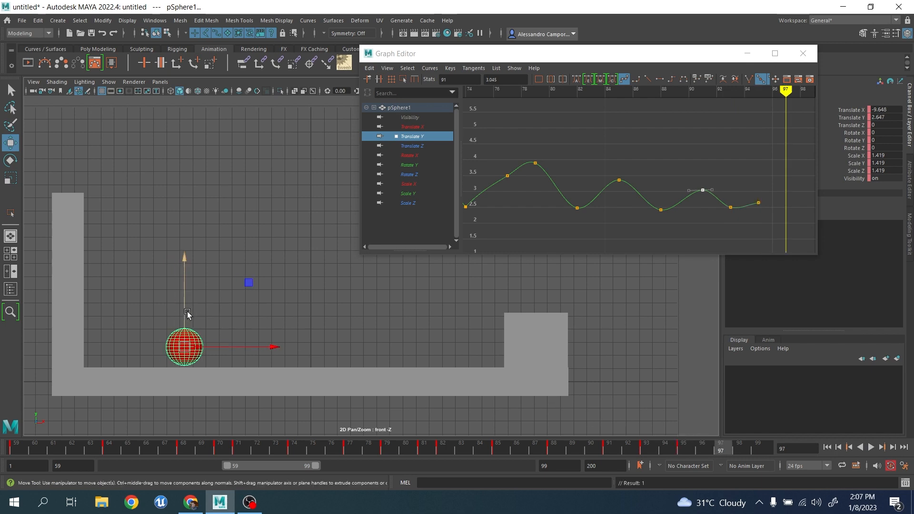
drag(188, 314, 189, 318)
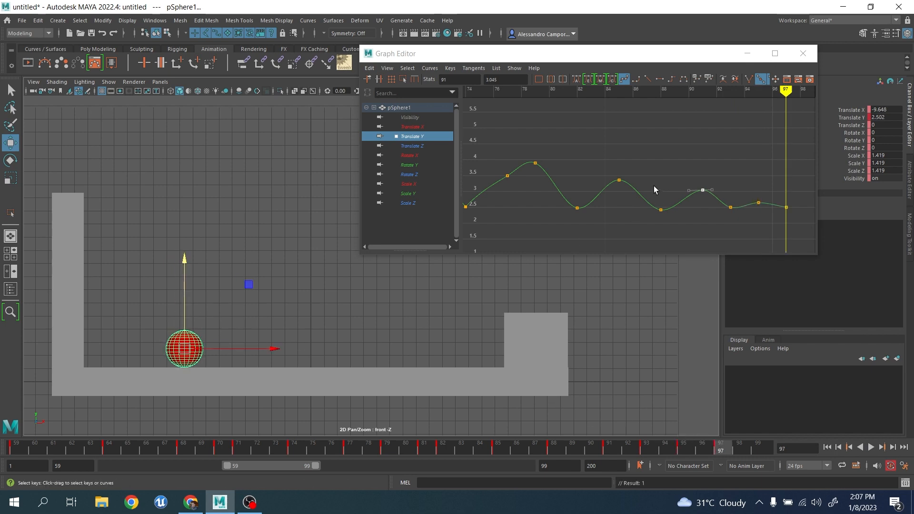
Apply Auto tangents to the Translate Y keys from frame 79 to frame 97
alt+right_drag(653, 186, 660, 166)
drag(555, 125, 783, 222)
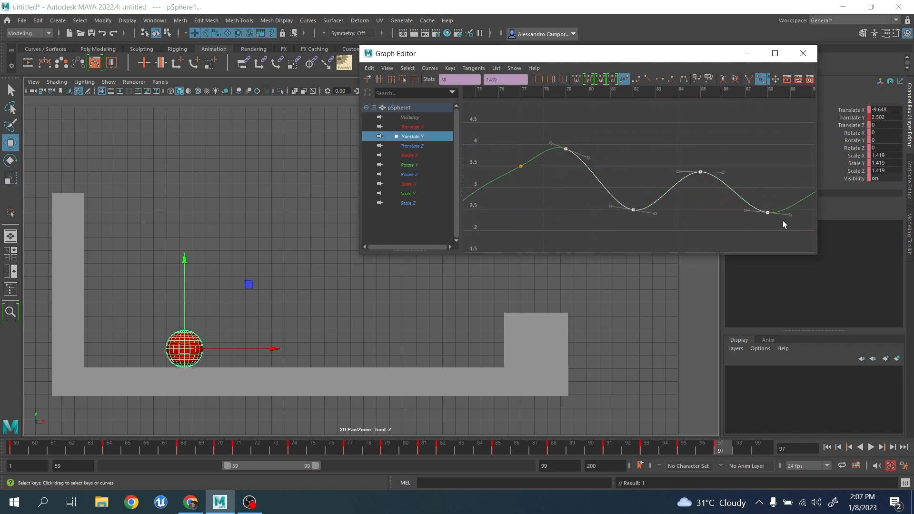
scroll(747, 208, down, 4)
click(653, 138)
drag(605, 138, 795, 211)
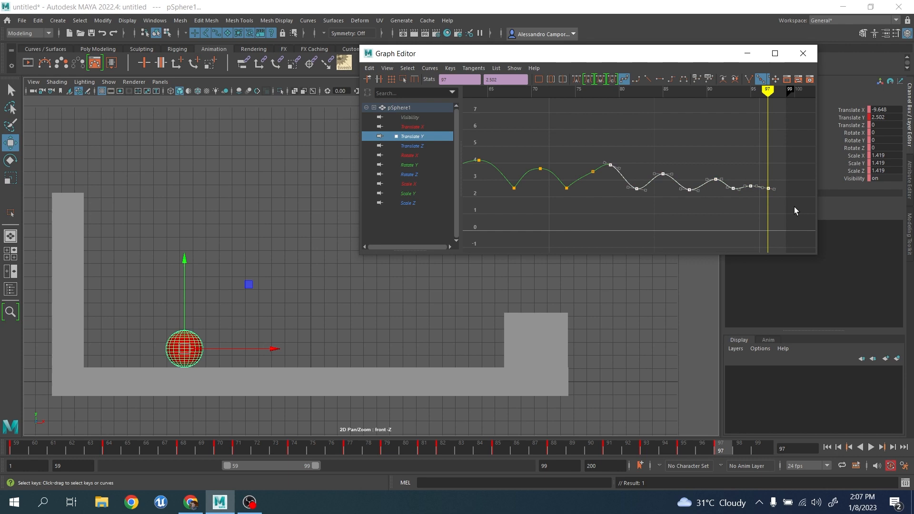
click(578, 79)
scroll(675, 125, up, 4)
click(665, 132)
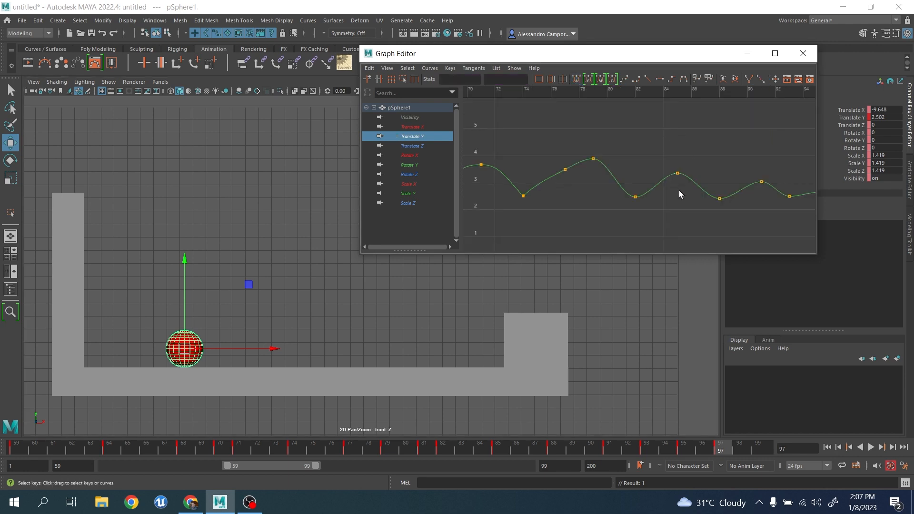
Set Linear tangents on the Translate Y floor-contact keys at frames 82, 88, 93 and 97
scroll(679, 190, down, 4)
alt+shift+right_drag(659, 208, 641, 137)
alt+middle_drag(688, 178, 664, 118)
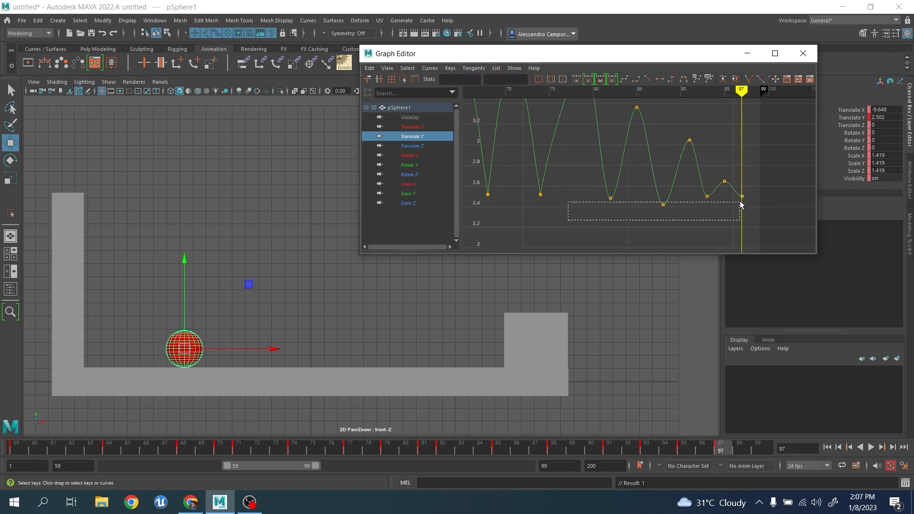
drag(760, 195, 760, 197)
click(648, 80)
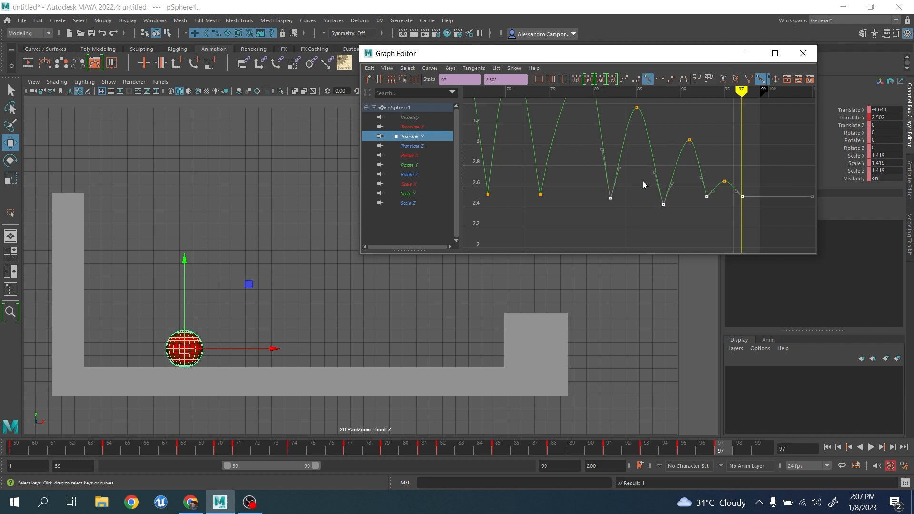
Break the tangents of the Translate Y floor-contact keys at frames 82, 88, 93 and 97
scroll(615, 188, up, 3)
scroll(613, 186, down, 6)
alt+shift+right_drag(612, 183, 645, 185)
click(474, 68)
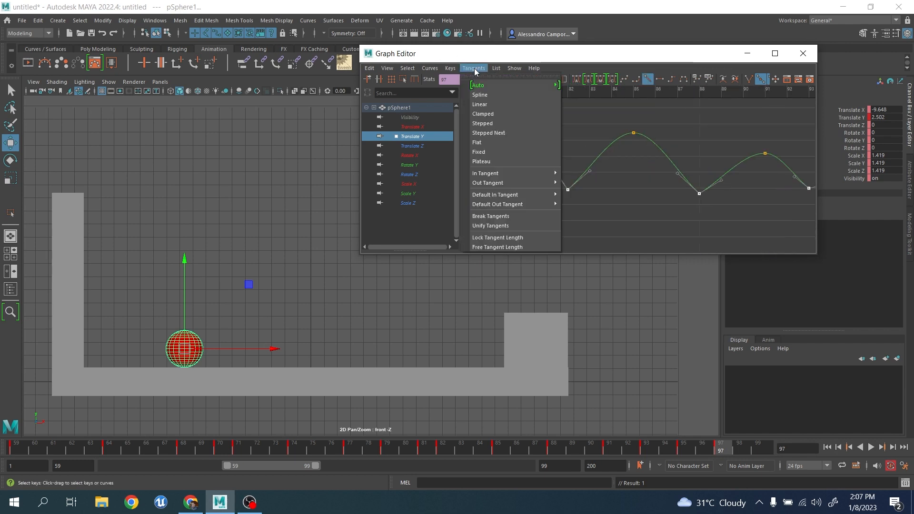
click(501, 217)
scroll(567, 167, up, 3)
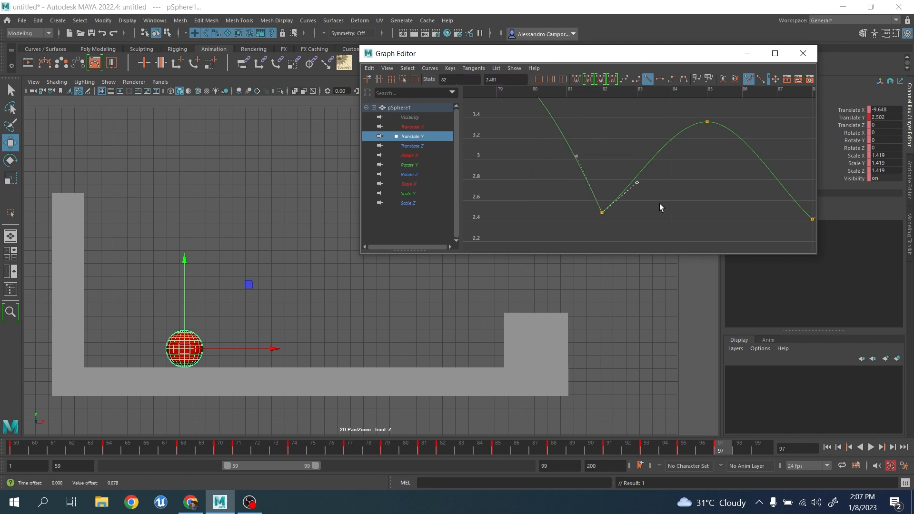
Angle the tangents of the Translate Y key at frame 88 upward to form a sharp floor contact
scroll(632, 170, down, 6)
alt+middle_drag(662, 174, 562, 175)
scroll(562, 175, up, 3)
drag(547, 177, 610, 223)
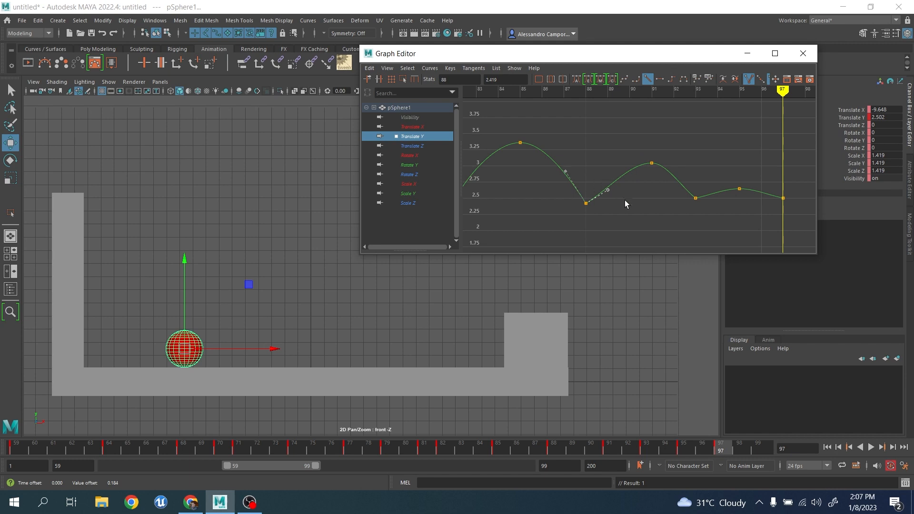
Steepen both tangents of the Translate Y key at frame 93 to round the neighbouring bounce arcs
scroll(618, 183, up, 2)
drag(562, 191, 601, 220)
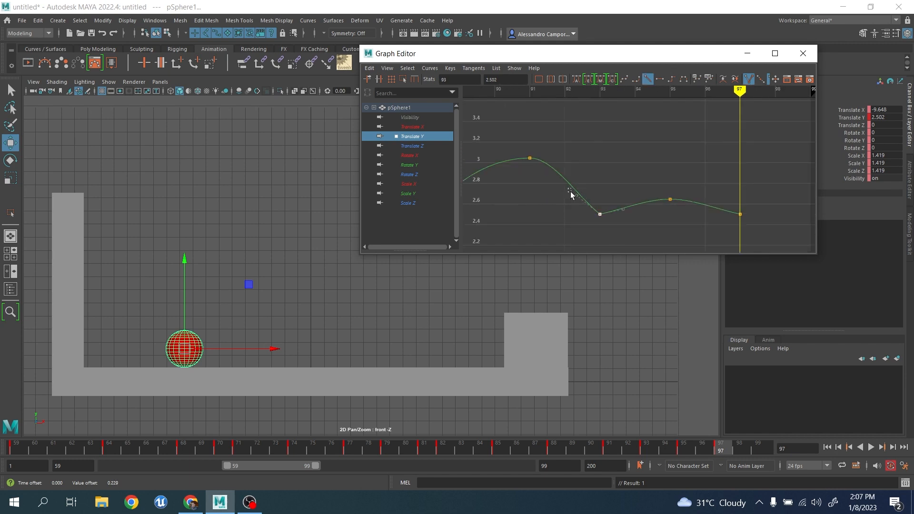
drag(570, 191, 588, 204)
middle_drag(588, 205, 590, 192)
drag(614, 200, 645, 232)
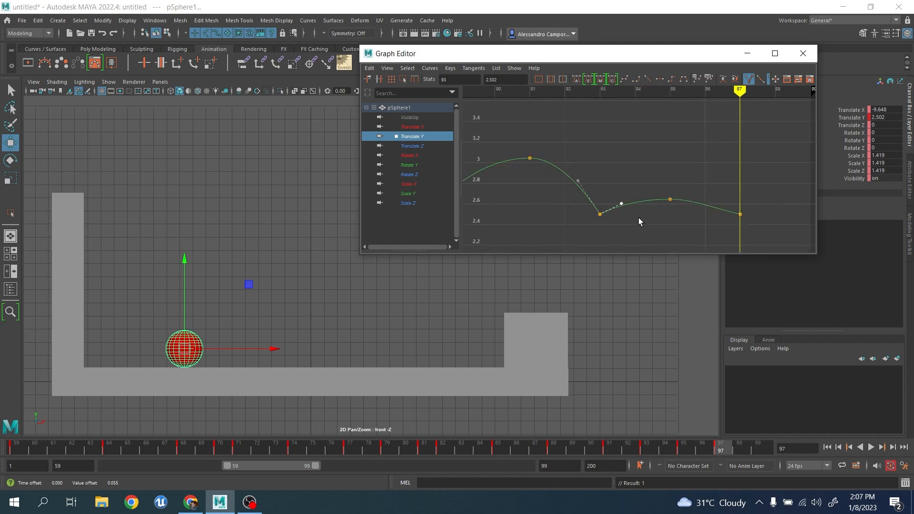
Raise the Translate Y bounce peak at frame 95 to about 2.77
alt+right_drag(695, 206, 706, 186)
alt+middle_drag(698, 236, 693, 203)
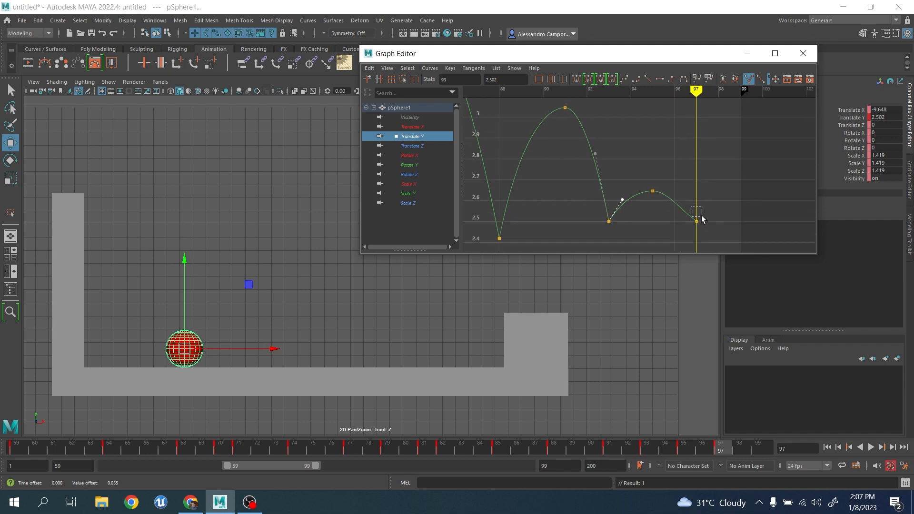
alt+right_drag(701, 216, 524, 144)
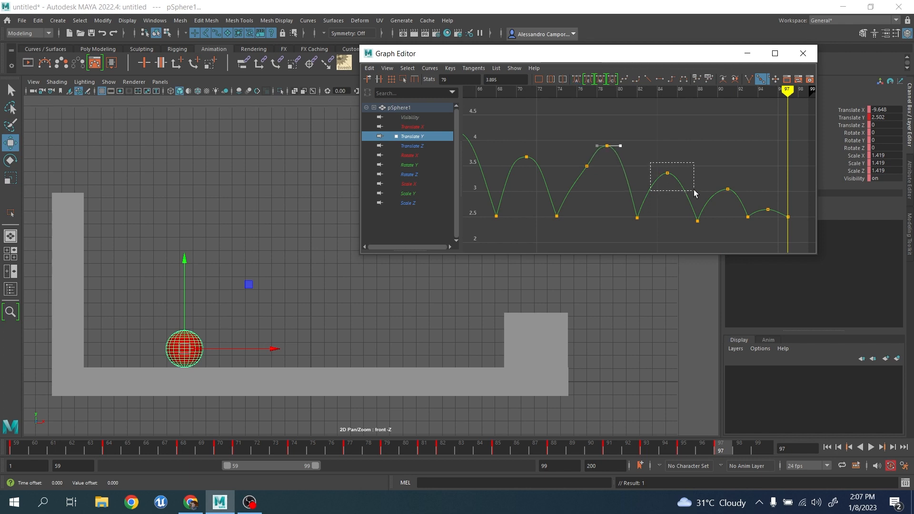
drag(649, 167, 663, 182)
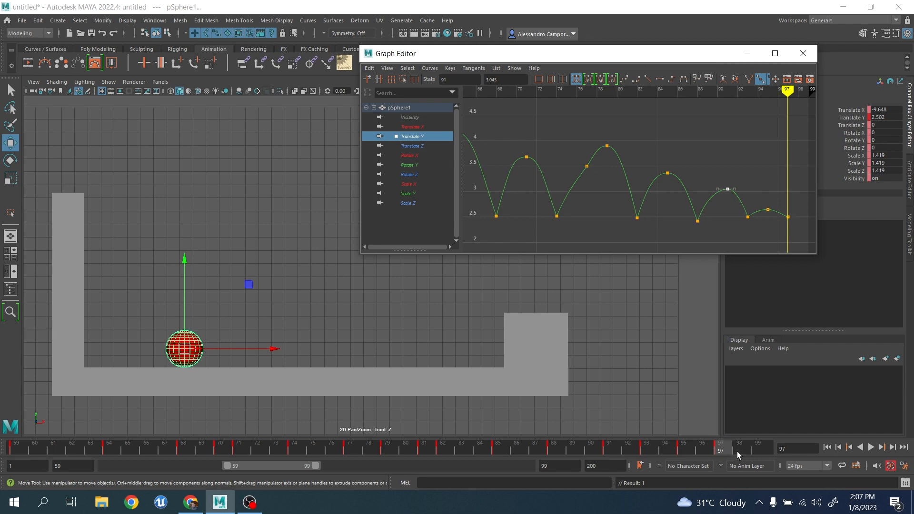
alt+right_drag(749, 204, 648, 185)
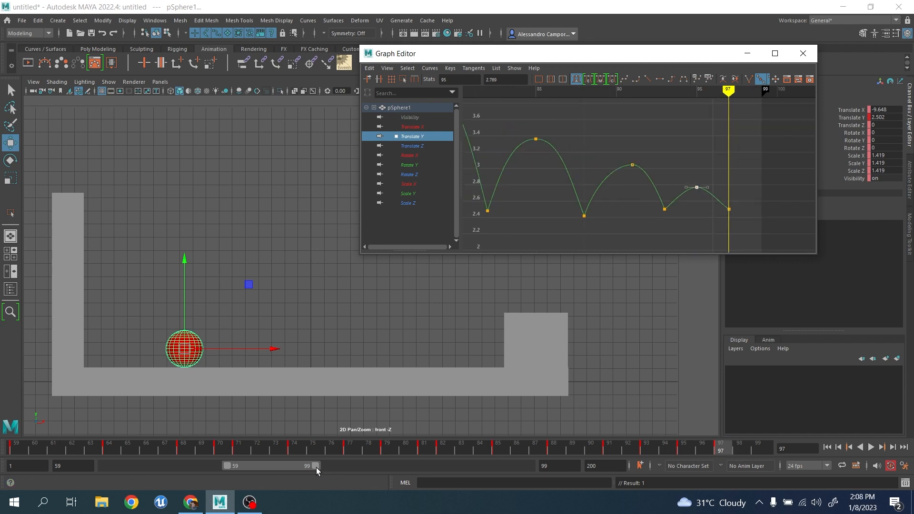
Extend the playback range to frame 104 and key the ball on the floor at frame 101, with Translate Y about 2.465
drag(316, 467, 332, 468)
drag(661, 454, 676, 452)
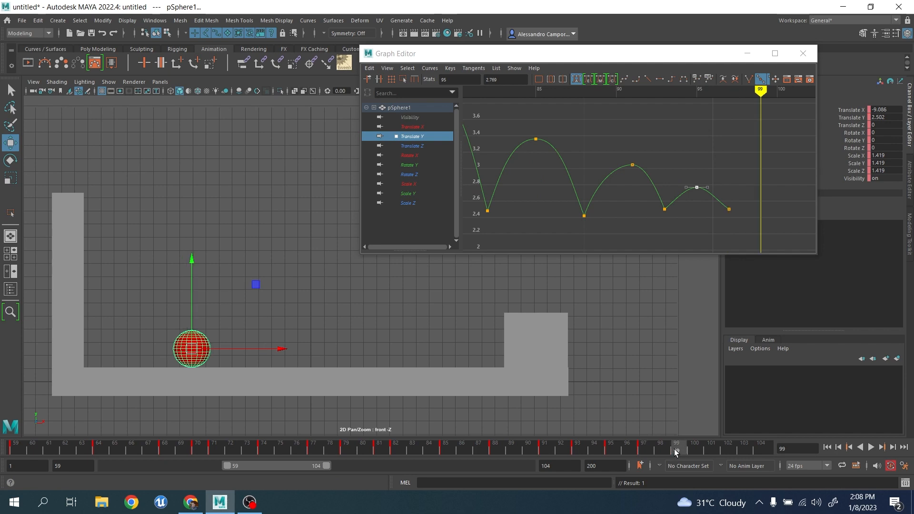
click(703, 452)
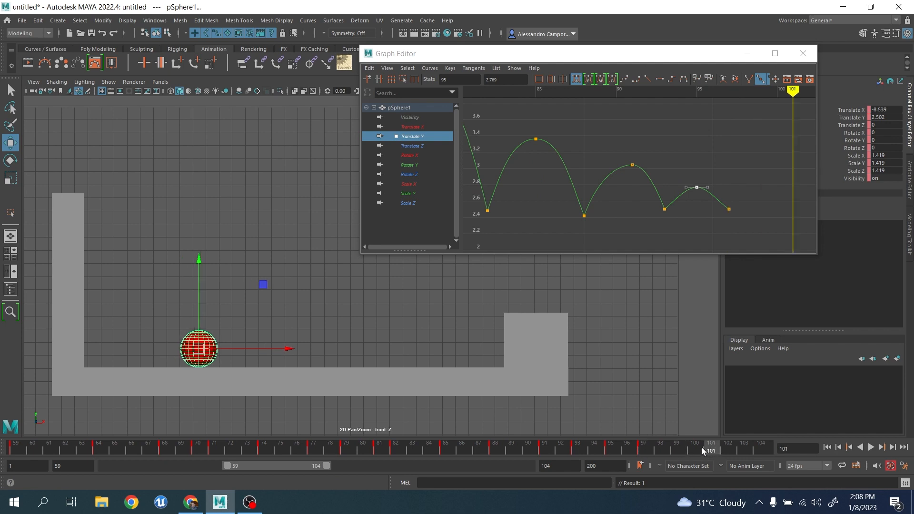
click(199, 316)
key(s)
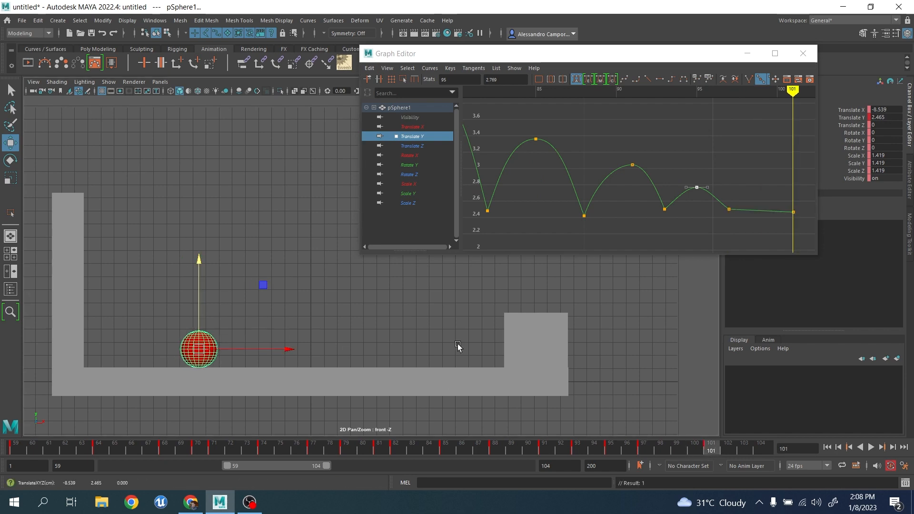
Add a small bounce peak at frame 99 and raise its Translate Y key to about 2.674
click(680, 452)
drag(195, 314, 199, 310)
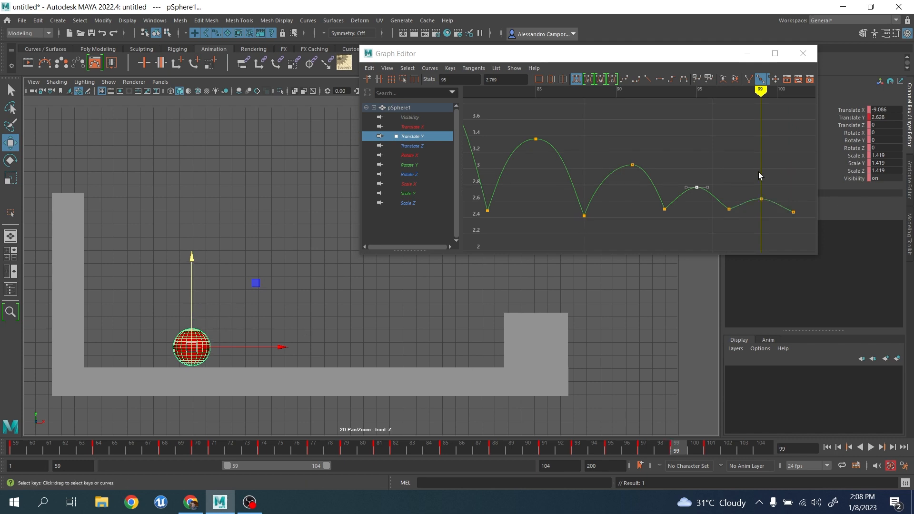
alt+middle_drag(722, 170, 637, 171)
scroll(688, 168, up, 2)
scroll(701, 180, up, 2)
drag(614, 166, 641, 203)
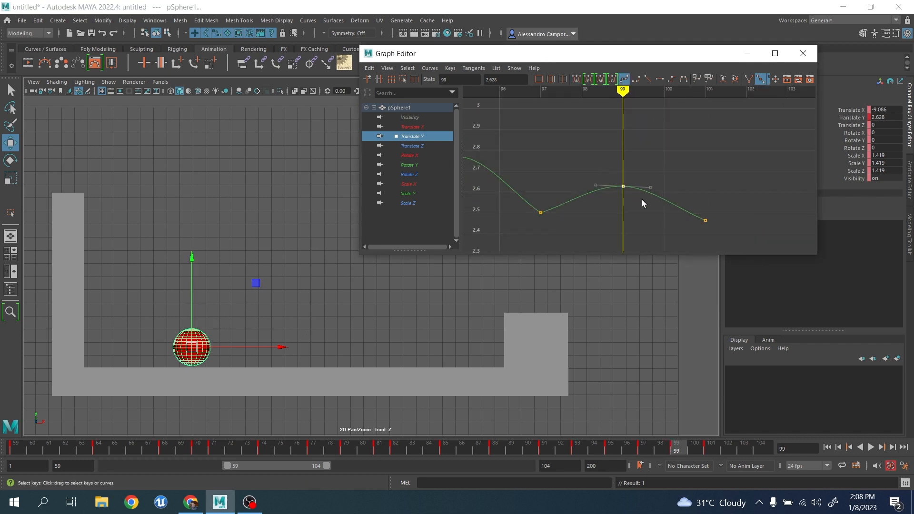
middle_drag(642, 204, 637, 186)
scroll(638, 174, down, 2)
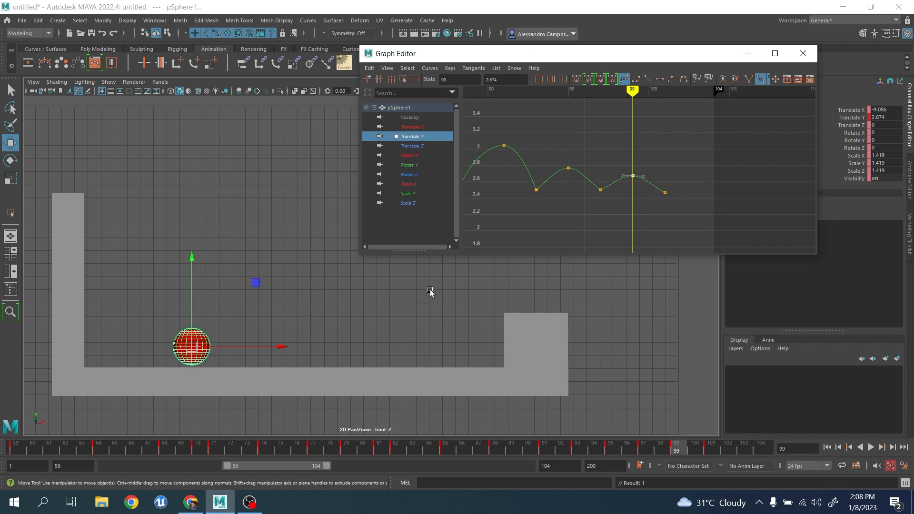
Minimize the Graph Editor, start the playback range at frame 43, and play and scrub through the bounces
drag(242, 450, 14, 414)
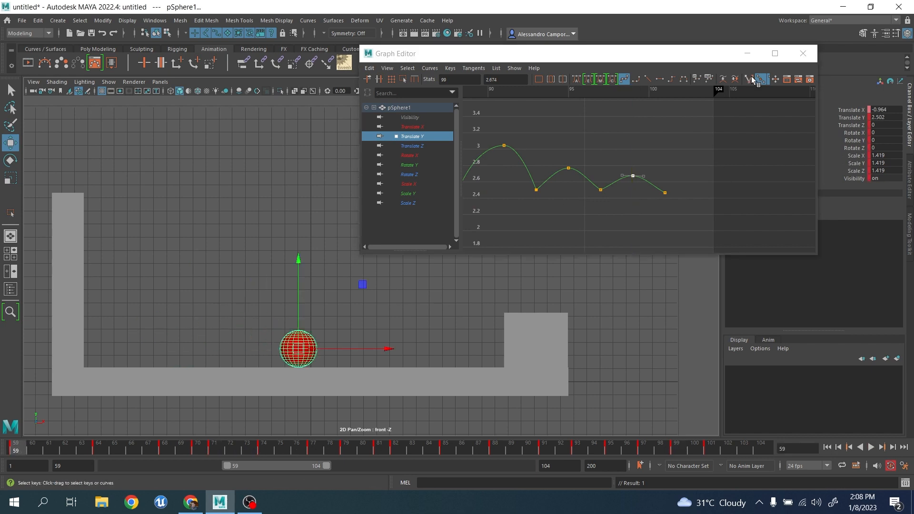
click(747, 53)
drag(227, 466, 15, 449)
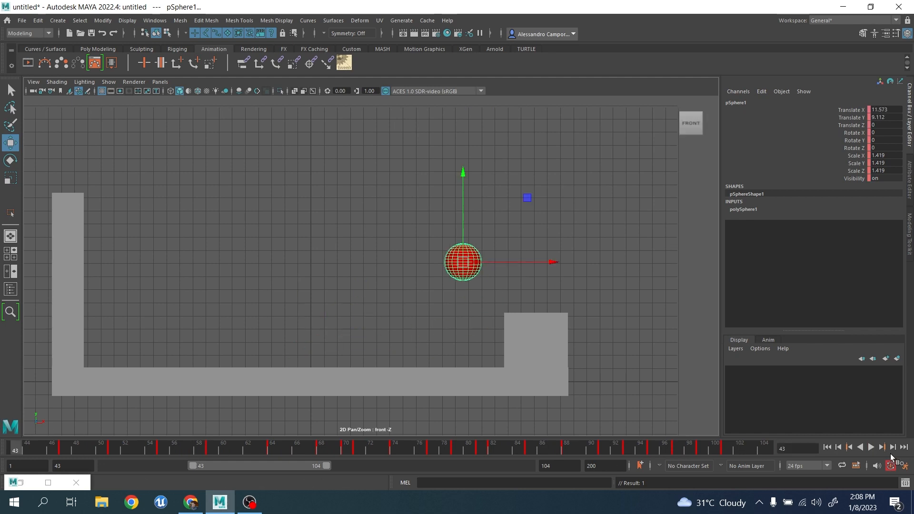
click(870, 447)
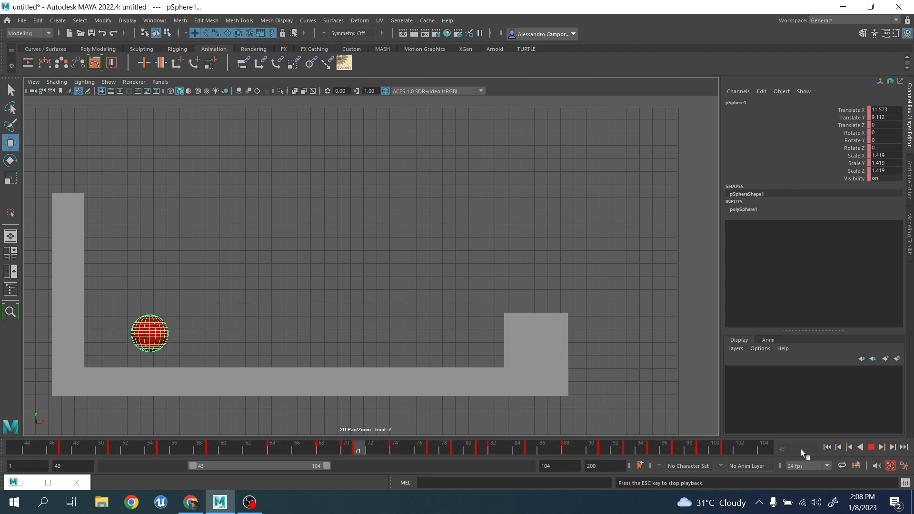
mouse_move(383, 452)
mouse_down()
mouse_move(348, 449)
mouse_move(456, 452)
mouse_up()
Restore the Graph Editor and shift the Translate Y keys from frame 79 through 101 one frame earlier
click(22, 483)
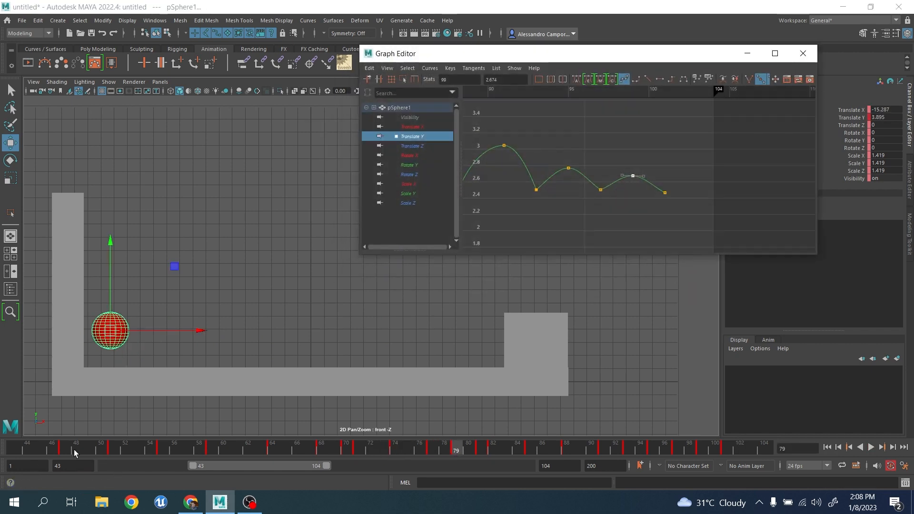
scroll(543, 170, down, 6)
alt+middle_drag(544, 171, 649, 181)
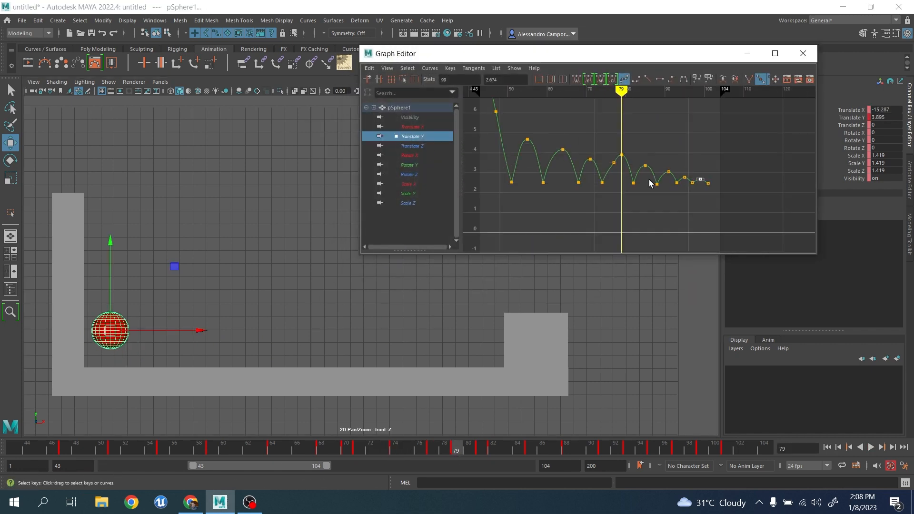
alt+shift+right_drag(649, 181, 677, 181)
alt+middle_drag(677, 182, 602, 185)
drag(506, 142, 787, 237)
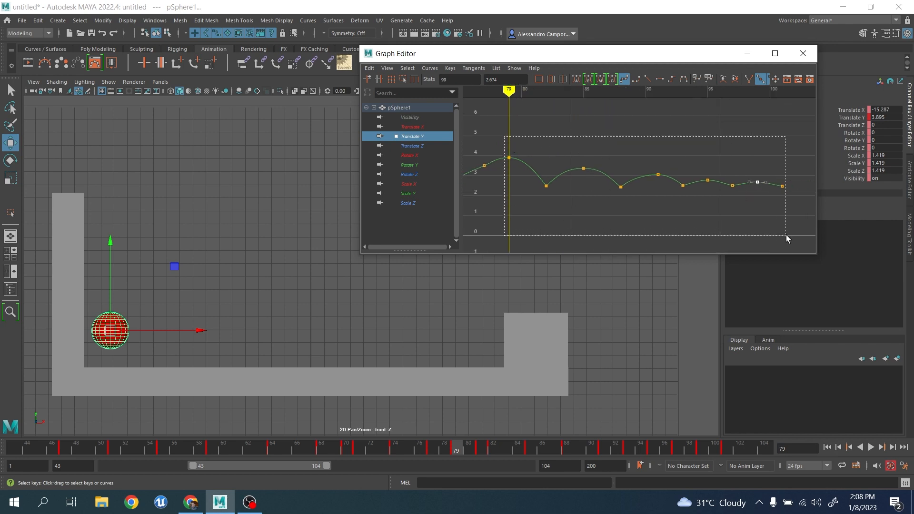
Lower the Translate Y peak at frame 78 to about 3.675 and reshape its incoming tangent
scroll(526, 188, up, 3)
alt+middle_drag(526, 187, 551, 198)
scroll(583, 187, up, 2)
click(533, 170)
drag(495, 166, 509, 177)
middle_drag(509, 174, 524, 173)
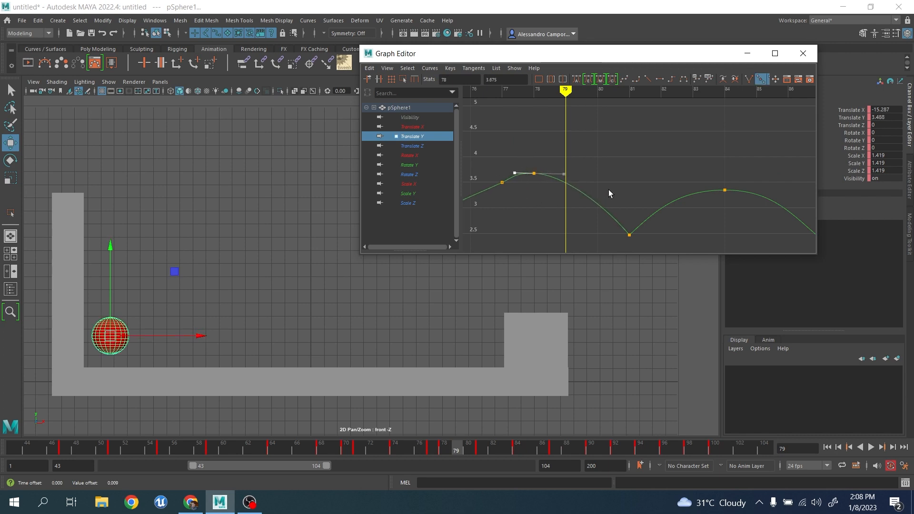
alt+middle_drag(609, 192, 644, 175)
Play the animation and widen the playback range to frames 1 through 133
click(216, 449)
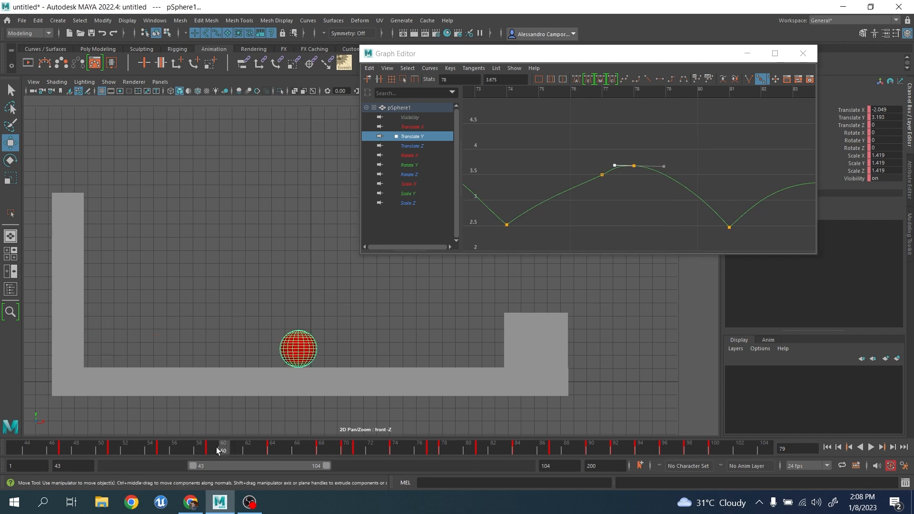
click(871, 447)
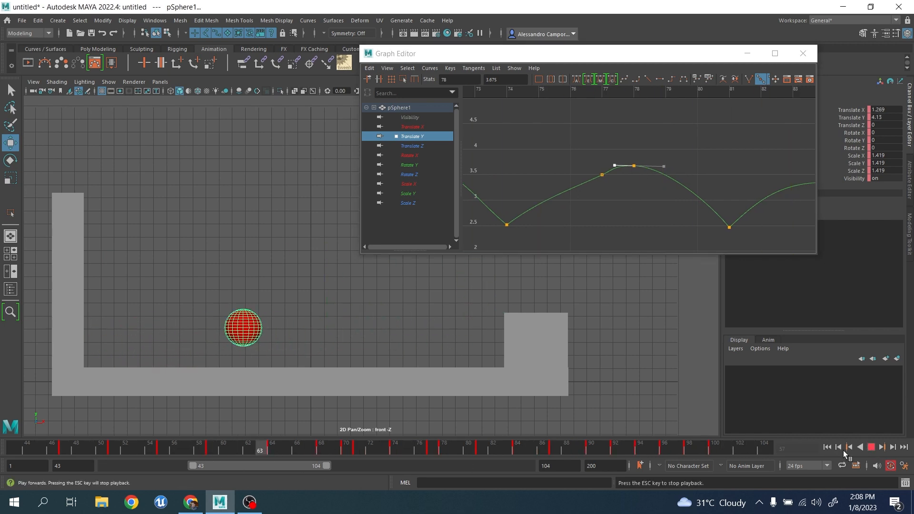
drag(326, 466, 387, 473)
drag(194, 467, 5, 423)
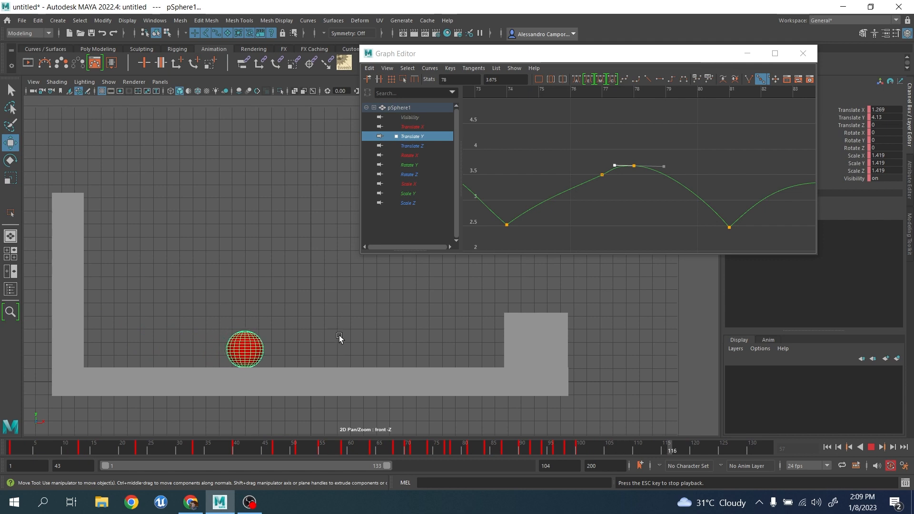
Deselect the ball and close the Graph Editor to leave the front view unobstructed
drag(678, 55, 796, 26)
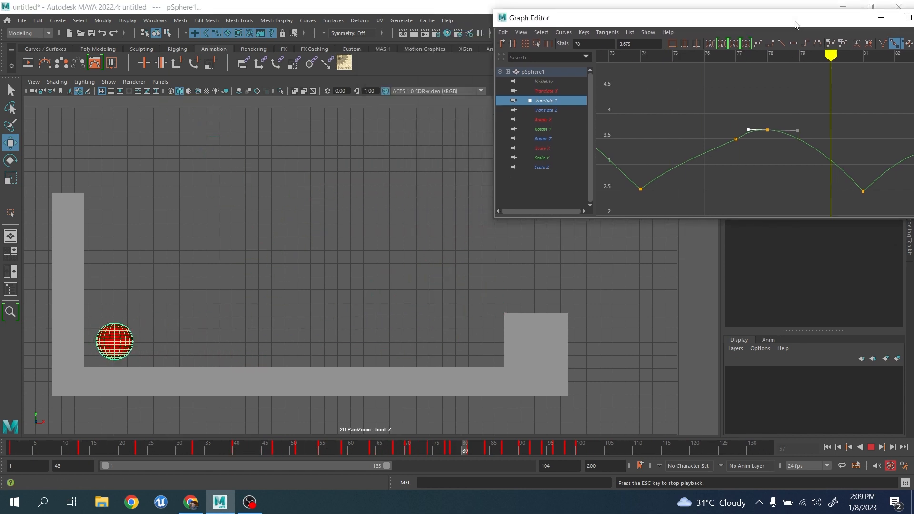
click(351, 175)
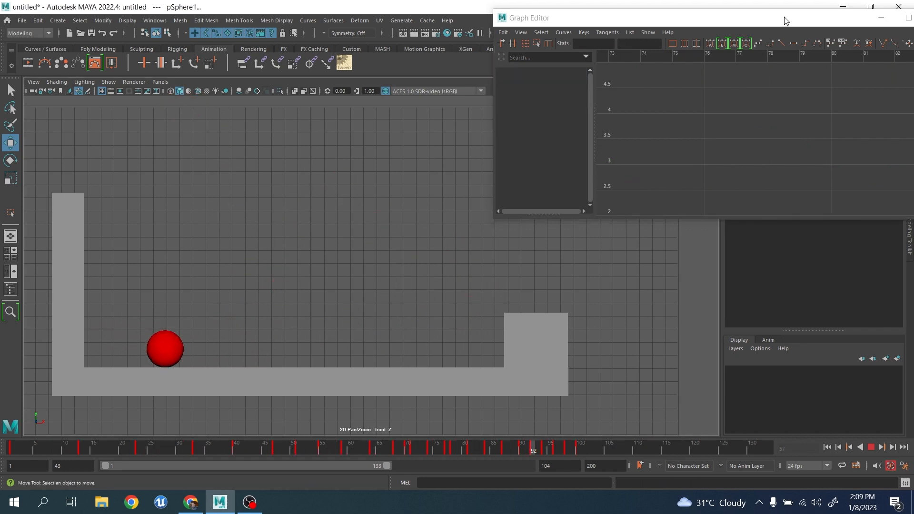
drag(785, 21, 536, 38)
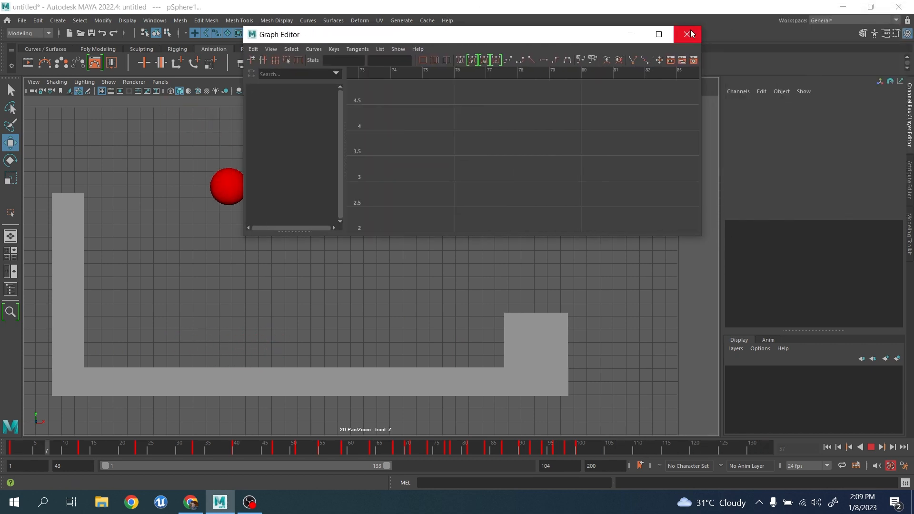
click(689, 33)
scroll(440, 227, down, 1)
alt+middle_drag(440, 228, 455, 277)
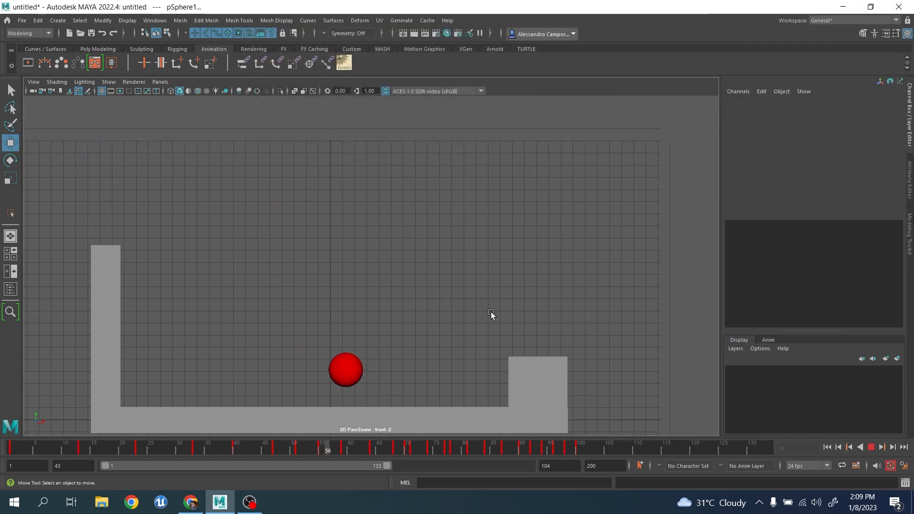
Scrub the timeline to frame 51, replay the animation and extend the playback range to frame 150
click(871, 448)
mouse_move(81, 445)
mouse_down()
mouse_move(47, 438)
mouse_move(139, 442)
mouse_move(296, 469)
mouse_move(264, 467)
mouse_move(284, 469)
mouse_move(297, 447)
mouse_up()
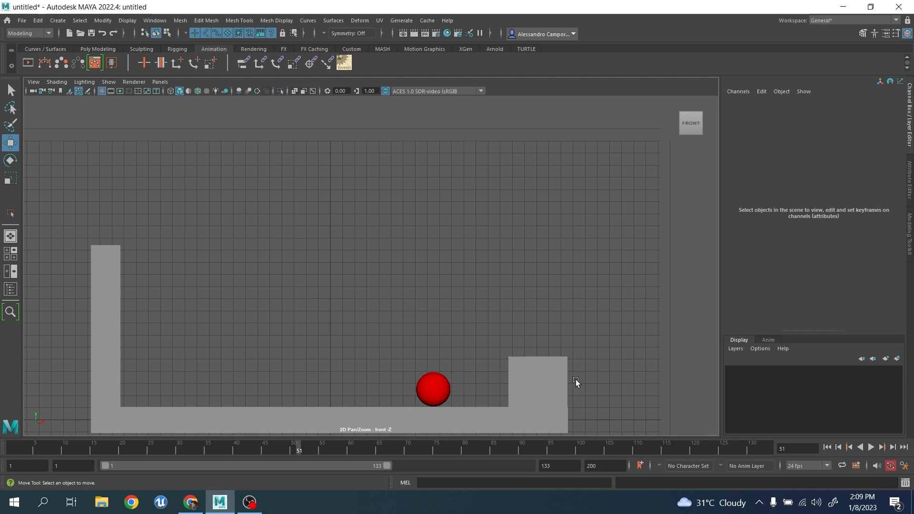
click(871, 447)
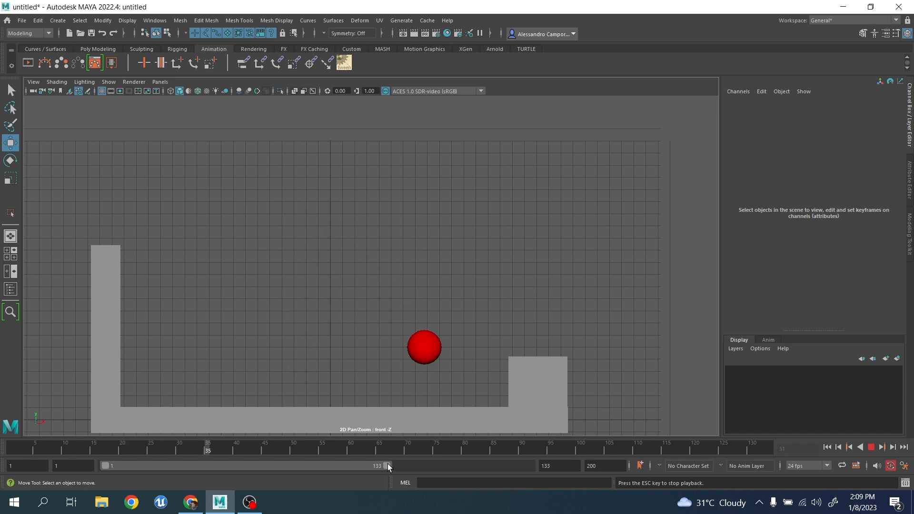
drag(388, 467, 424, 468)
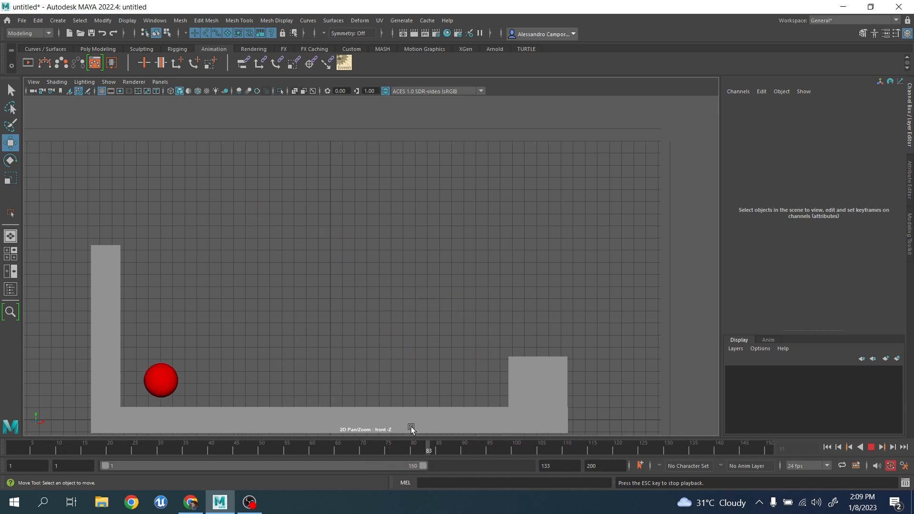